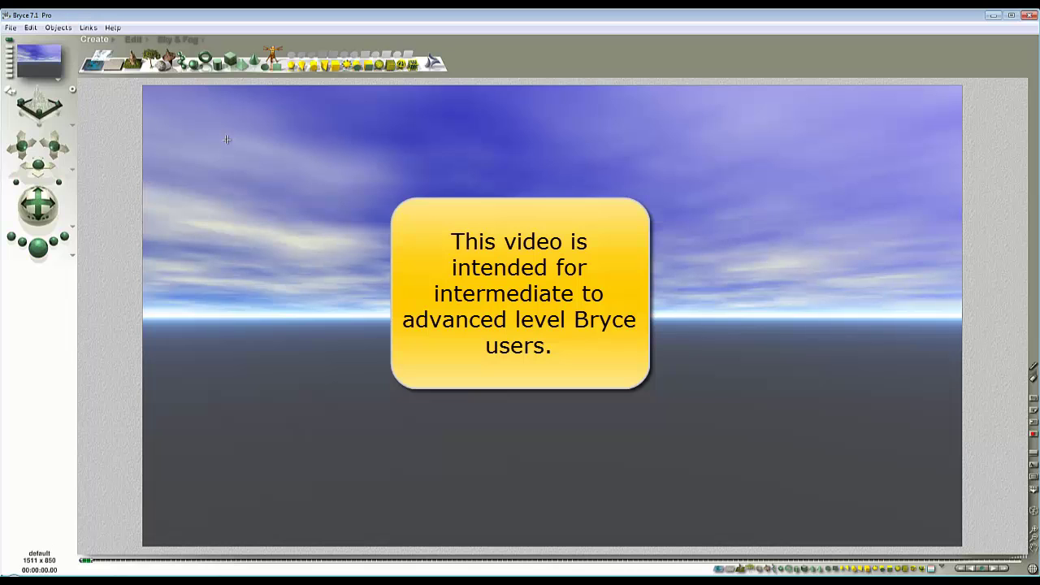
Clear the cloud layer from the sky and pick a new ambient color for the shadows
{"action": "left_click", "coordinate": [179, 39]}
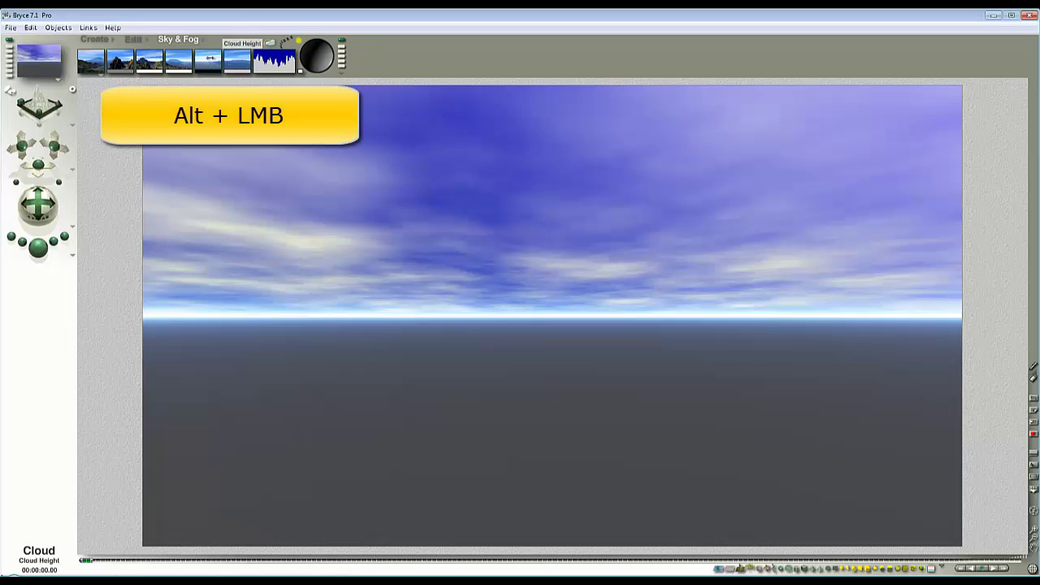
{"action": "left_click", "coordinate": [209, 58], "text": "alt"}
{"action": "left_click", "coordinate": [38, 249]}
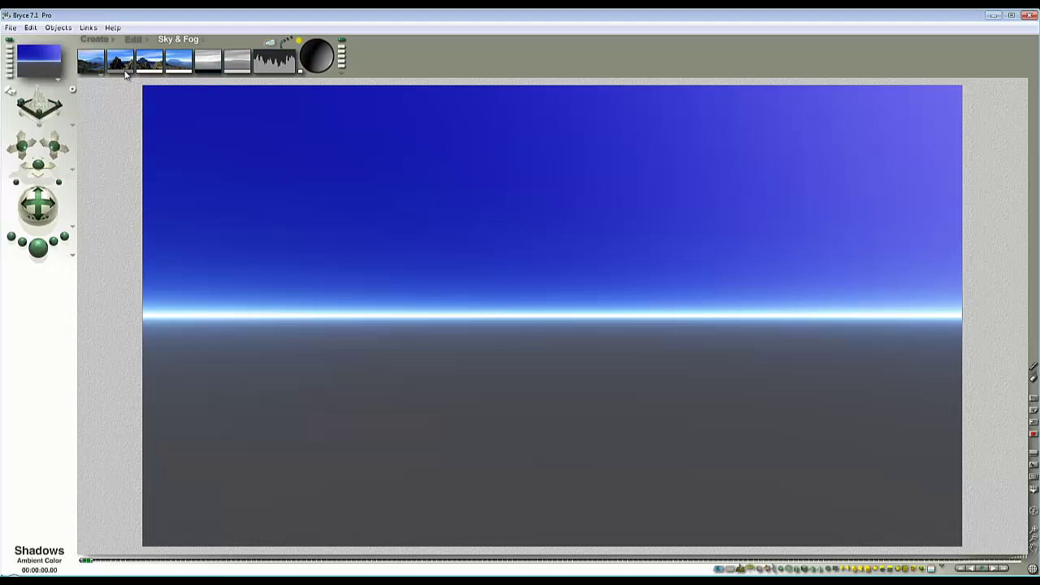
{"action": "left_click", "coordinate": [126, 74]}
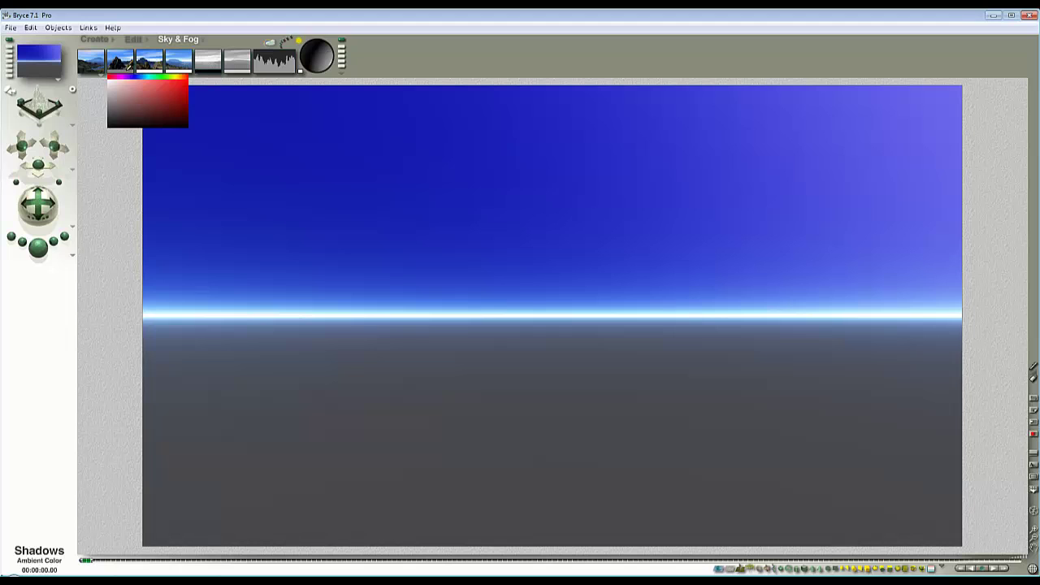
{"action": "left_click_drag", "start_coordinate": [127, 69], "coordinate": [141, 71]}
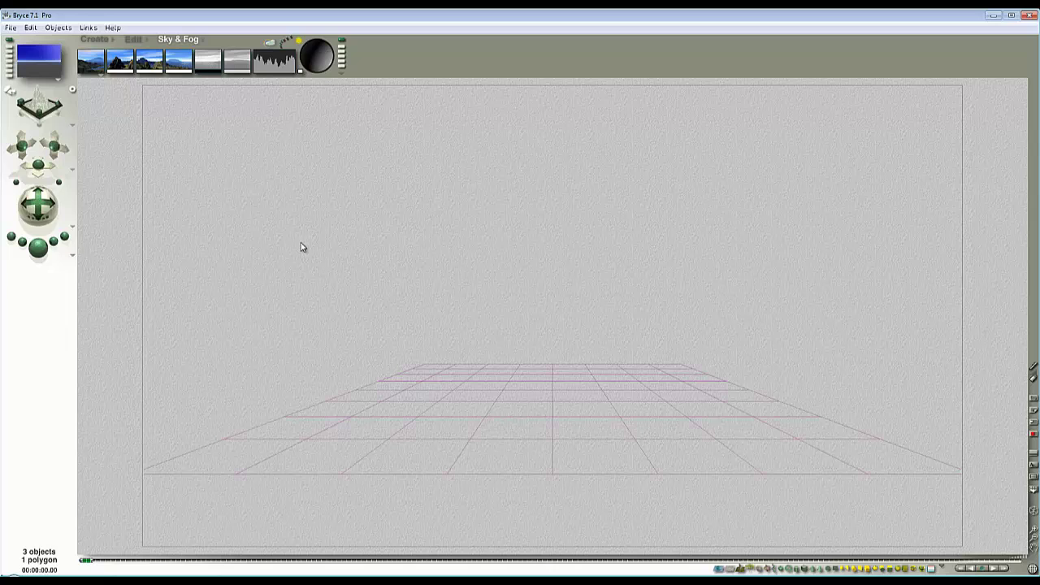
Switch the sky to Custom Sky, set its color to about hue 159, lightness 138, saturation 110, and render the scene
{"action": "left_click", "coordinate": [102, 76]}
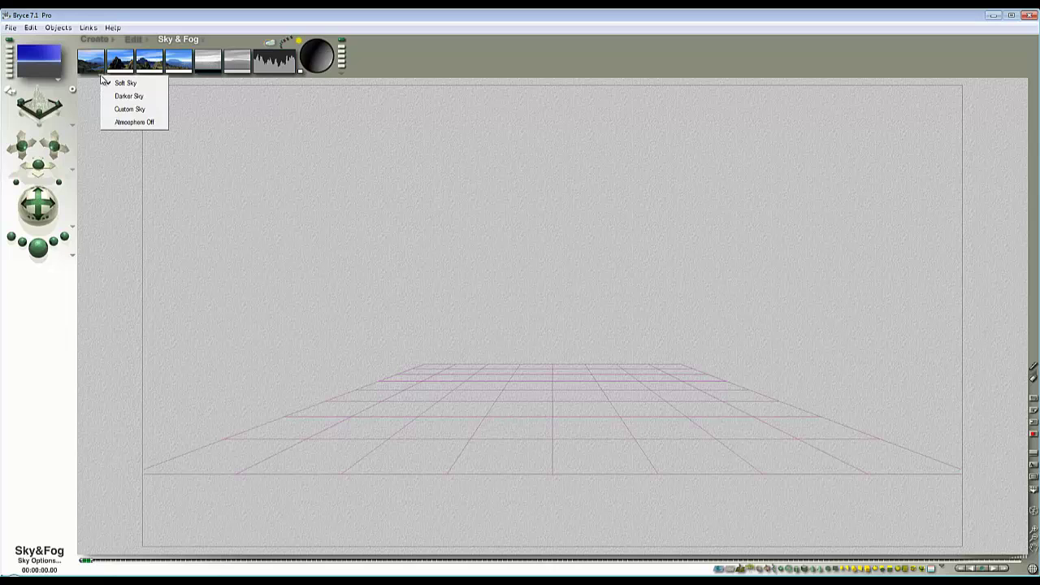
{"action": "left_click", "coordinate": [129, 109]}
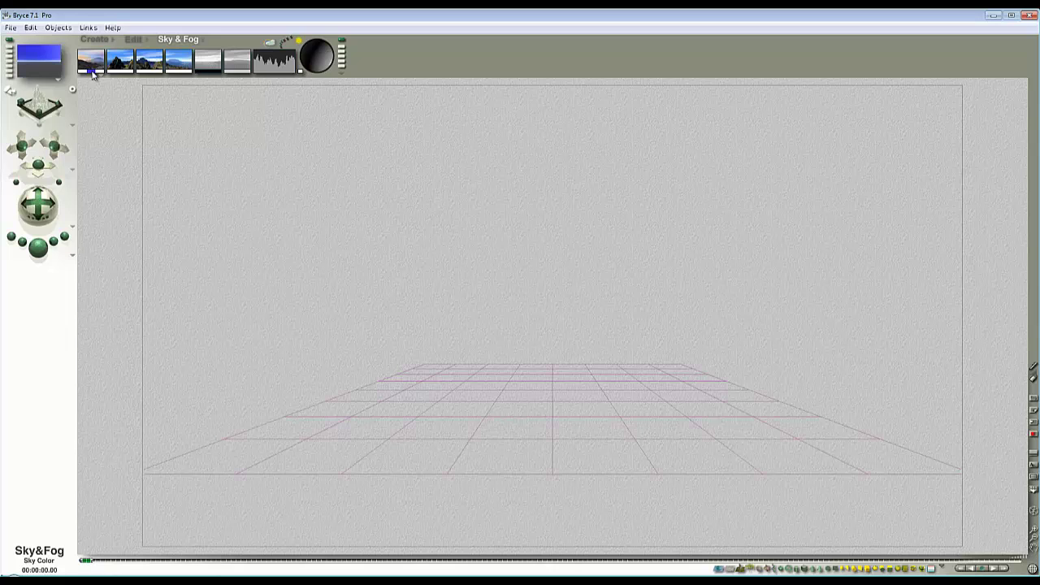
{"action": "left_click", "coordinate": [93, 74]}
{"action": "left_click", "coordinate": [498, 326]}
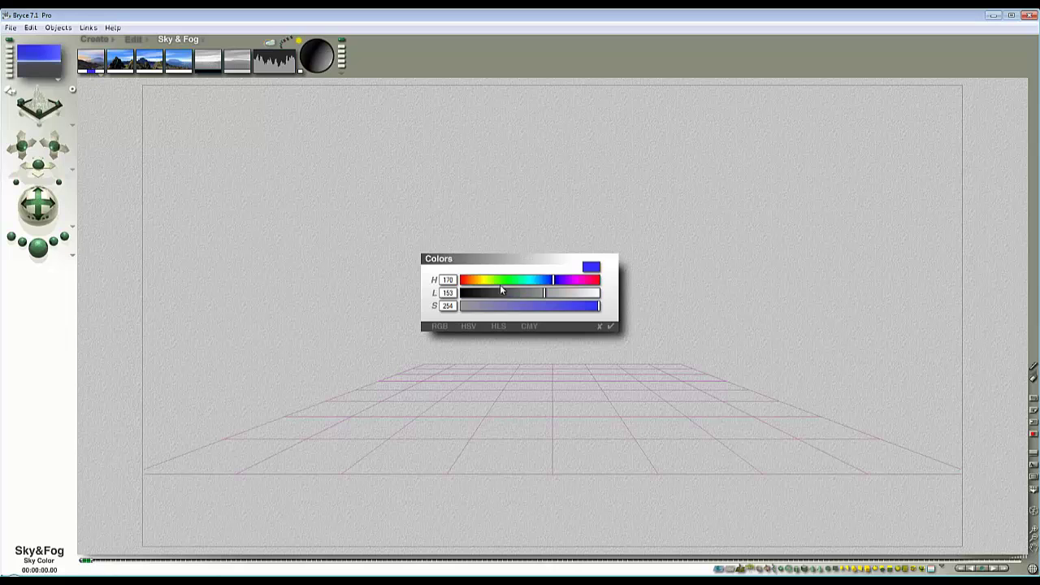
{"action": "left_click_drag", "start_coordinate": [554, 282], "coordinate": [525, 317]}
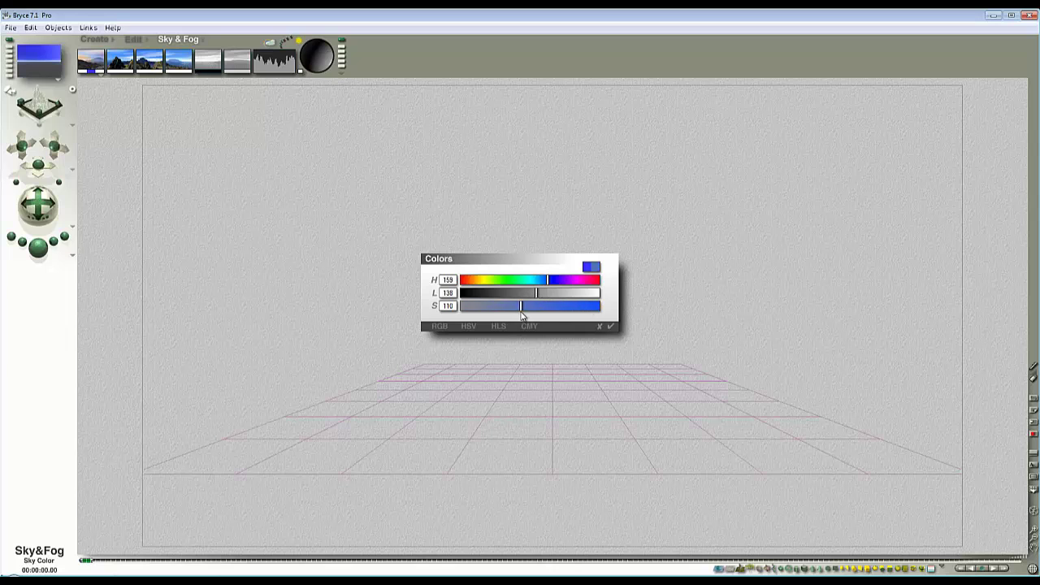
{"action": "left_click", "coordinate": [611, 326]}
{"action": "left_click", "coordinate": [37, 246]}
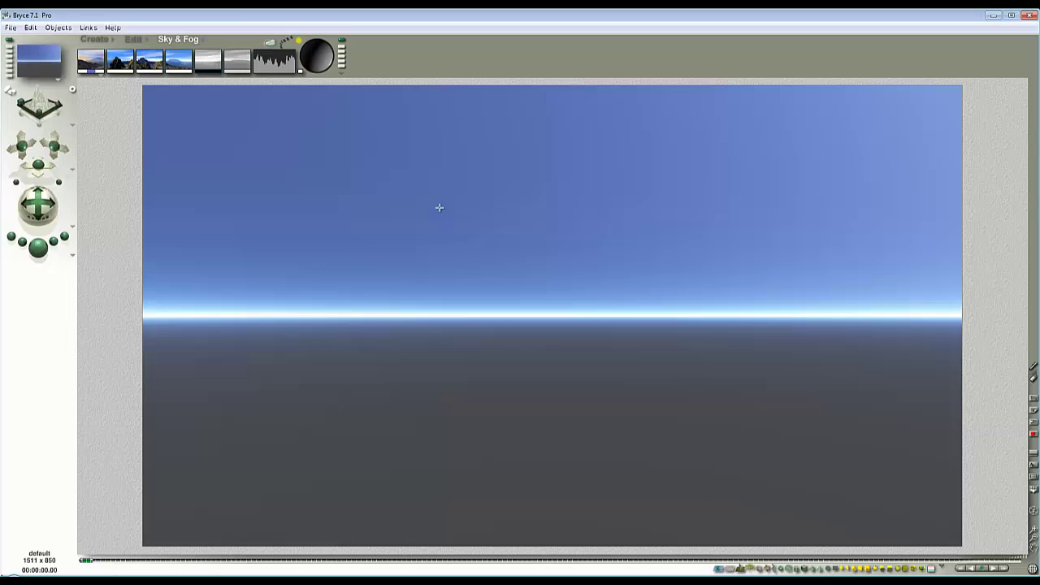
Create a volumetric cloud slab and assign it the dark brown family color
{"action": "left_click", "coordinate": [94, 39]}
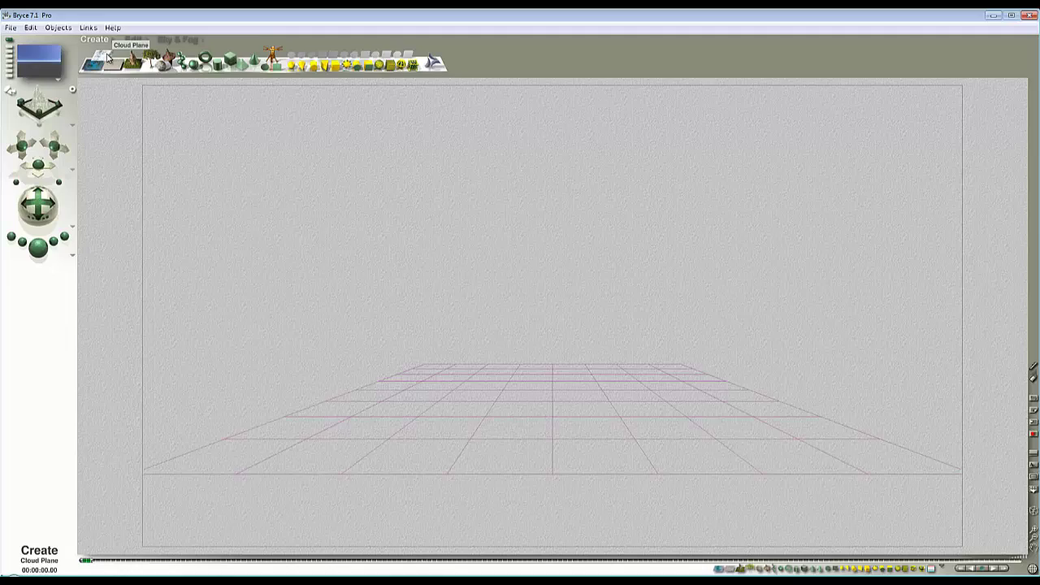
{"action": "left_click", "coordinate": [105, 54]}
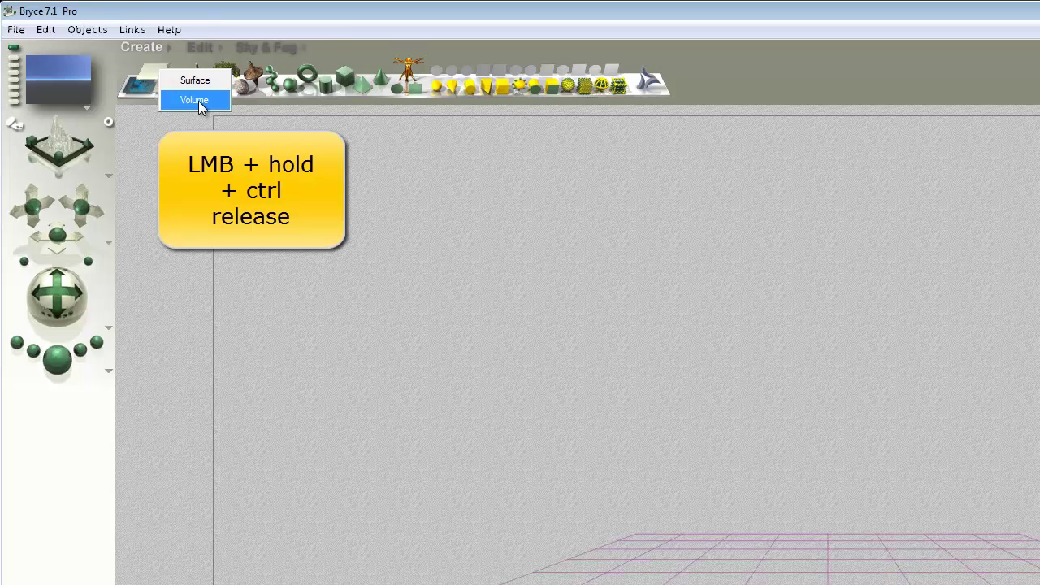
{"action": "left_click_drag", "start_coordinate": [198, 101], "coordinate": [198, 101]}
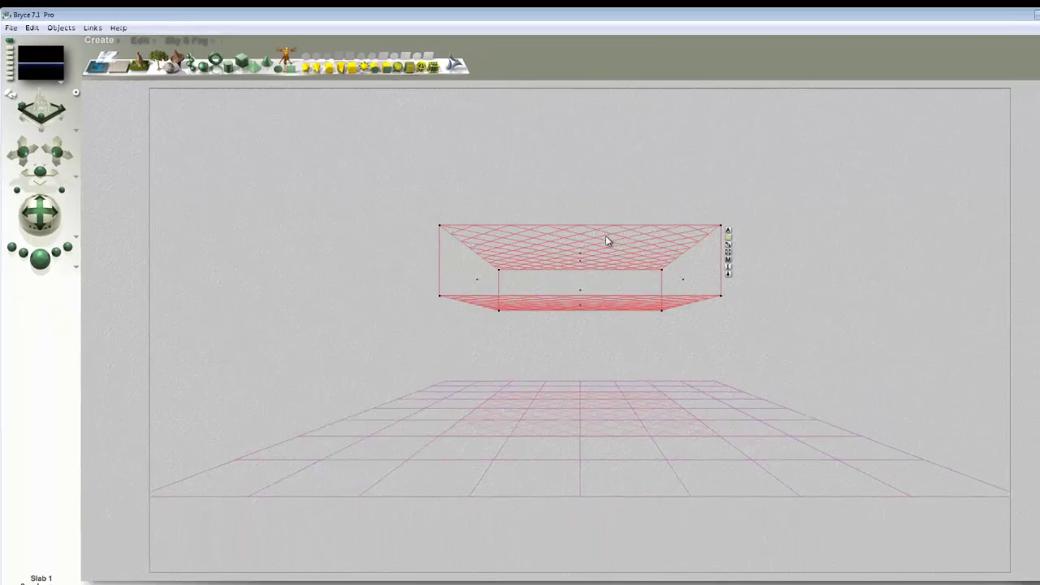
{"action": "left_click", "coordinate": [728, 238]}
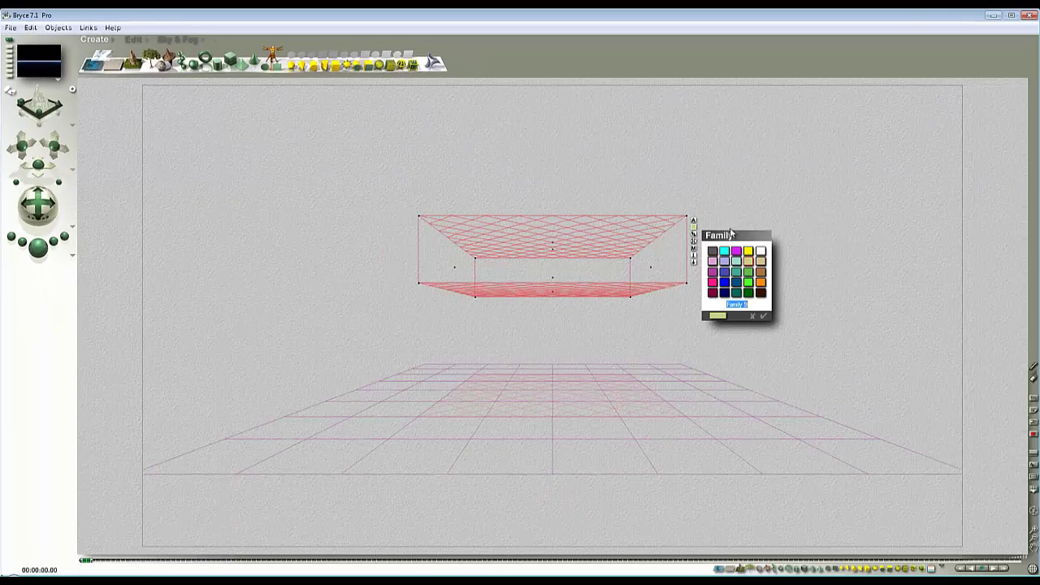
{"action": "left_click", "coordinate": [760, 291]}
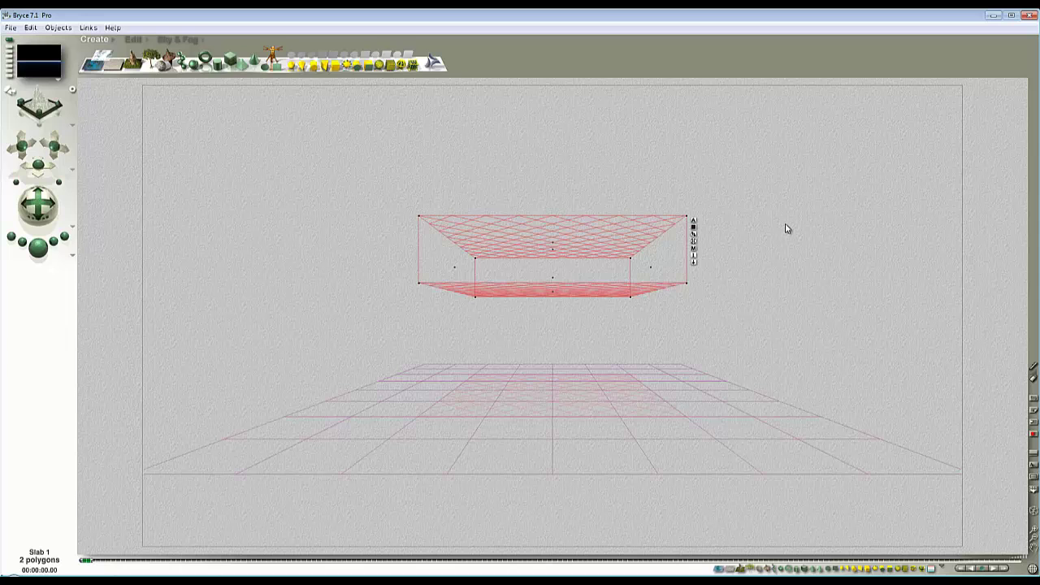
Move the cloud slab far ahead of the camera, well beyond the ground grid, in the top view
{"action": "key", "text": "3"}
{"action": "left_click", "coordinate": [1034, 539]}
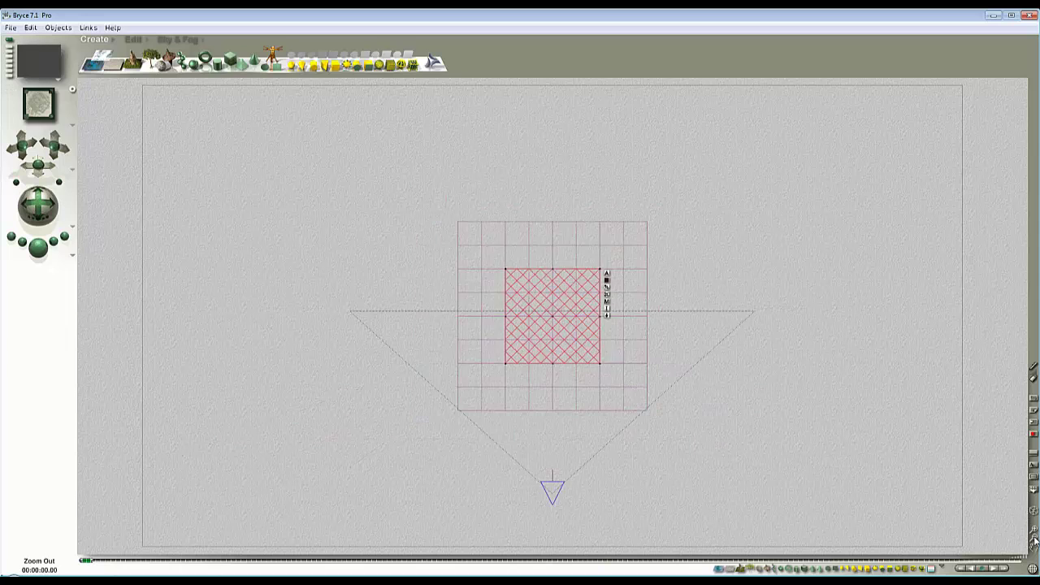
{"action": "left_click", "coordinate": [1034, 539]}
{"action": "left_click_drag", "start_coordinate": [566, 333], "coordinate": [567, 154]}
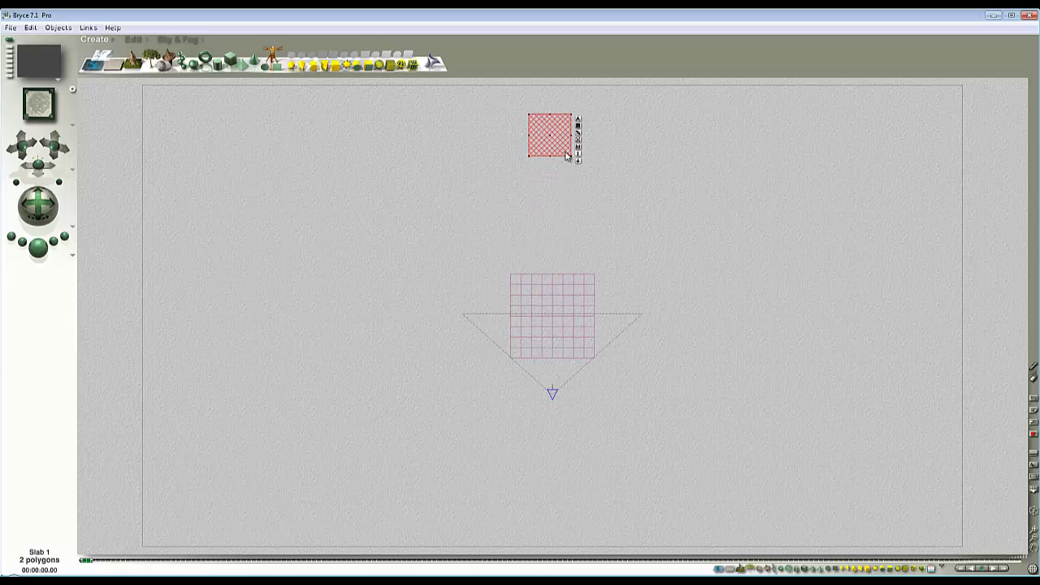
Raise the cloud slab high above the ground and enlarge it along Y
{"action": "key", "text": "1"}
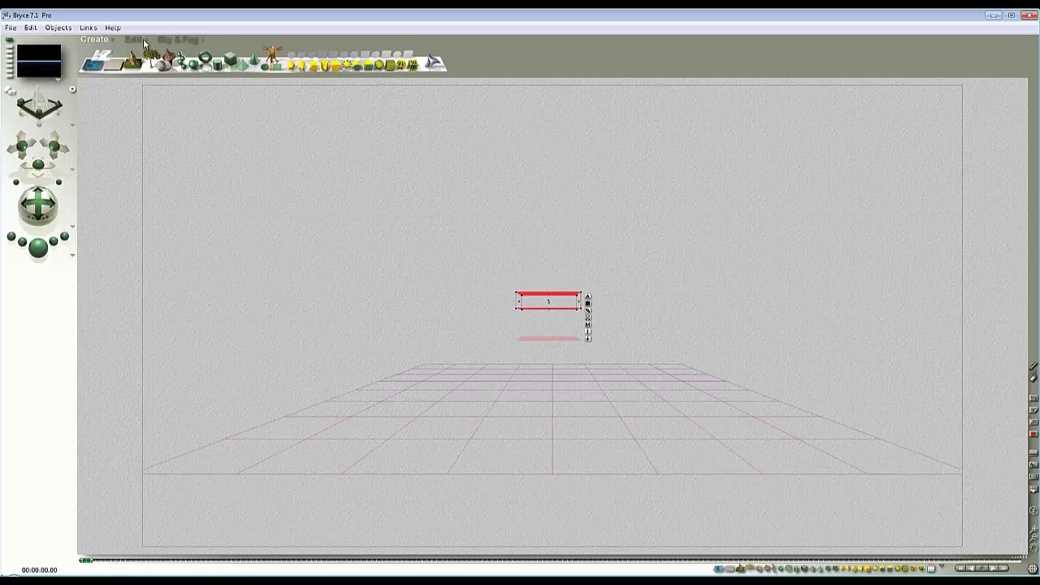
{"action": "left_click", "coordinate": [137, 39]}
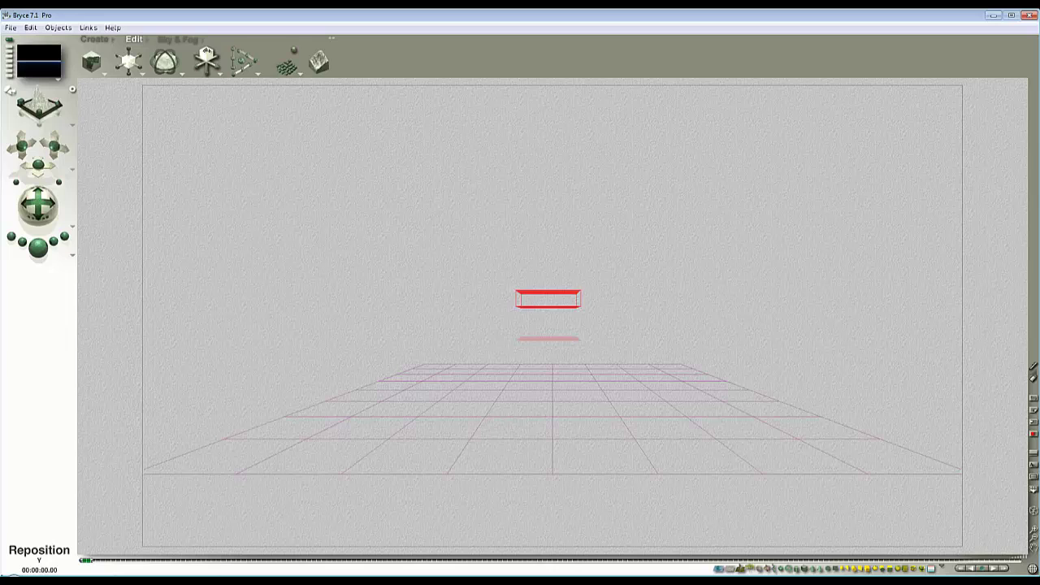
{"action": "left_click_drag", "start_coordinate": [206, 59], "coordinate": [207, 34]}
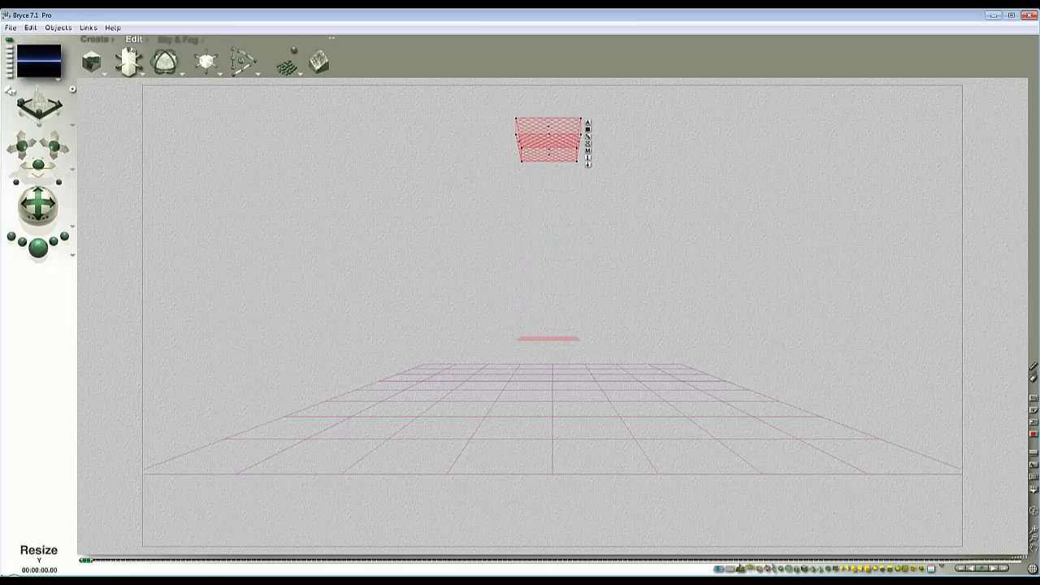
{"action": "left_click_drag", "start_coordinate": [128, 50], "coordinate": [421, 147]}
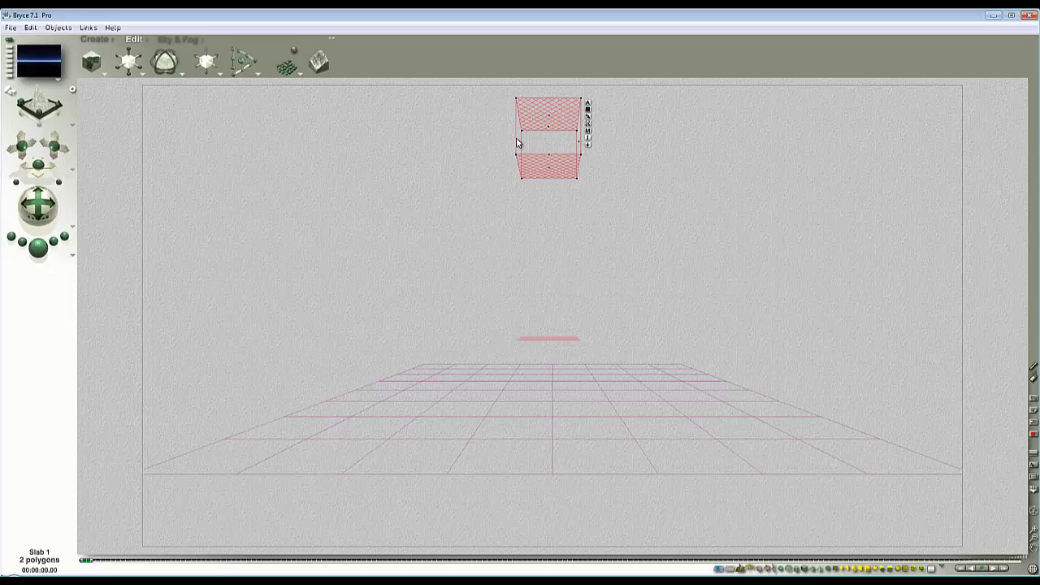
Stretch the slab slightly taller in the side view so it is roughly cube-shaped, and return to the camera view
{"action": "key", "text": "3"}
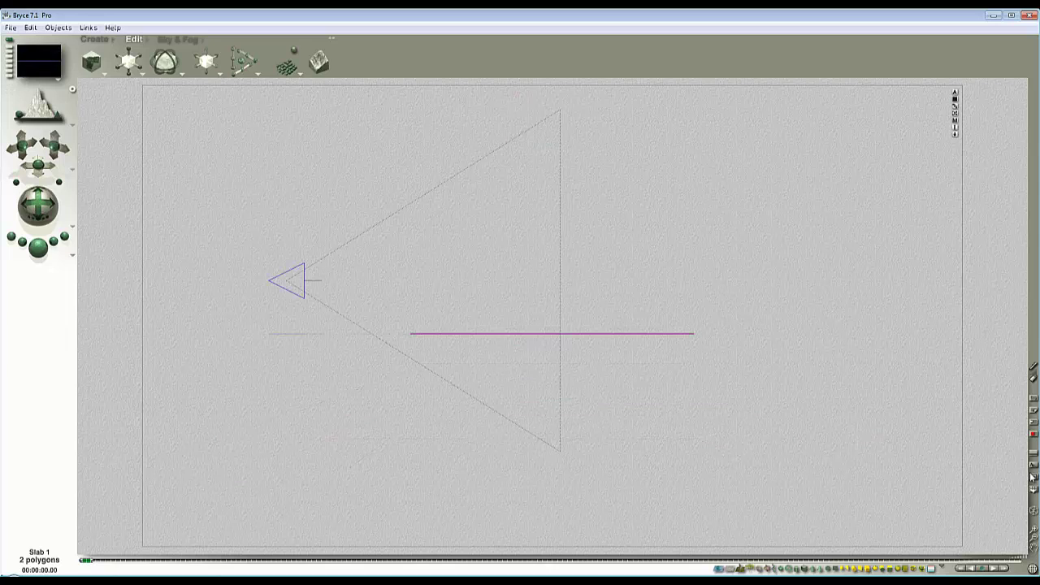
{"action": "left_click", "coordinate": [1034, 541]}
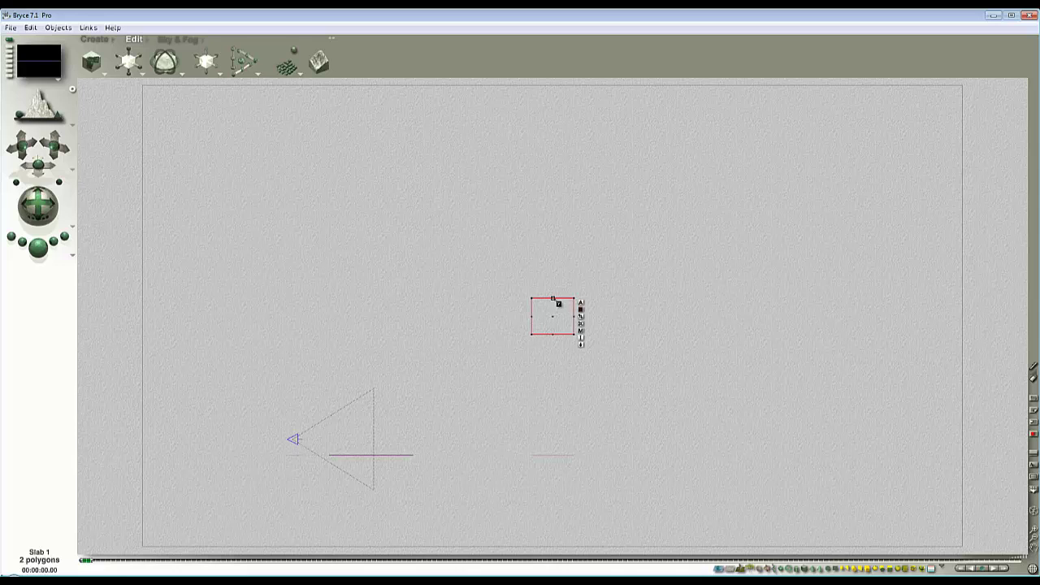
{"action": "left_click_drag", "start_coordinate": [553, 298], "coordinate": [554, 292]}
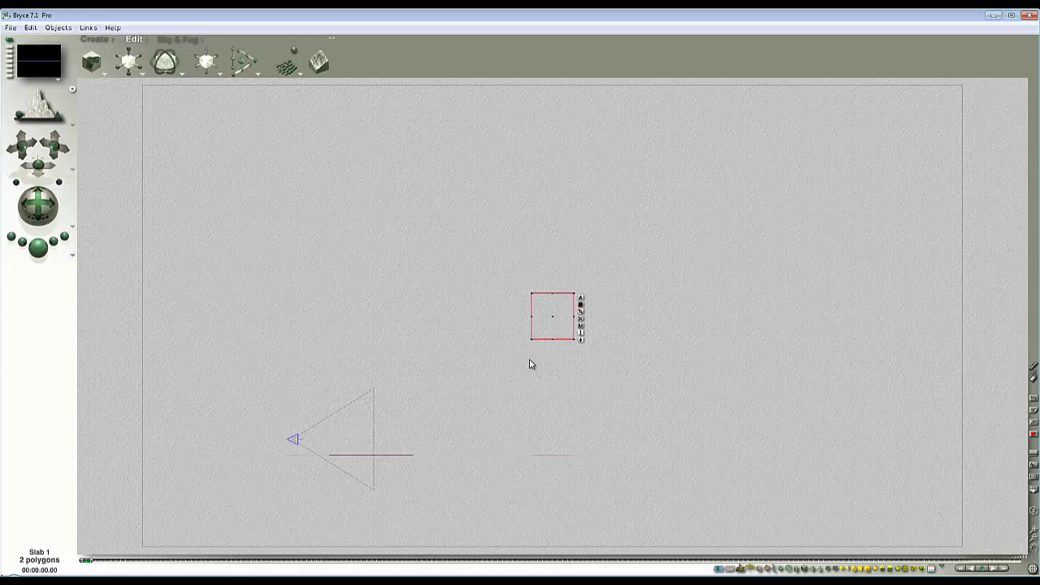
{"action": "key", "text": "1"}
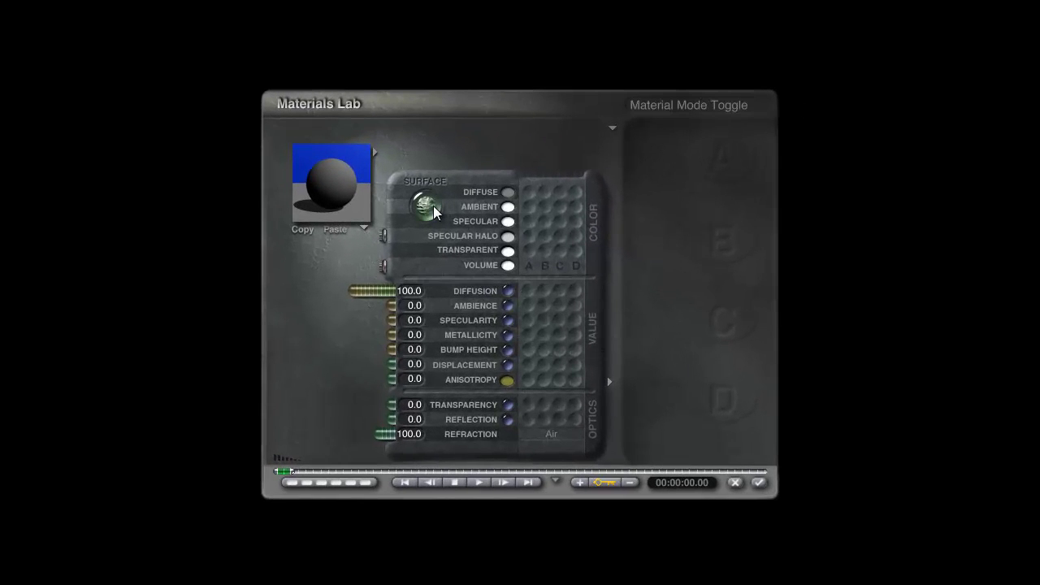
Switch the slab's material from surface to volume mode and set its diffuse color to white
{"action": "left_click", "coordinate": [432, 205]}
{"action": "left_click", "coordinate": [508, 192]}
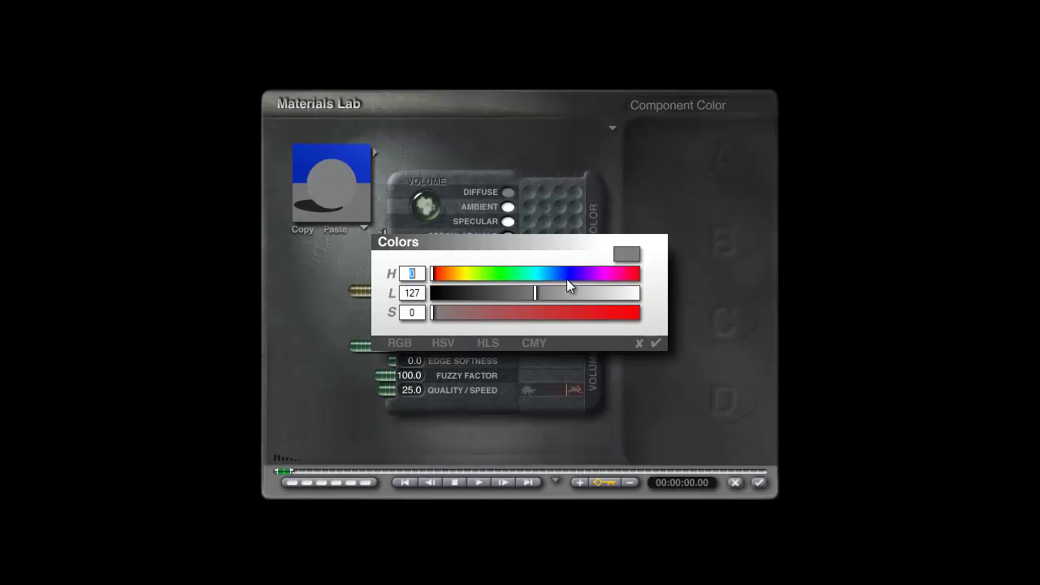
{"action": "left_click", "coordinate": [616, 293]}
{"action": "left_click_drag", "start_coordinate": [642, 312], "coordinate": [646, 317]}
{"action": "left_click", "coordinate": [656, 343]}
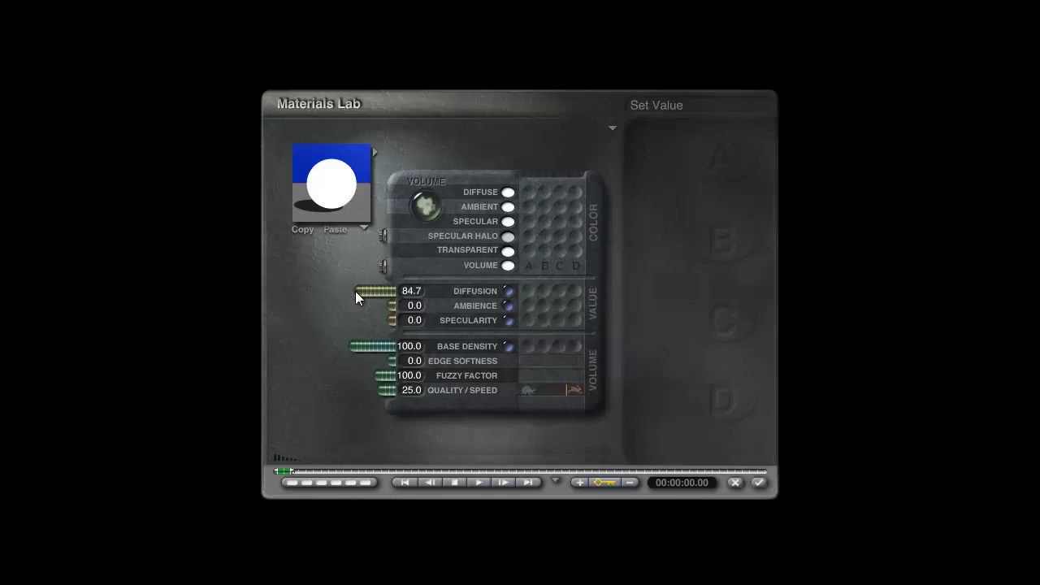
Set the volume material to Diffusion 0, Ambience 100, Base Density 65, Edge Softness 100 and Quality/Speed 0
{"action": "left_click_drag", "start_coordinate": [356, 291], "coordinate": [418, 291]}
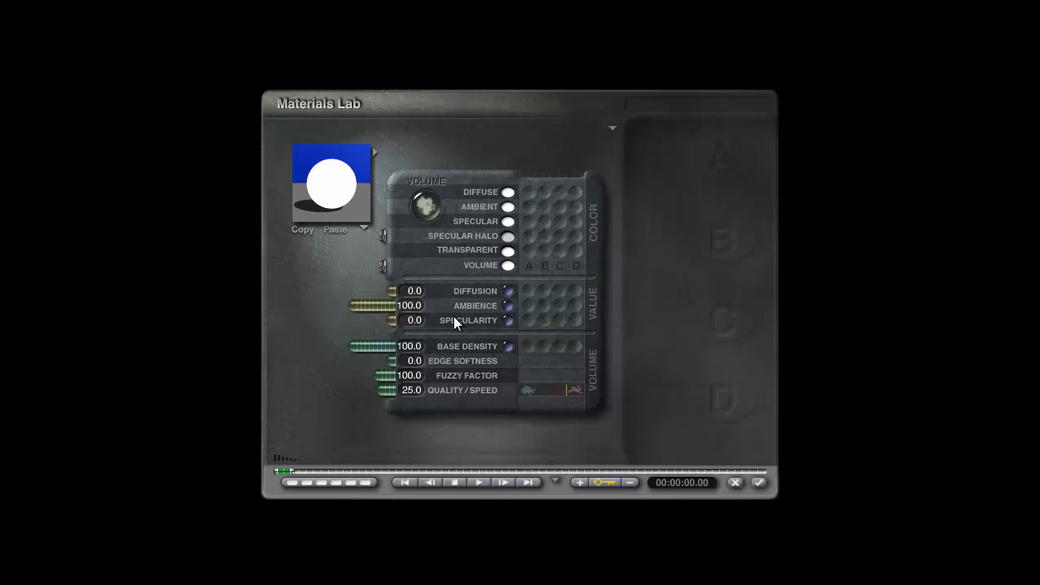
{"action": "type", "text": "65"}
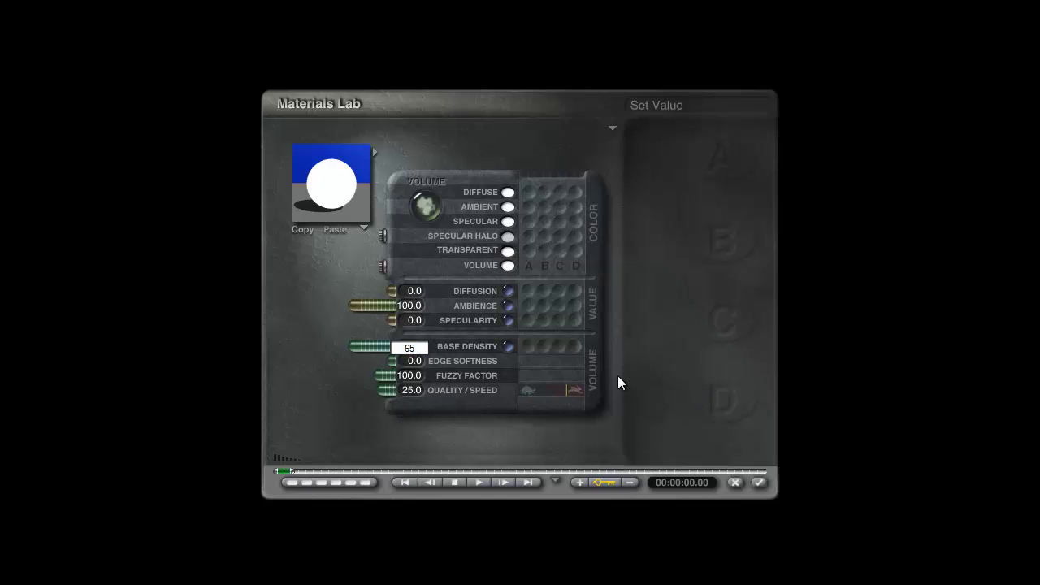
{"action": "key", "text": "Return"}
{"action": "left_click_drag", "start_coordinate": [394, 361], "coordinate": [346, 419]}
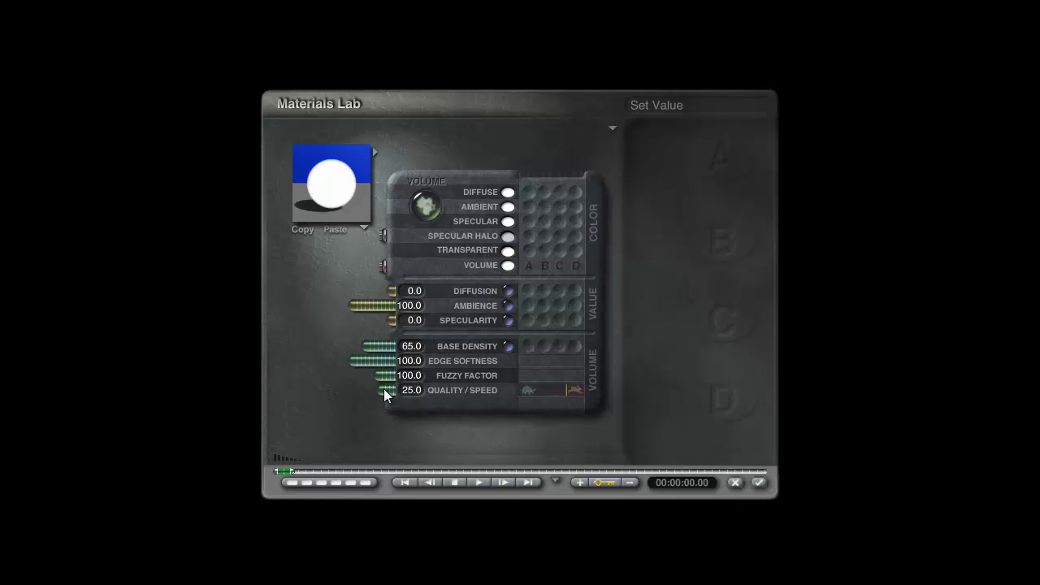
{"action": "left_click_drag", "start_coordinate": [384, 389], "coordinate": [432, 388]}
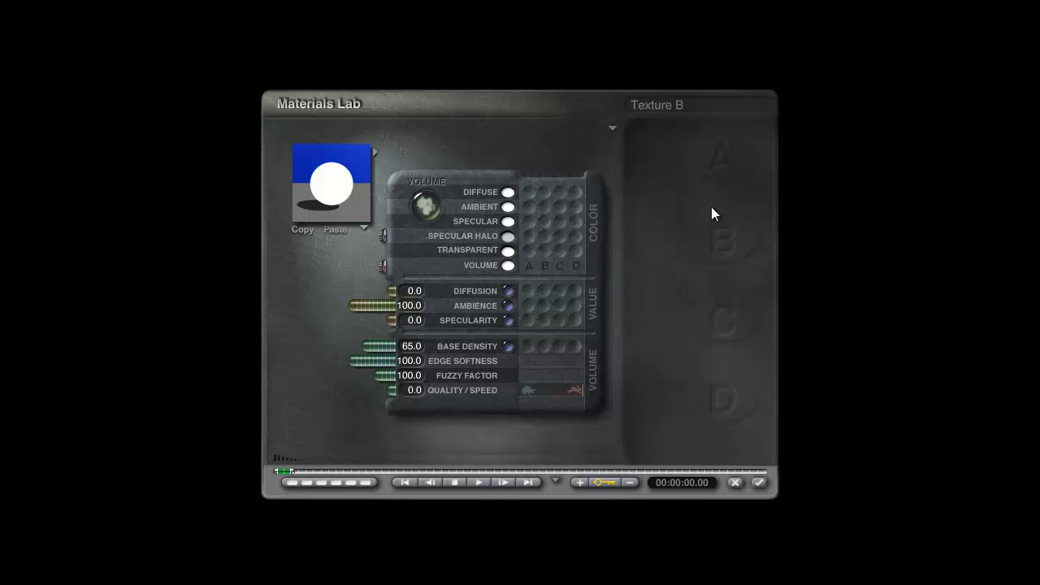
Enable Basic Shading and Sky Integration for the material, and turn off the neutral sky in its preview
{"action": "left_click", "coordinate": [611, 129]}
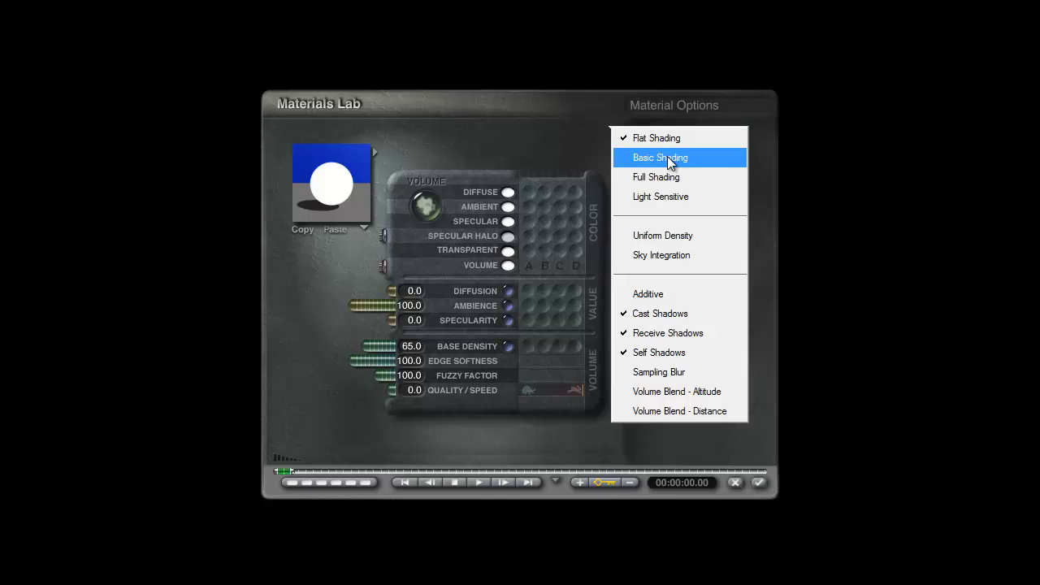
{"action": "left_click", "coordinate": [667, 157]}
{"action": "left_click", "coordinate": [614, 128]}
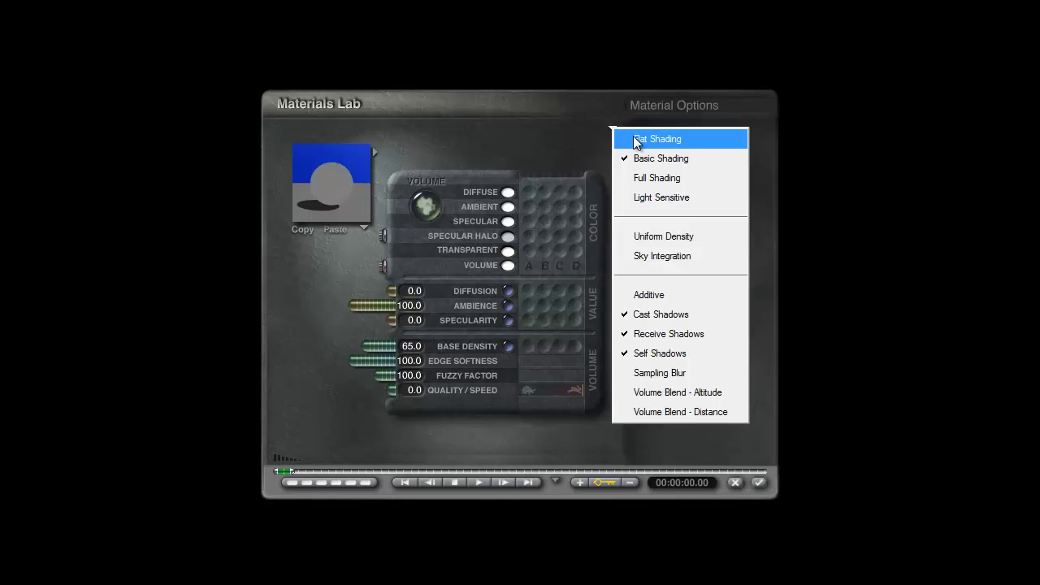
{"action": "left_click", "coordinate": [675, 257]}
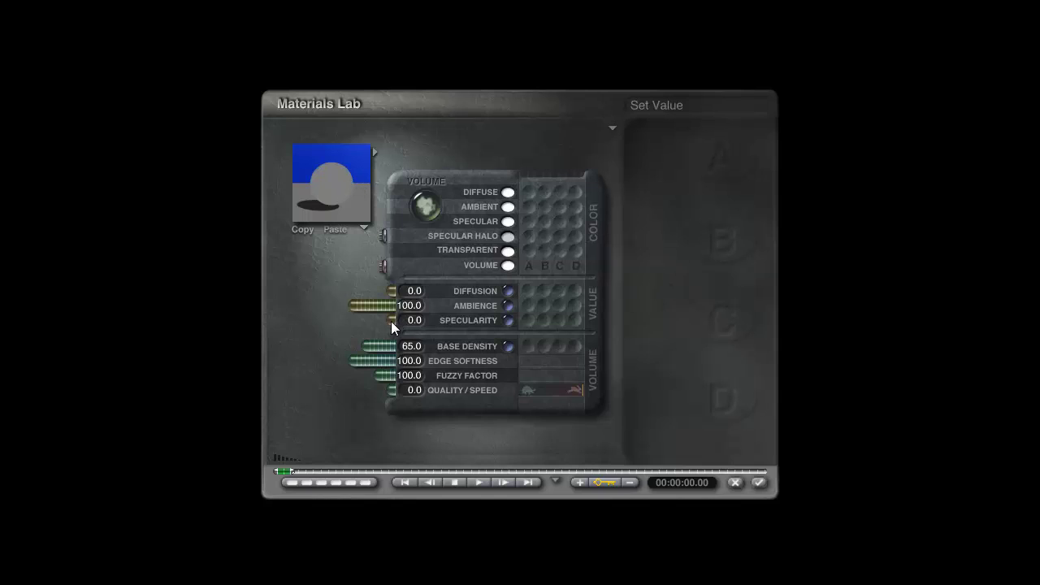
{"action": "left_click", "coordinate": [363, 229]}
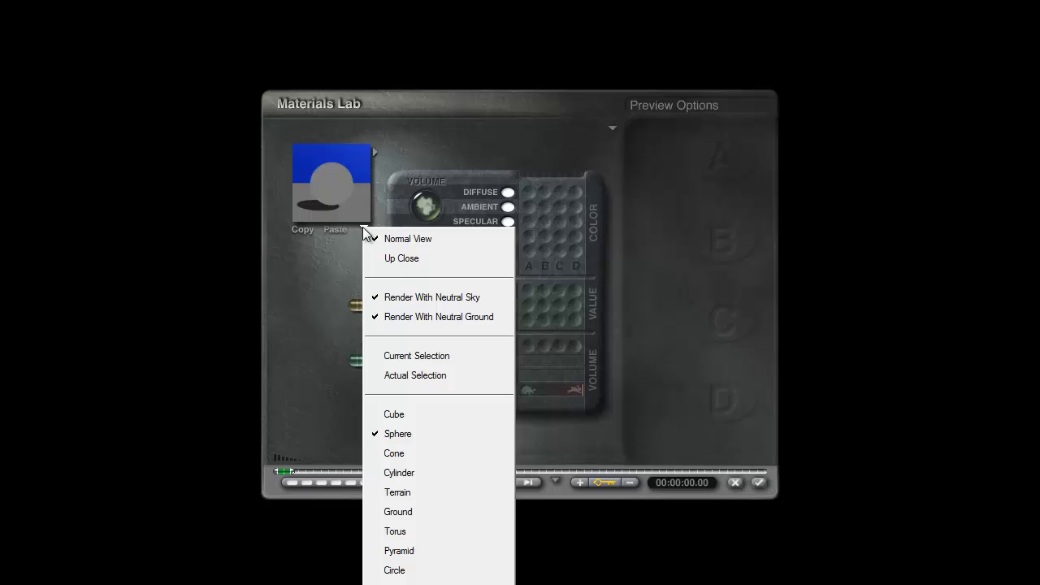
{"action": "left_click", "coordinate": [396, 297]}
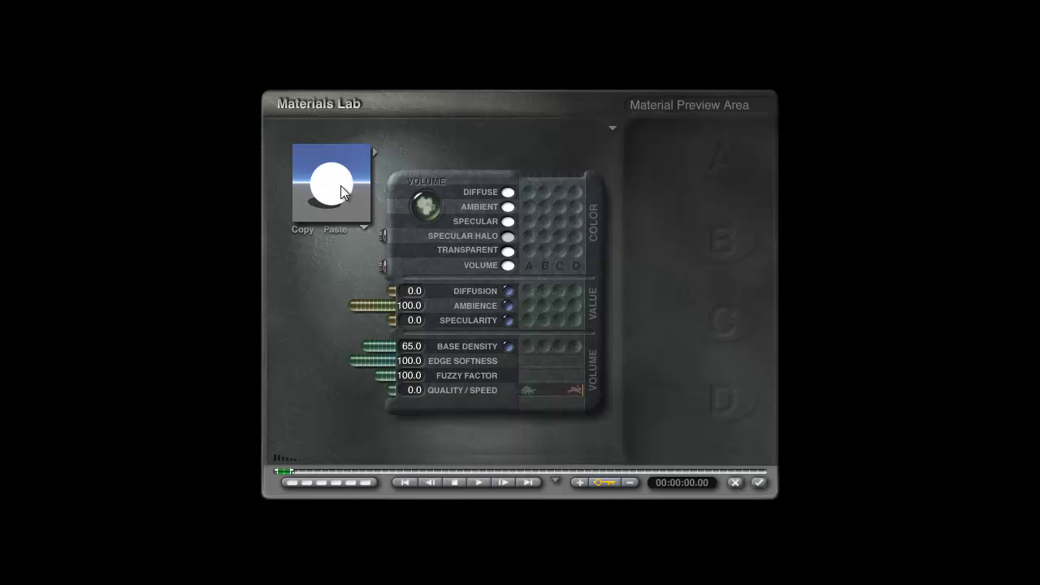
Change the material preview's display option and assign texture channel A to Base Density
{"action": "left_click", "coordinate": [363, 228]}
{"action": "left_click", "coordinate": [426, 374]}
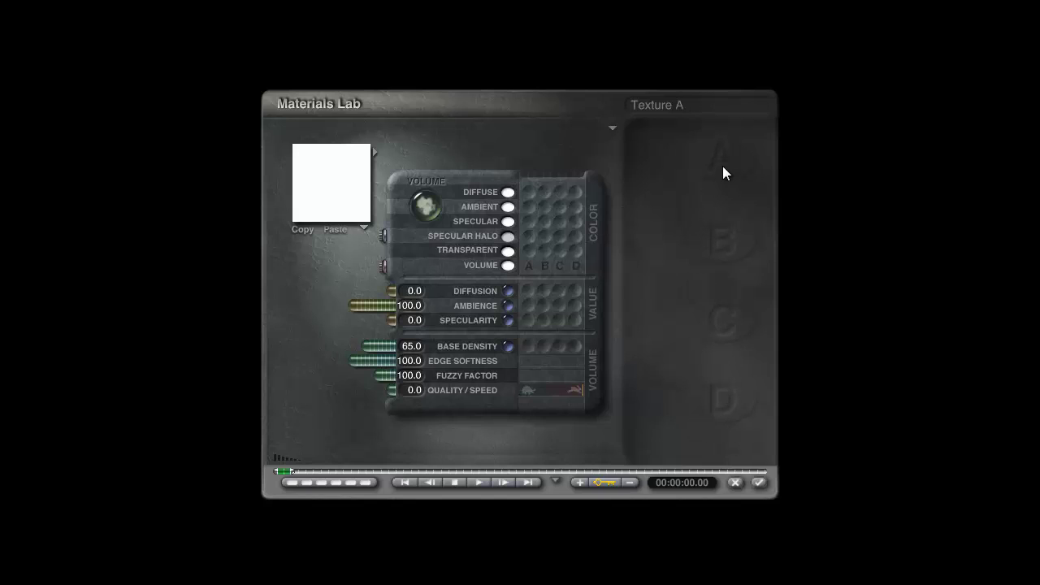
{"action": "left_click", "coordinate": [527, 355]}
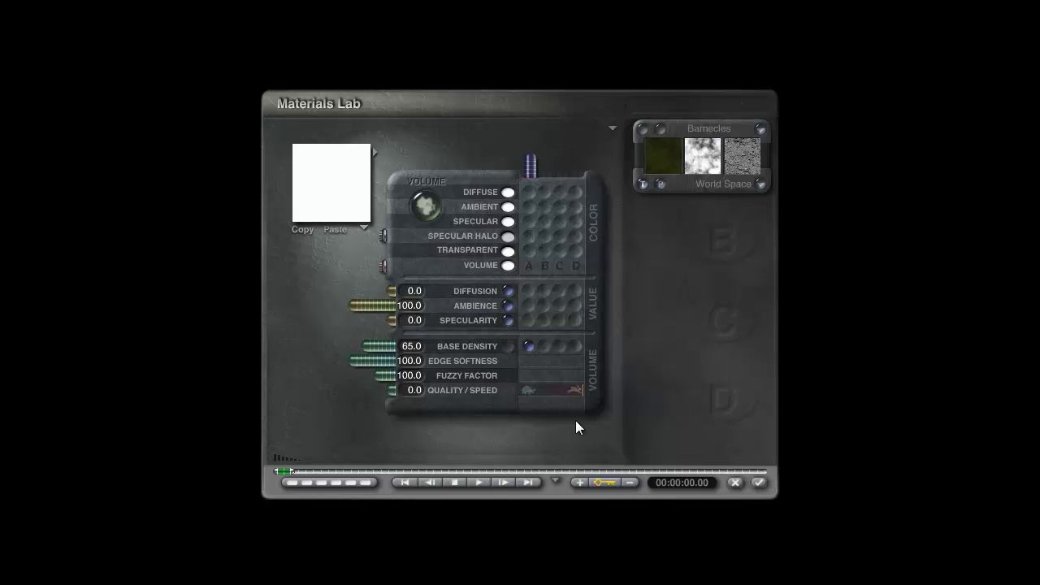
Replace channel A's texture with CheckBlue from the Basic category of the texture library
{"action": "left_click", "coordinate": [710, 134], "text": "shift"}
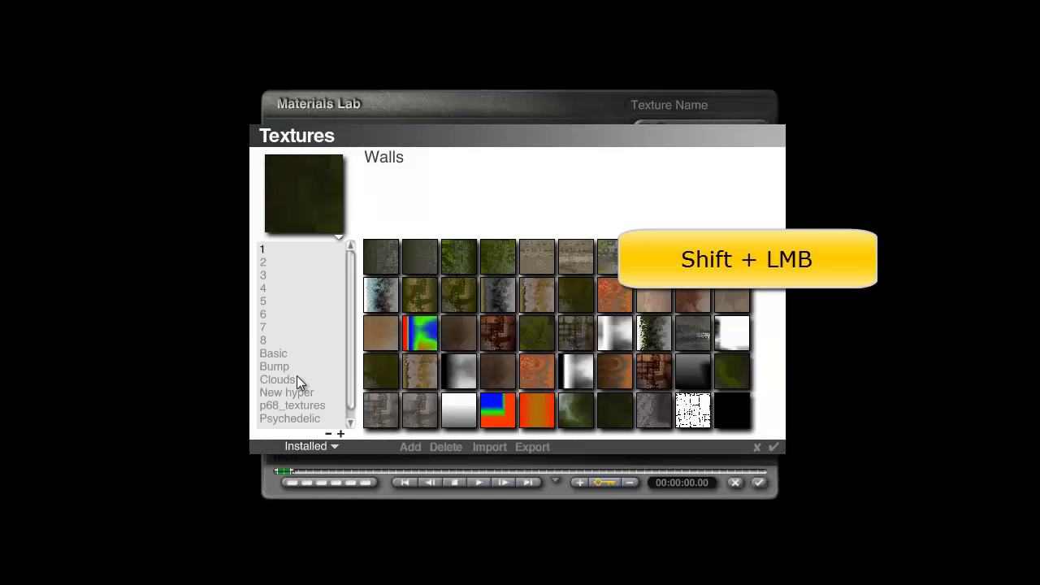
{"action": "left_click", "coordinate": [274, 354]}
{"action": "left_click", "coordinate": [655, 342]}
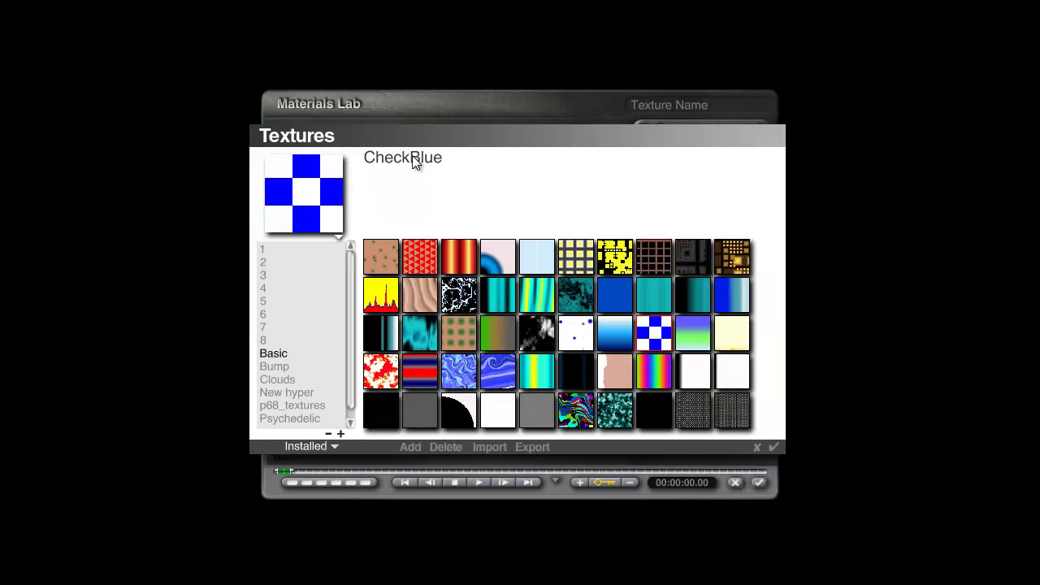
{"action": "left_click", "coordinate": [773, 447]}
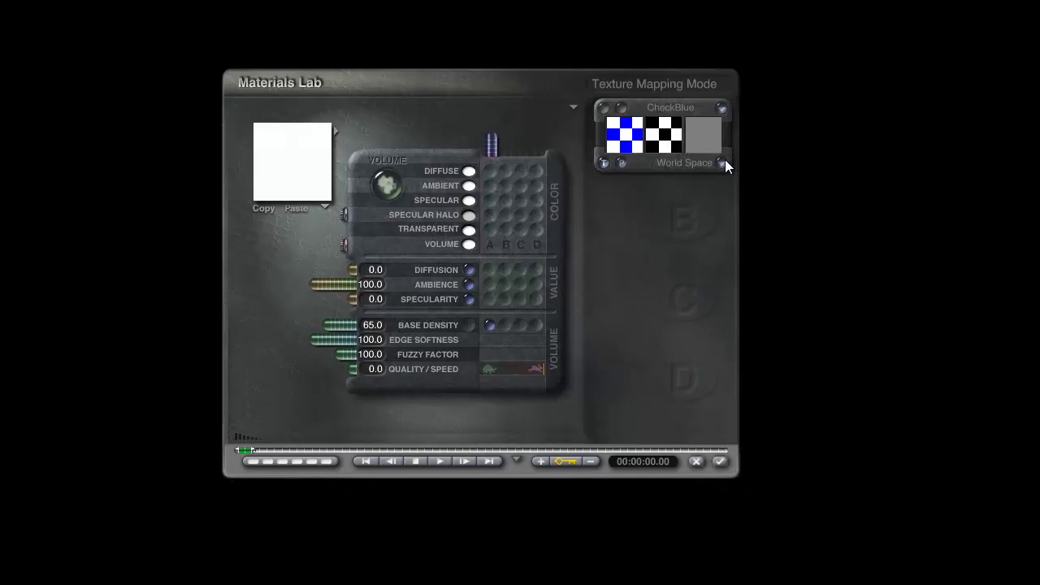
Enable Alpha Scaling for the CheckBlue texture and keep its mapping mode at World Space
{"action": "left_click", "coordinate": [761, 183]}
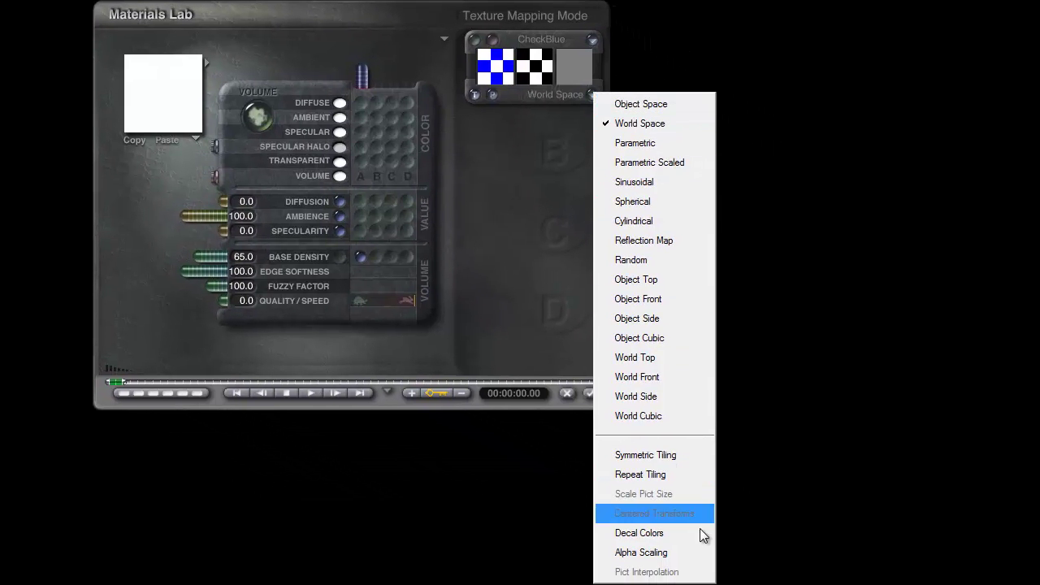
{"action": "left_click", "coordinate": [643, 556]}
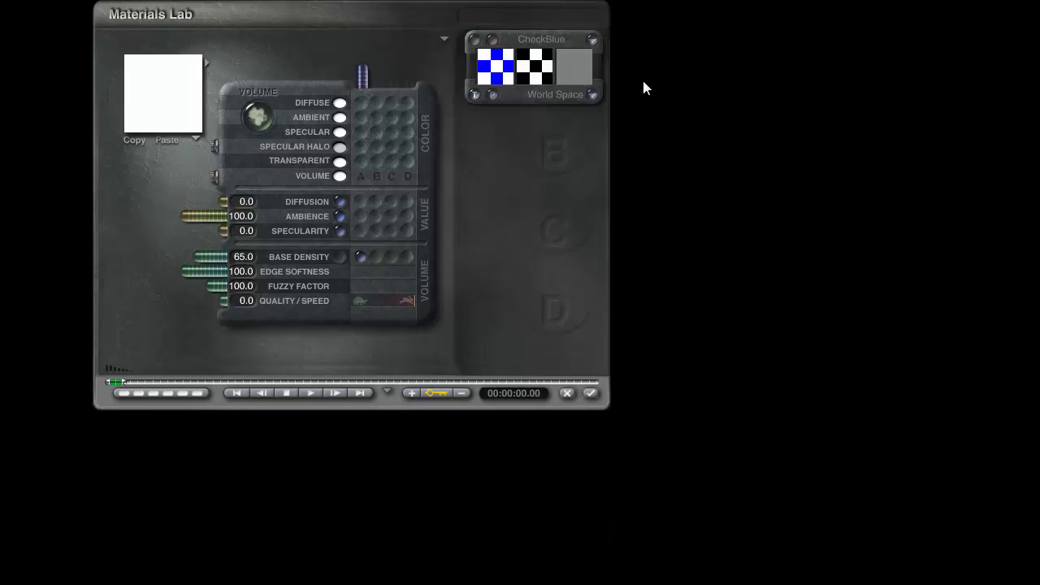
{"action": "left_click", "coordinate": [588, 96]}
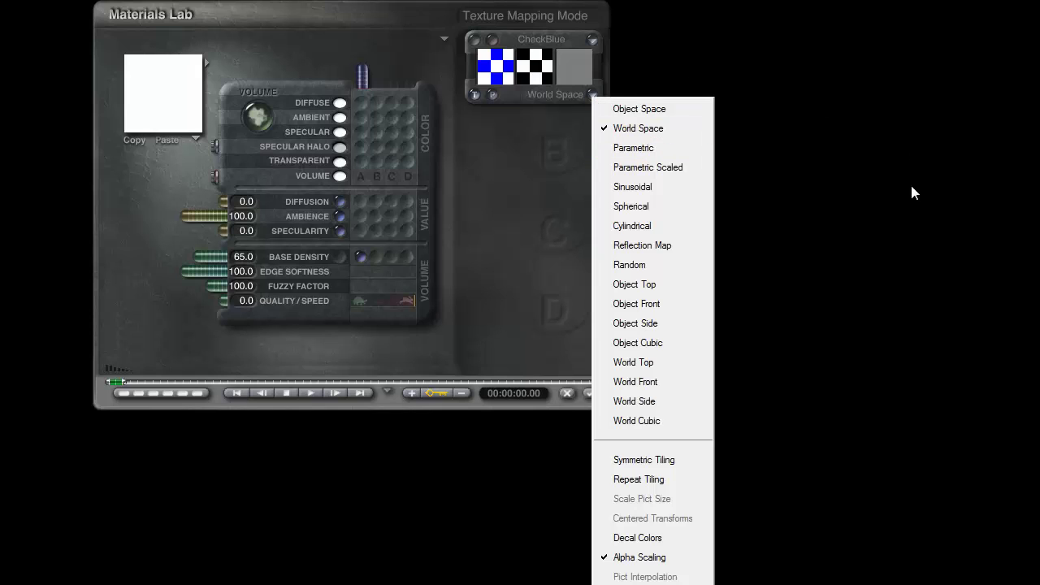
{"action": "left_click", "coordinate": [655, 129]}
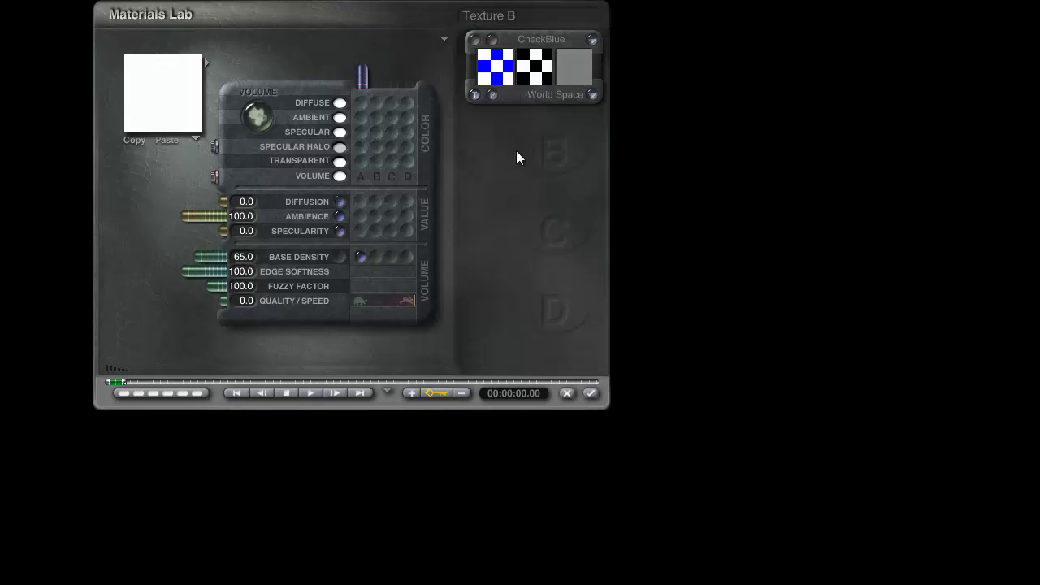
Scale the CheckBlue texture to 0.1% on X, Y and Z and accept the edit
{"action": "left_click", "coordinate": [474, 41]}
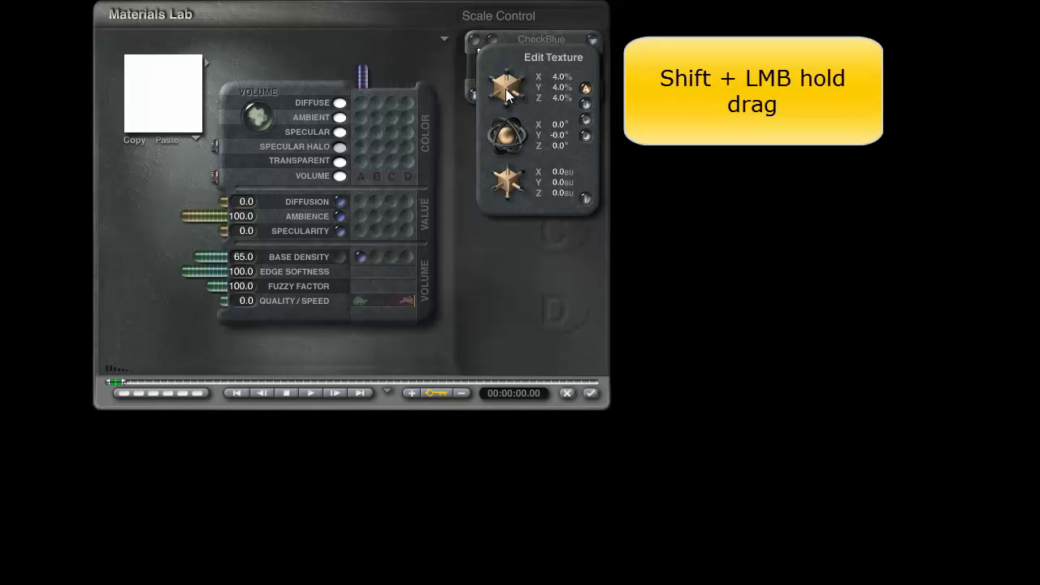
{"action": "left_click_drag", "start_coordinate": [505, 89], "coordinate": [506, 89], "text": "shift"}
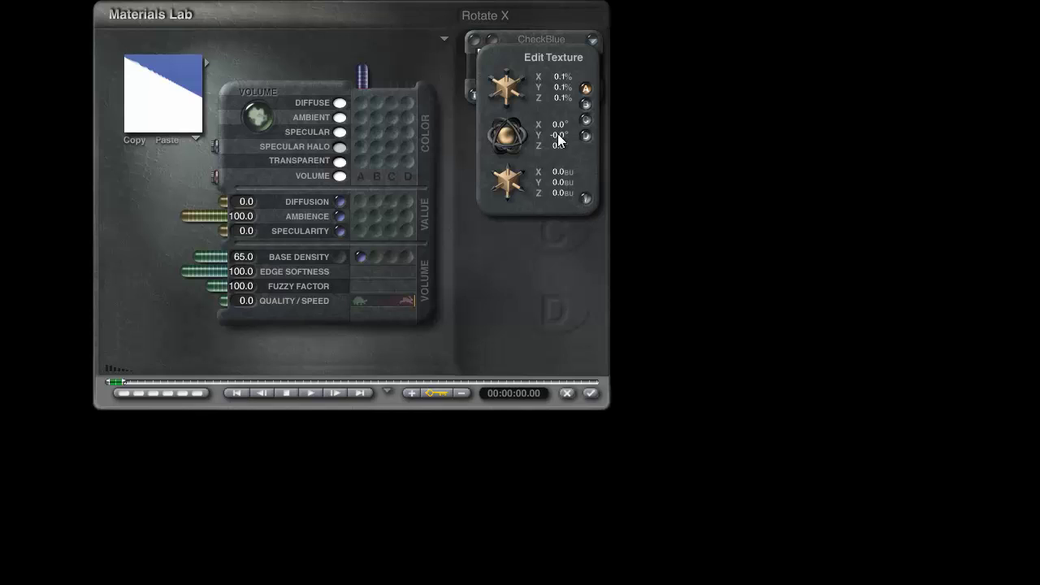
{"action": "left_click", "coordinate": [585, 200]}
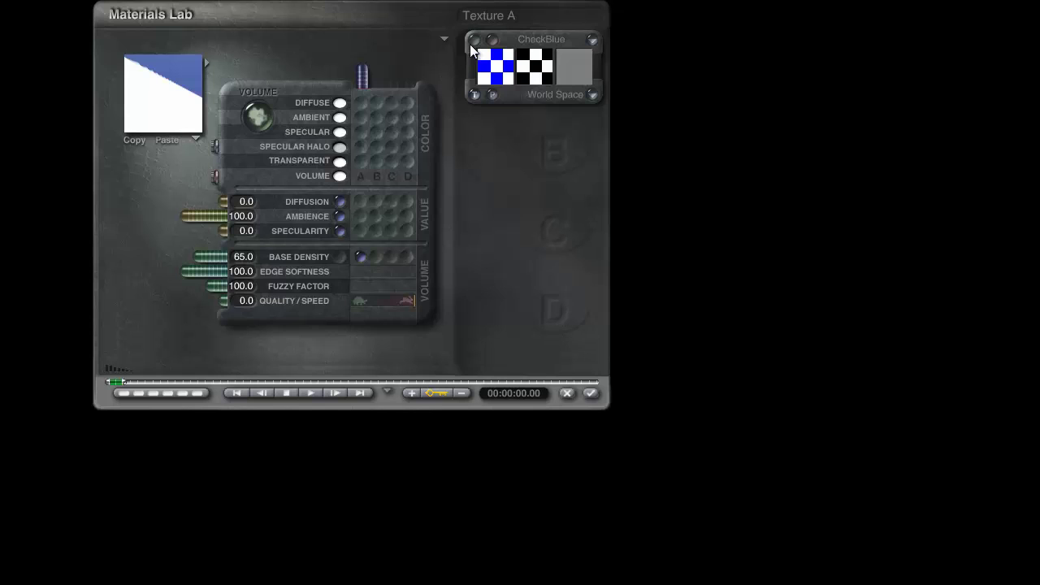
Review the texture's mapping mode and the material's shading options
{"action": "left_click", "coordinate": [591, 94]}
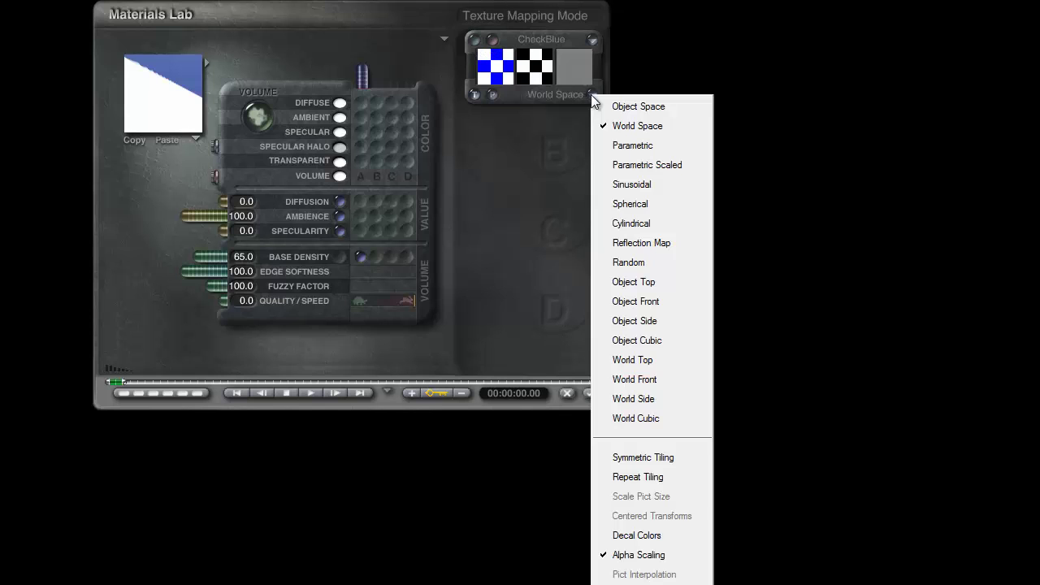
{"action": "left_click", "coordinate": [643, 128]}
{"action": "left_click", "coordinate": [444, 38]}
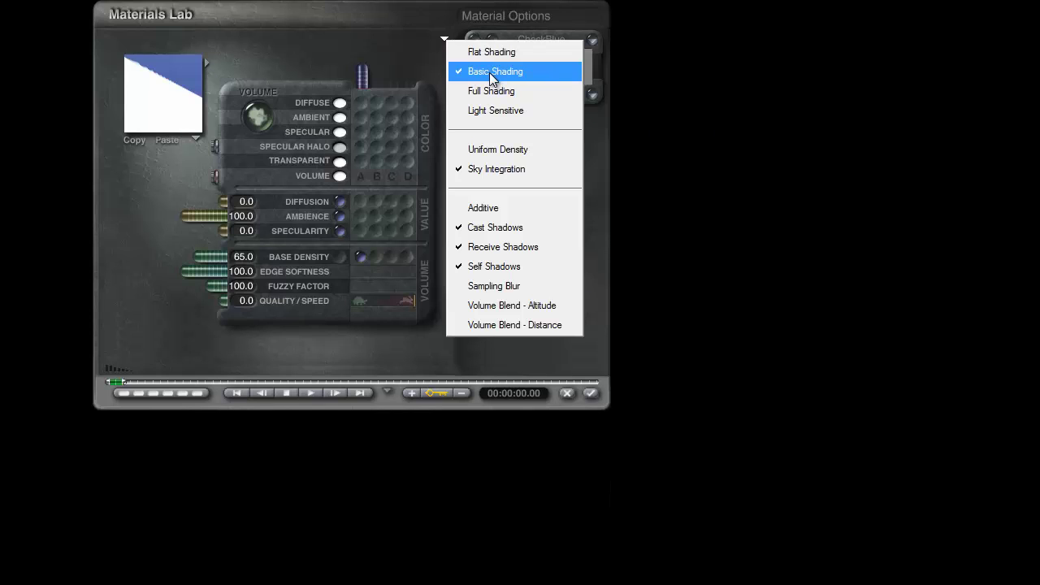
{"action": "left_click", "coordinate": [841, 282]}
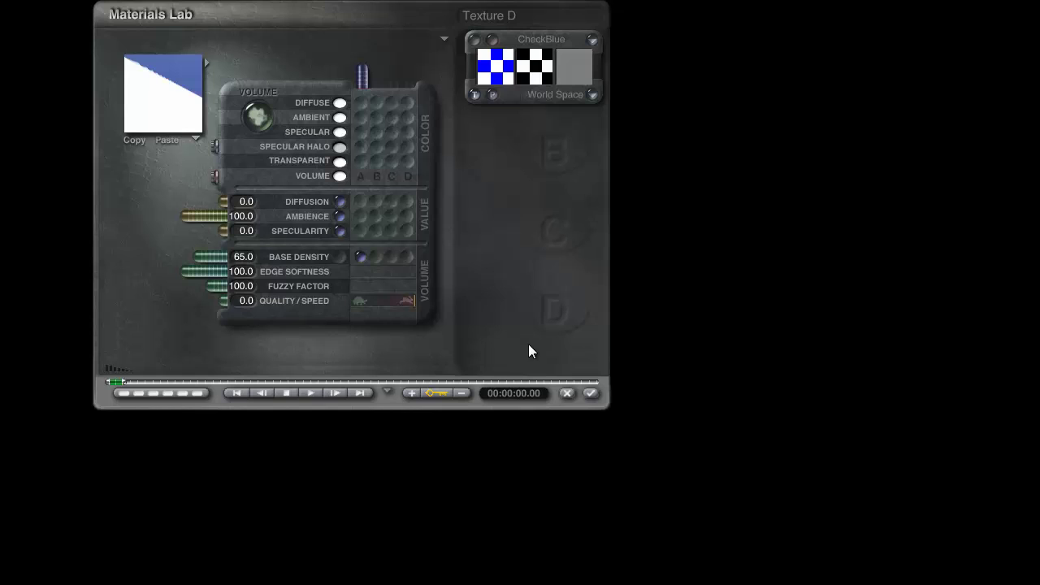
Open the CheckBlue texture in the Deep Texture Editor and display component 1's noise, filter and phase controls
{"action": "left_click", "coordinate": [490, 40]}
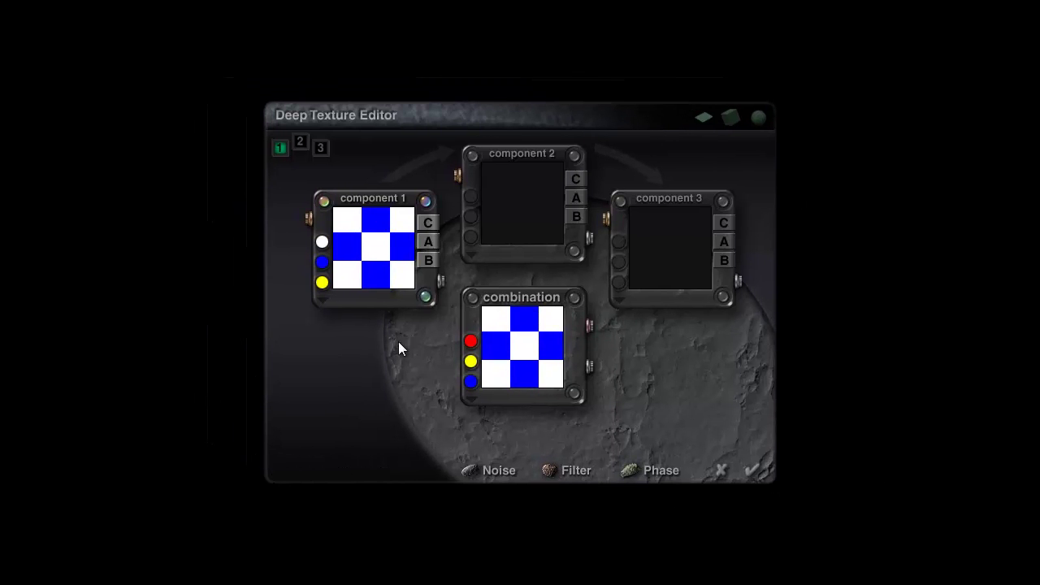
{"action": "left_click", "coordinate": [323, 200]}
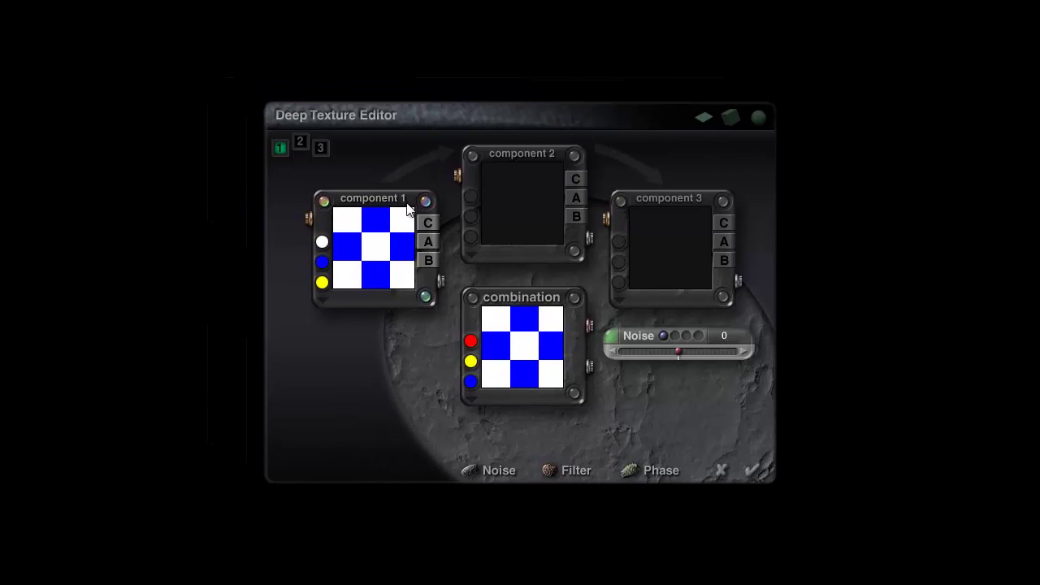
{"action": "left_click", "coordinate": [425, 200]}
{"action": "left_click", "coordinate": [425, 295]}
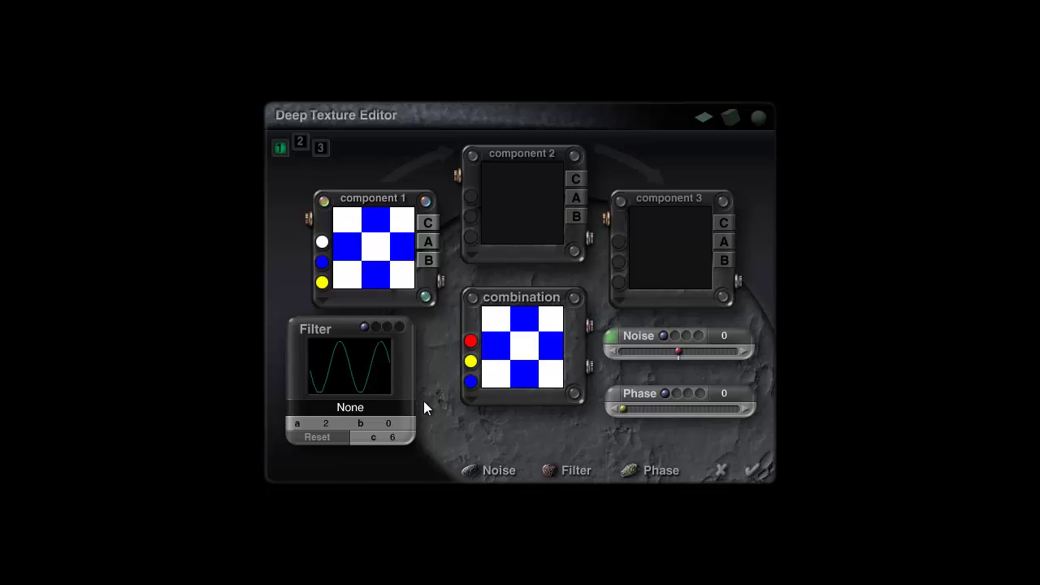
Set component 1's three colors to orange-red, green and blue
{"action": "left_click", "coordinate": [323, 242]}
{"action": "left_click_drag", "start_coordinate": [324, 241], "coordinate": [435, 253]}
{"action": "left_click_drag", "start_coordinate": [318, 264], "coordinate": [387, 272]}
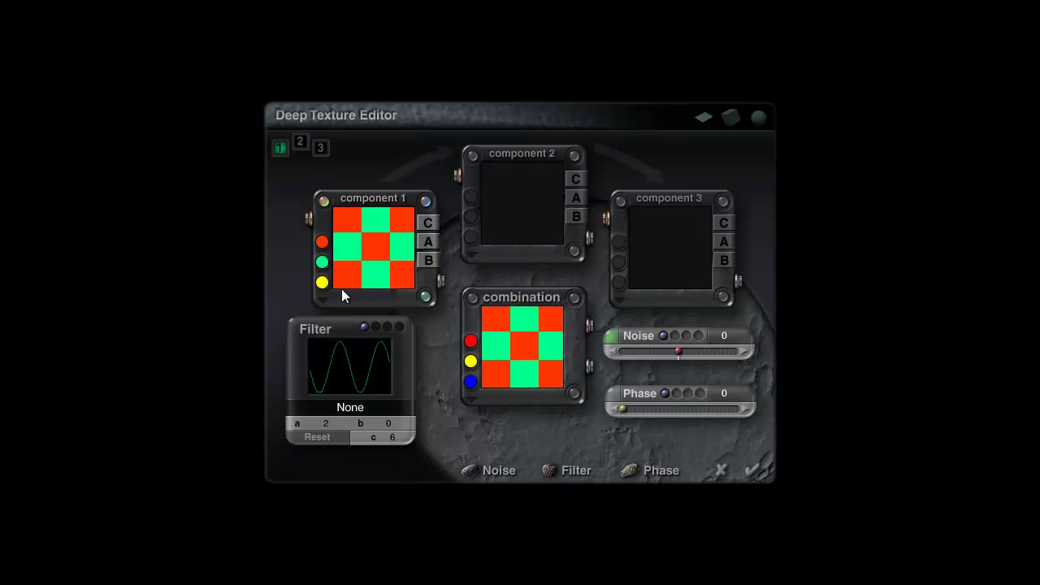
{"action": "left_click_drag", "start_coordinate": [322, 283], "coordinate": [361, 295]}
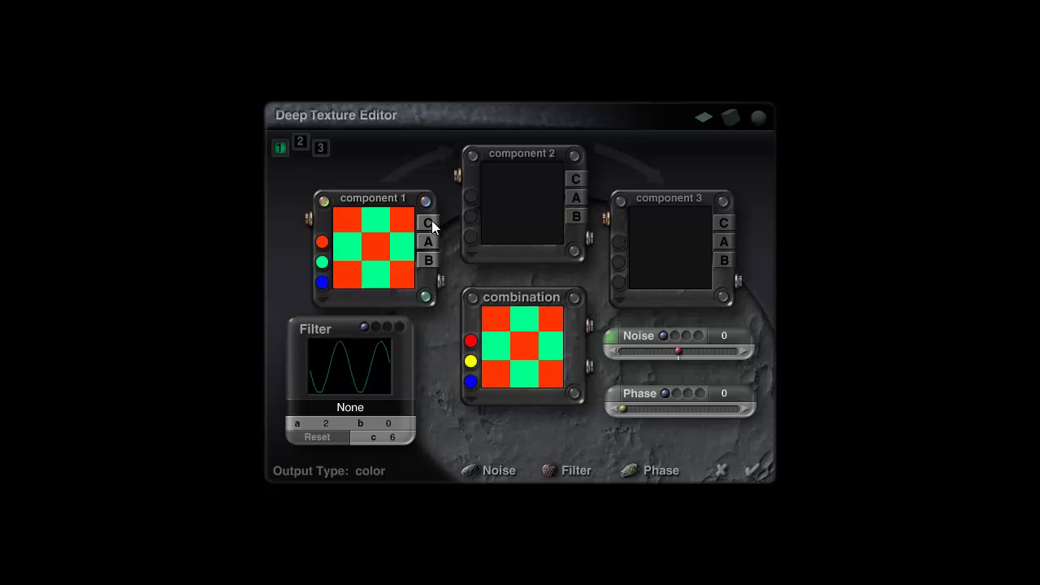
Show component 1's alpha output and set its noise type to Fractal with a frequency of 192 on X, Y and Z
{"action": "left_click", "coordinate": [428, 241]}
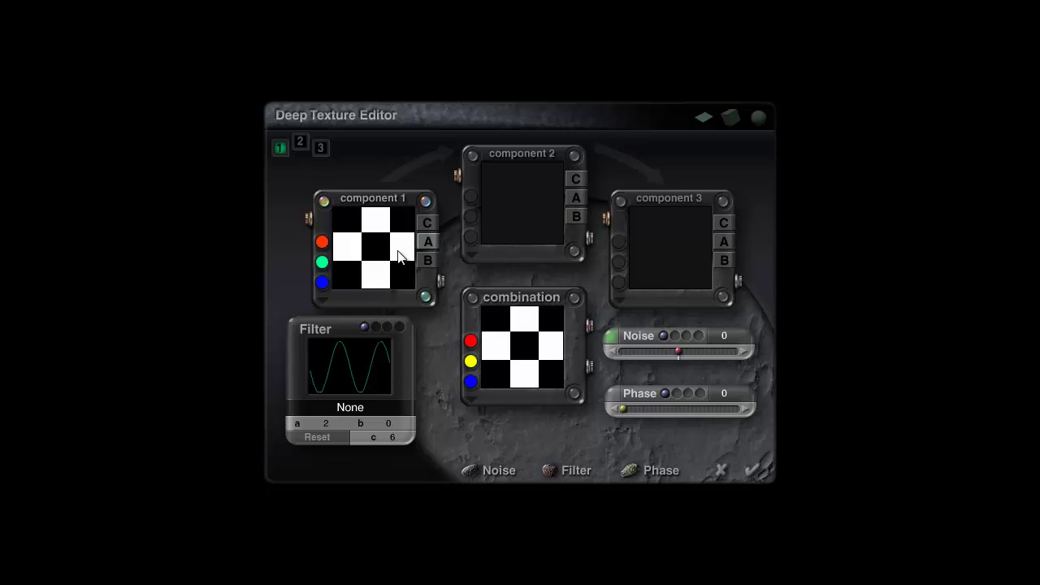
{"action": "left_click", "coordinate": [610, 337]}
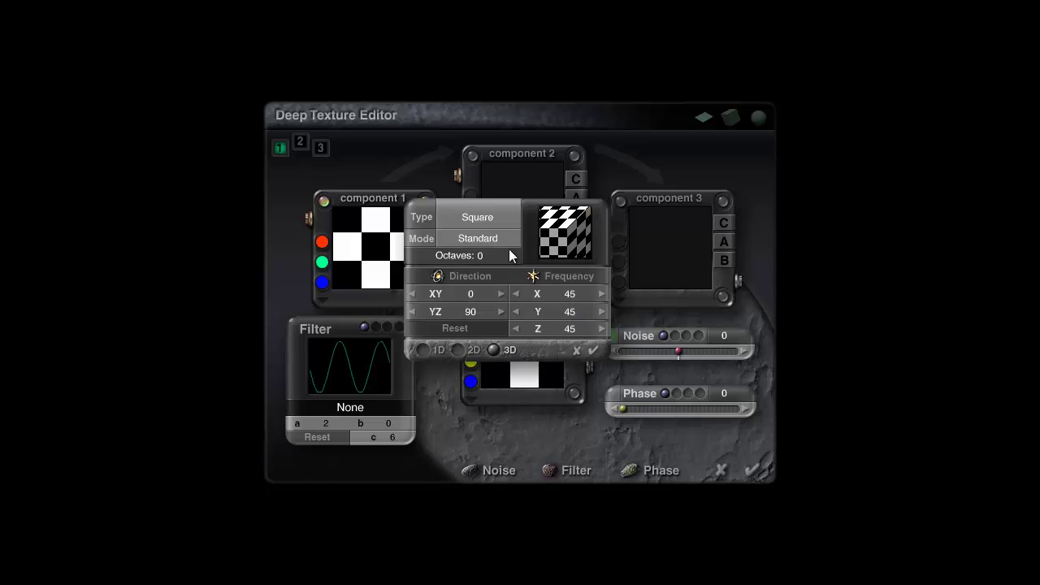
{"action": "left_click", "coordinate": [481, 221]}
{"action": "left_click", "coordinate": [515, 38]}
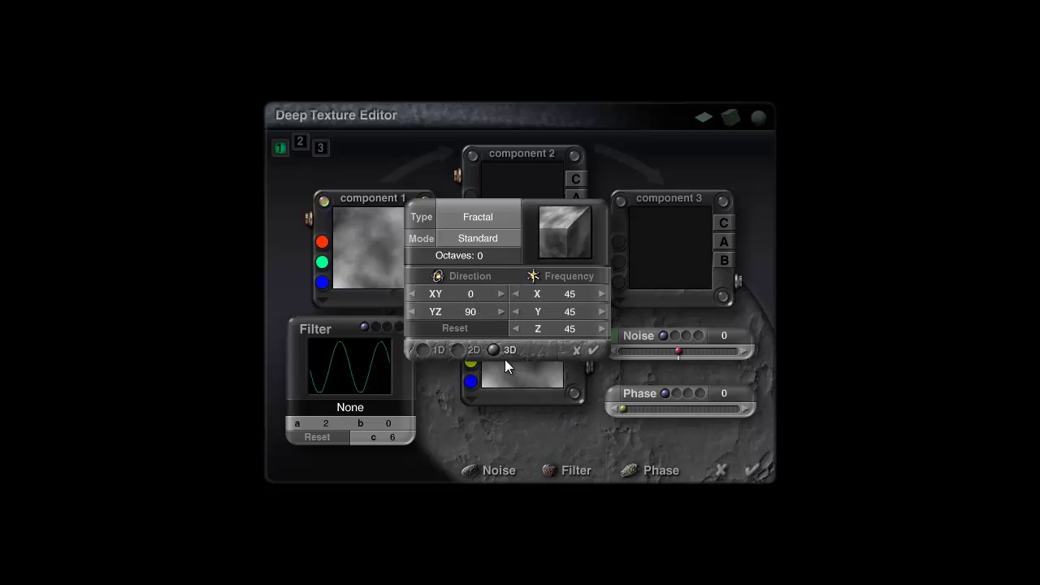
{"action": "left_click_drag", "start_coordinate": [525, 276], "coordinate": [524, 278]}
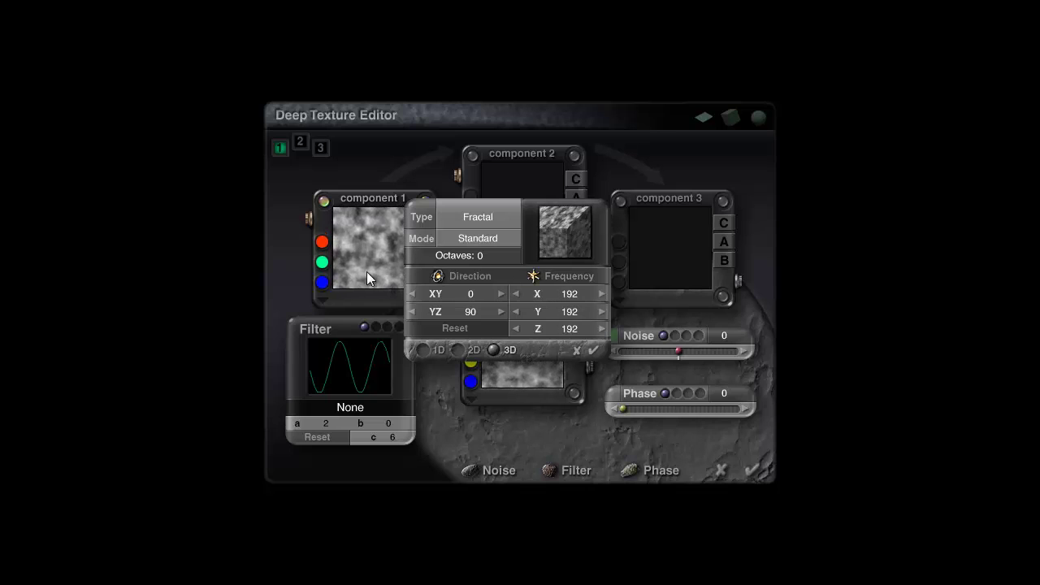
{"action": "left_click", "coordinate": [594, 351]}
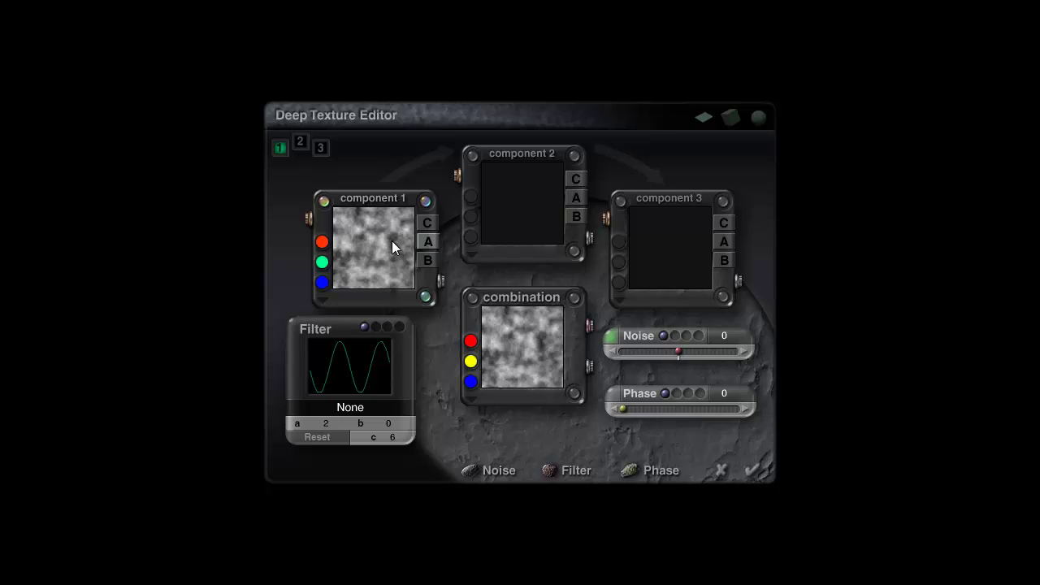
Apply the Smooth Clip aX+b filter to component 1 with a at about 7.97 and b at about -3.43
{"action": "left_click", "coordinate": [364, 408]}
{"action": "left_click", "coordinate": [390, 582]}
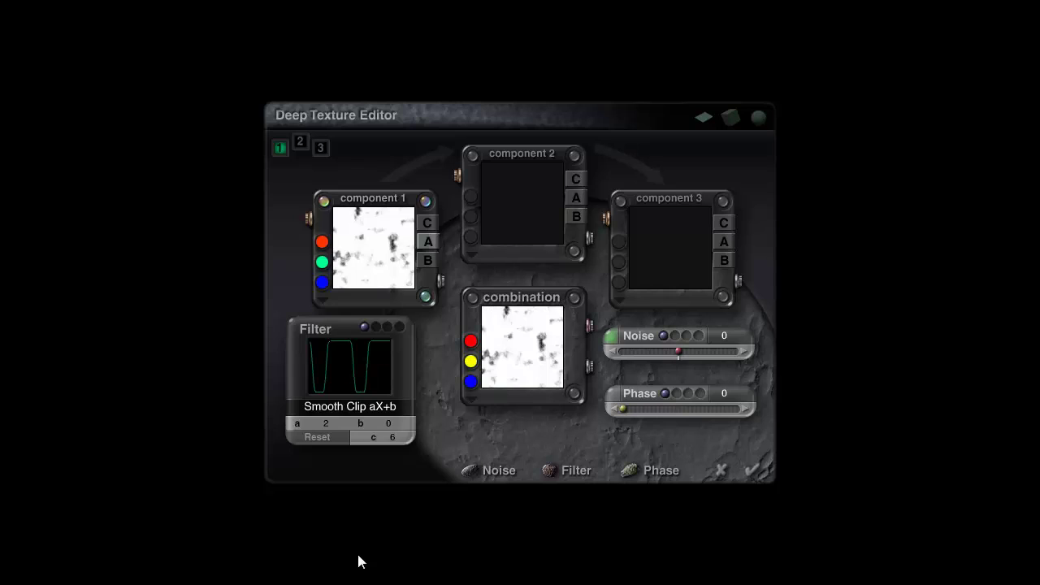
{"action": "left_click_drag", "start_coordinate": [325, 424], "coordinate": [380, 423]}
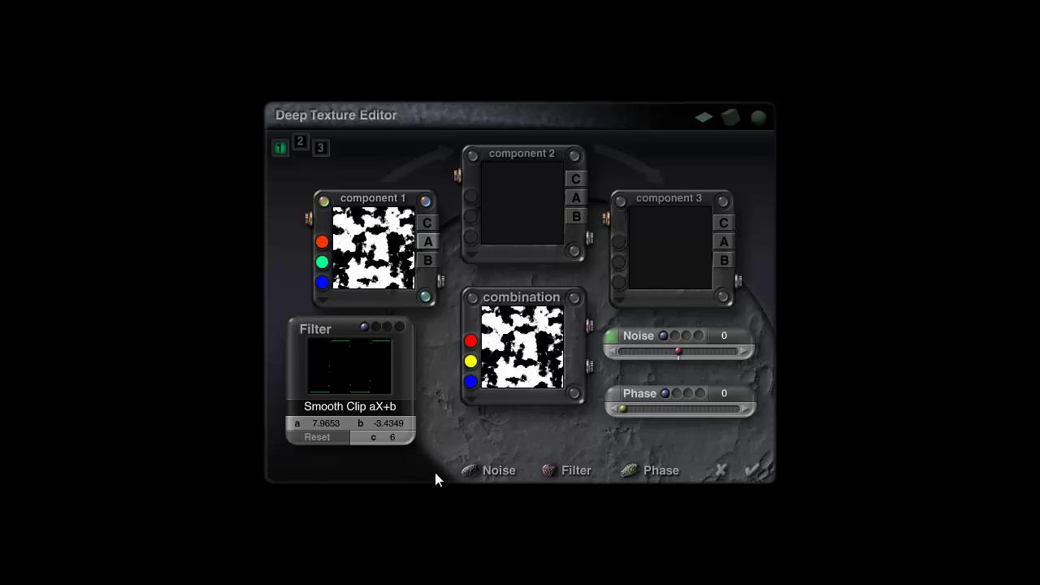
Show component 1's color output, lower filter value b to about -4.16, and set the color mode to Linear Interpol3
{"action": "left_click", "coordinate": [427, 223]}
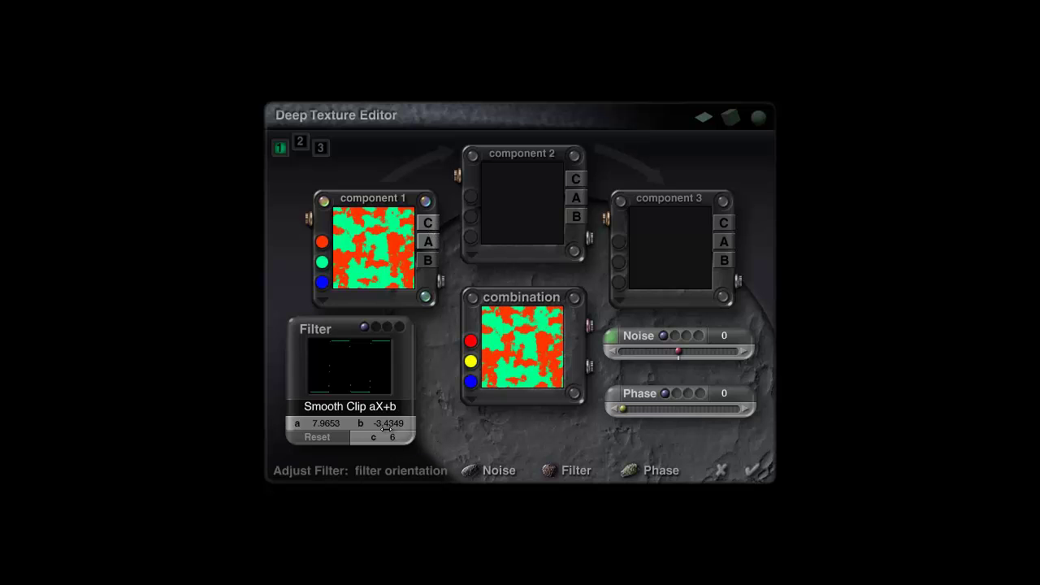
{"action": "left_click_drag", "start_coordinate": [387, 428], "coordinate": [386, 428]}
{"action": "left_click", "coordinate": [324, 299]}
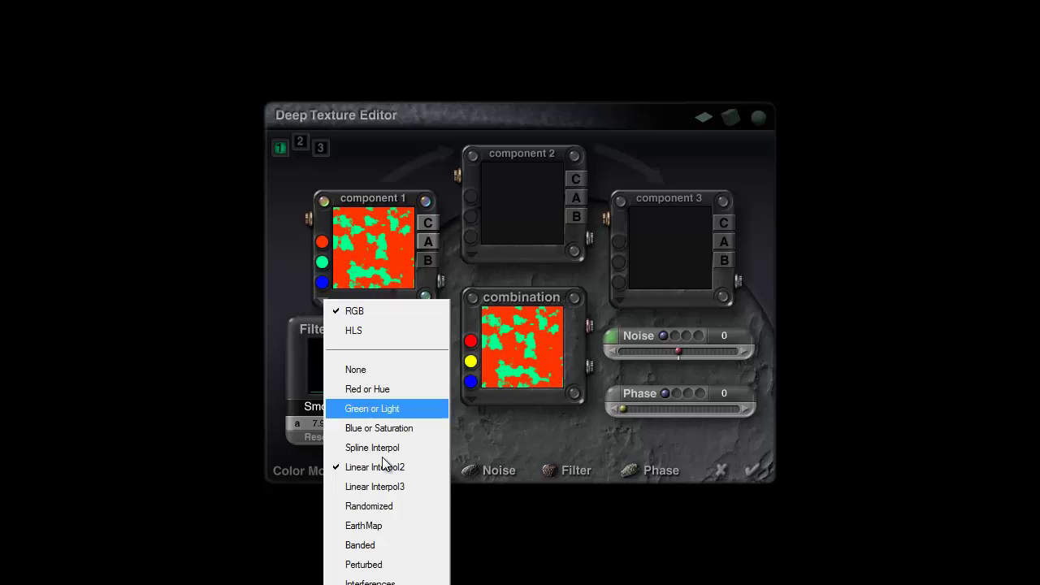
{"action": "left_click", "coordinate": [381, 488]}
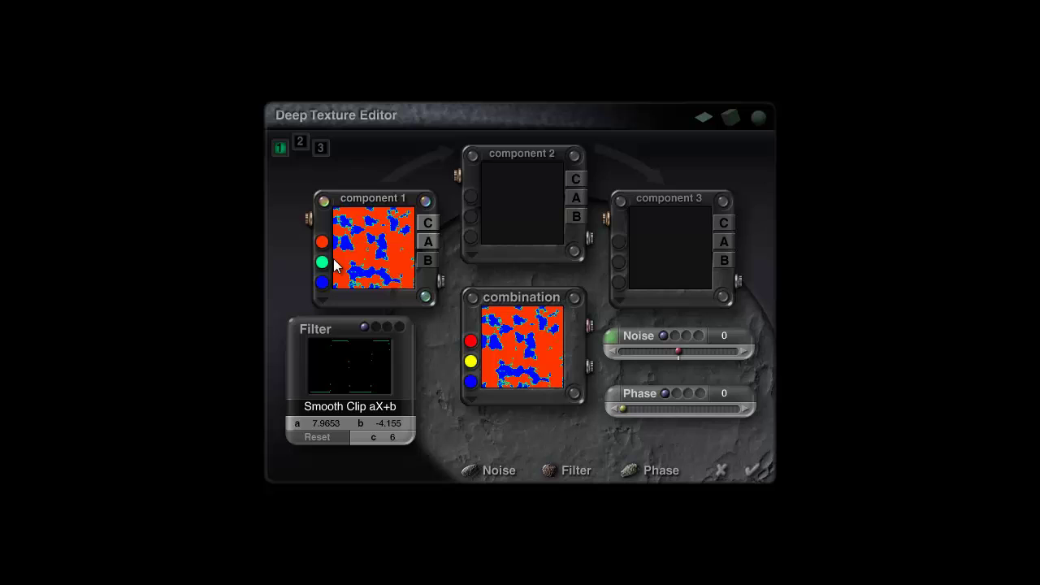
Compare component 1's alpha and color outputs while adjusting filter value b, and settle b at about -3.91
{"action": "left_click_drag", "start_coordinate": [376, 424], "coordinate": [376, 424]}
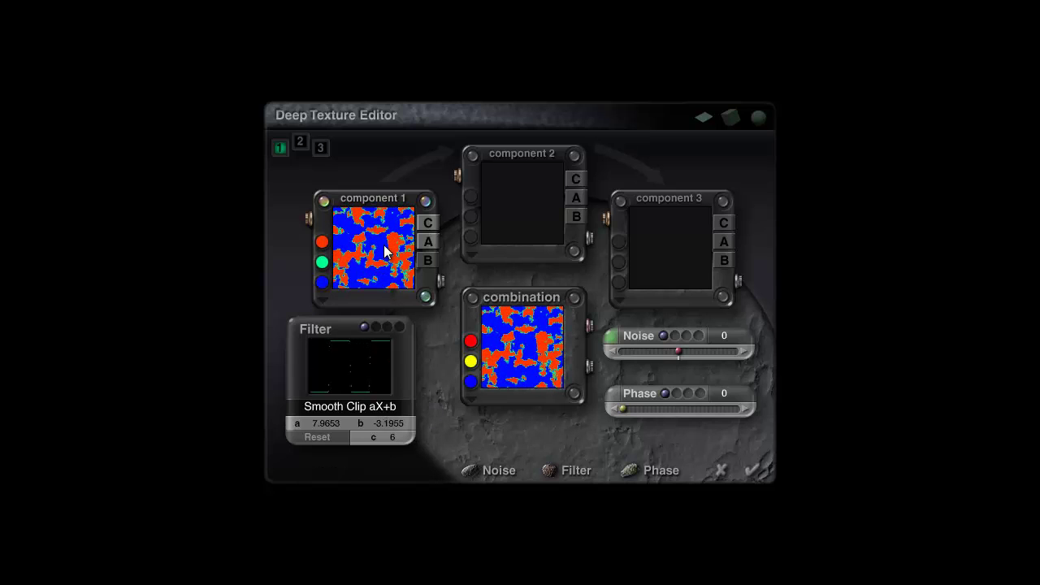
{"action": "left_click", "coordinate": [428, 242]}
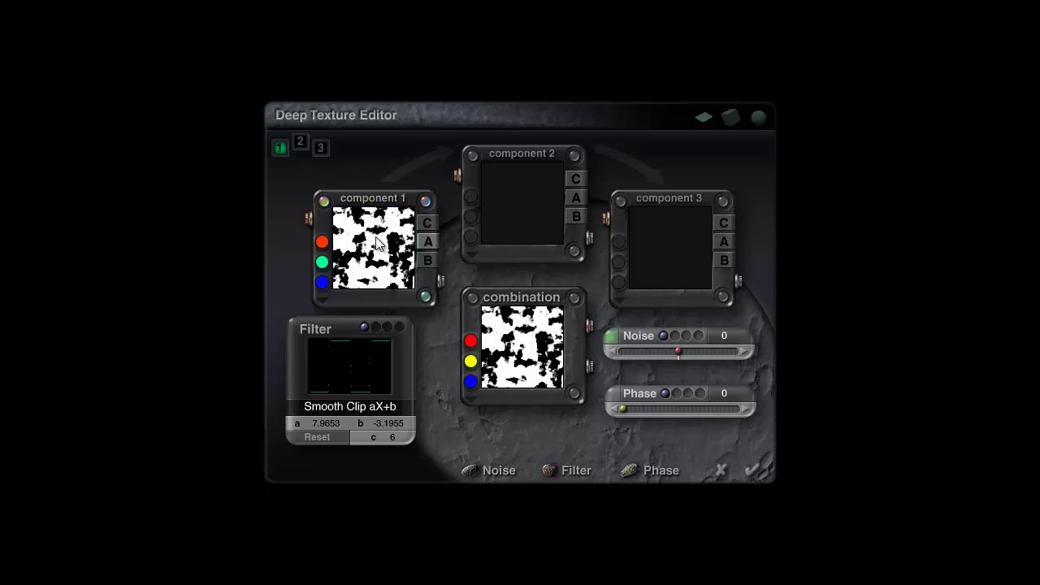
{"action": "left_click", "coordinate": [426, 225]}
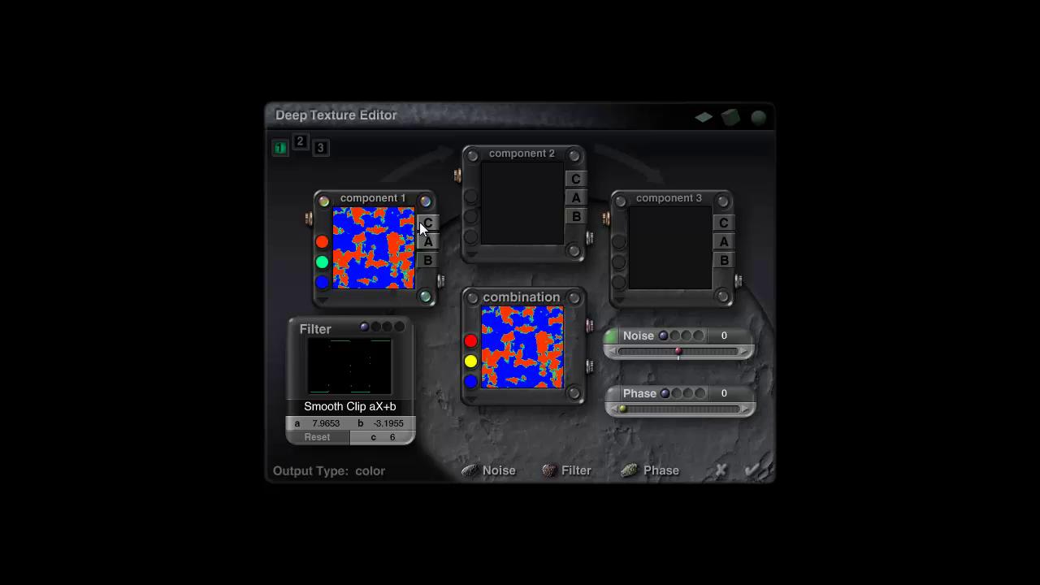
{"action": "left_click_drag", "start_coordinate": [379, 423], "coordinate": [379, 423]}
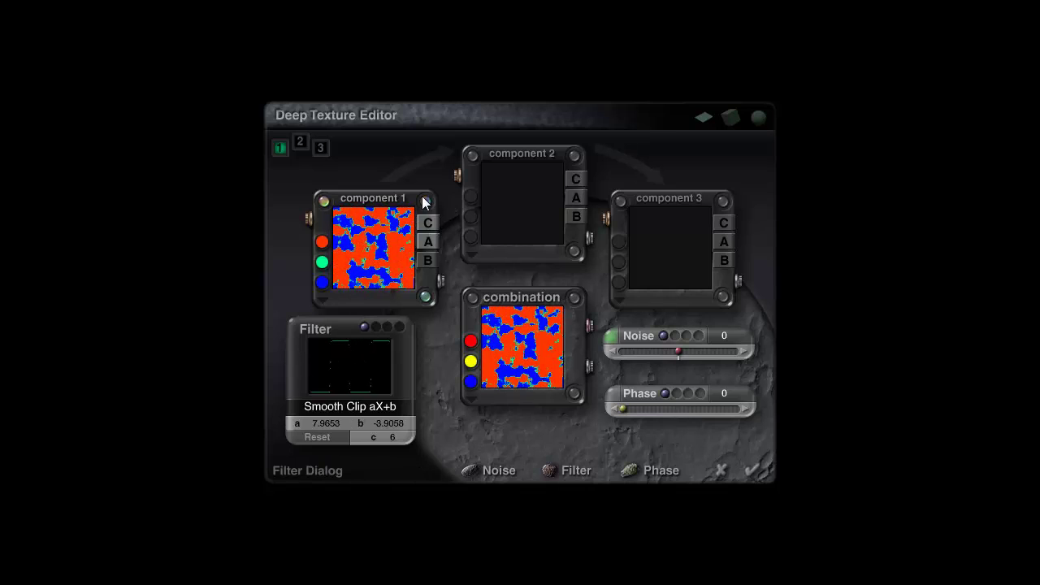
Apply the Smooth Clip aX+b filter to the combination and, with component 1's alpha output shown, set a to about 6.09 and b to about -1.54
{"action": "left_click", "coordinate": [469, 303]}
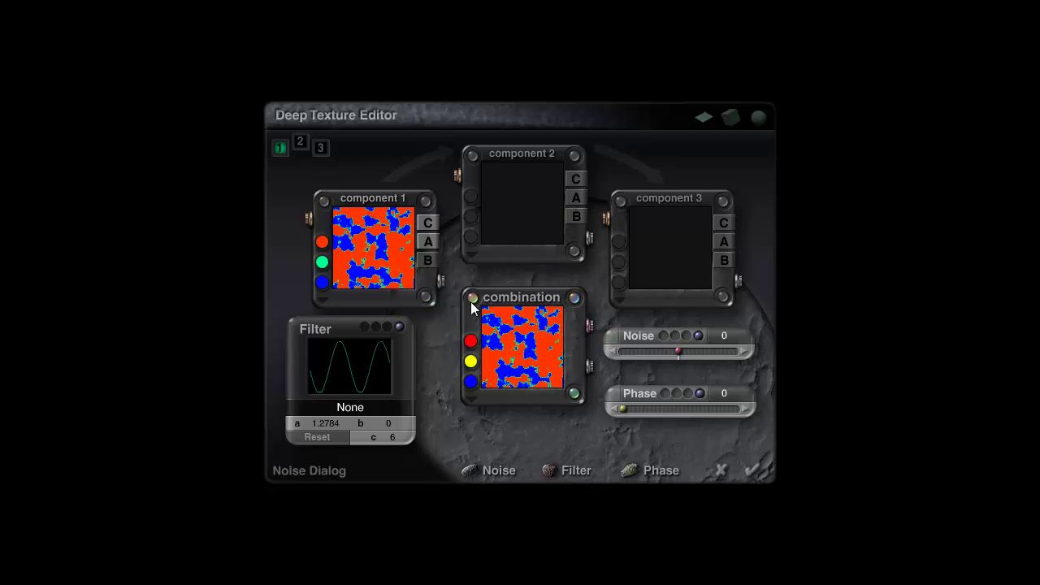
{"action": "left_click", "coordinate": [354, 407]}
{"action": "left_click", "coordinate": [407, 583]}
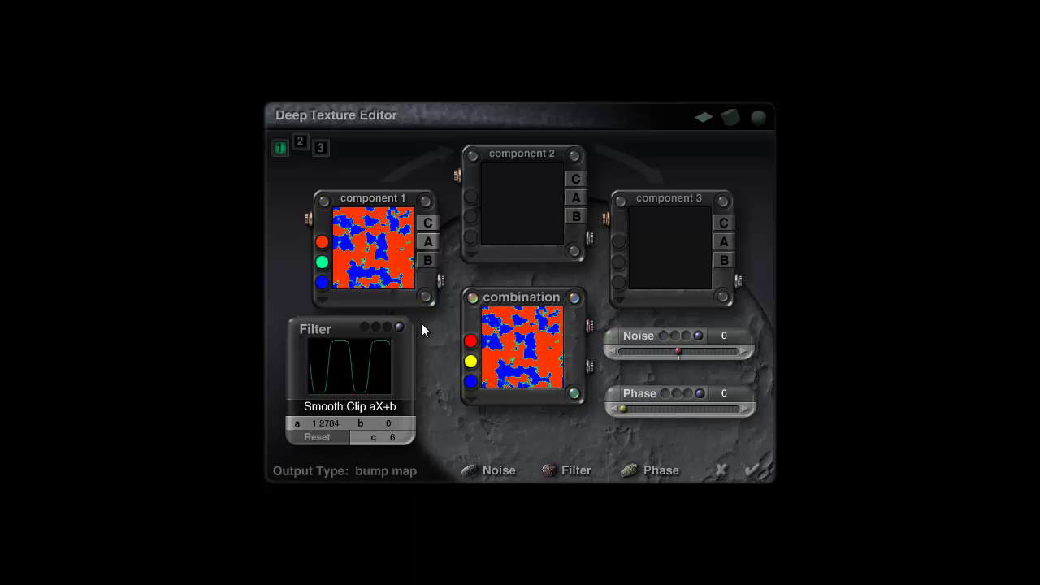
{"action": "left_click_drag", "start_coordinate": [336, 423], "coordinate": [358, 422]}
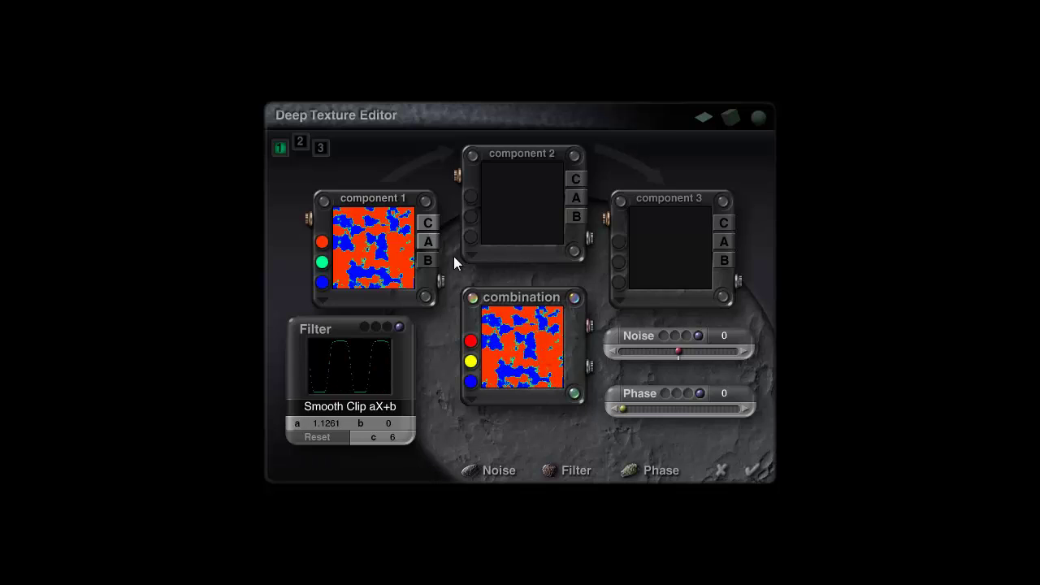
{"action": "left_click", "coordinate": [429, 241]}
{"action": "left_click_drag", "start_coordinate": [326, 424], "coordinate": [399, 422]}
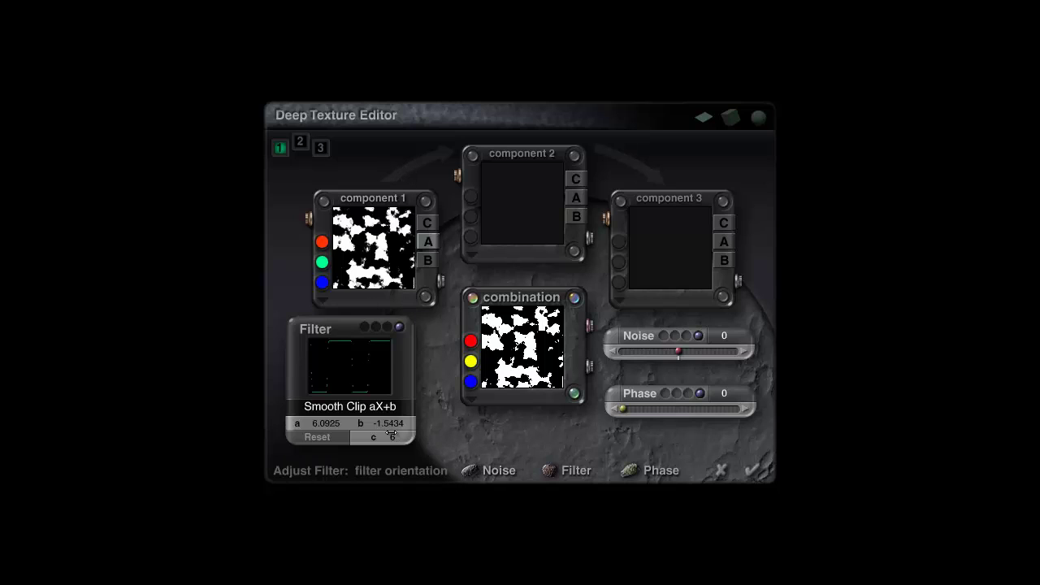
Reset the combination's Smooth Clip filter values and raise a to about 2.40
{"action": "left_click", "coordinate": [320, 436]}
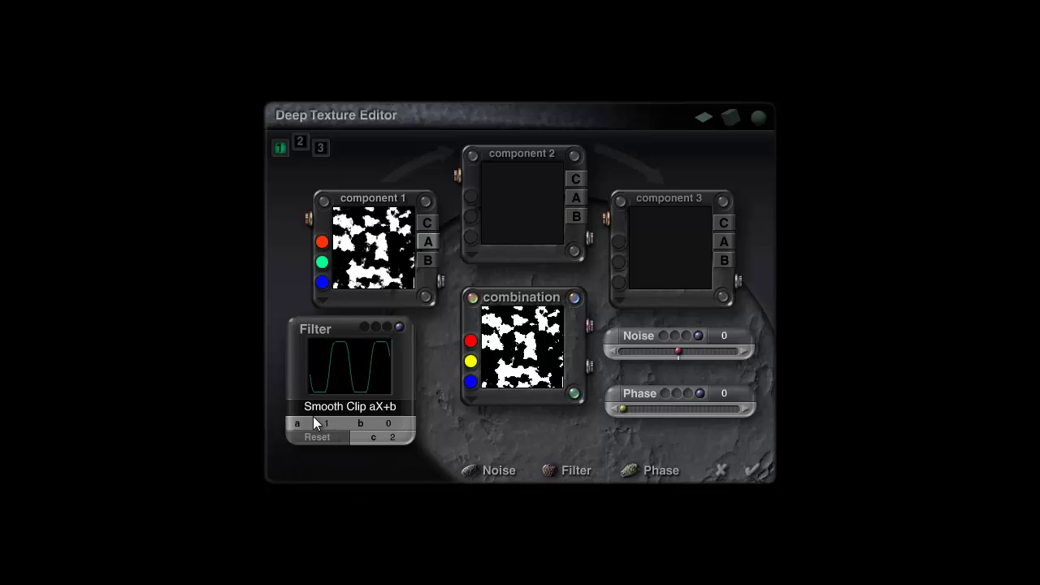
{"action": "left_click_drag", "start_coordinate": [324, 423], "coordinate": [326, 423]}
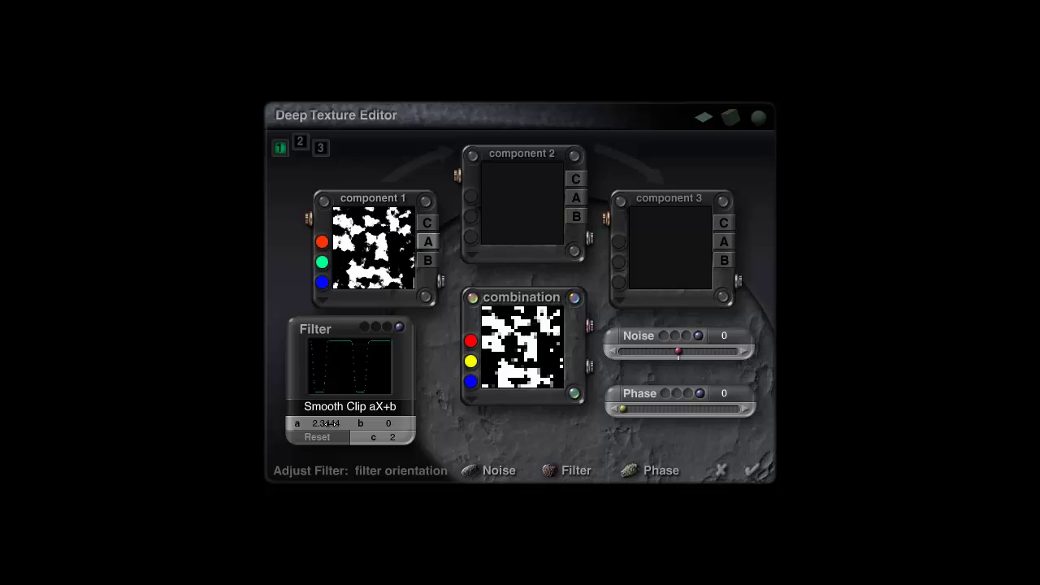
{"action": "left_click_drag", "start_coordinate": [329, 423], "coordinate": [326, 423]}
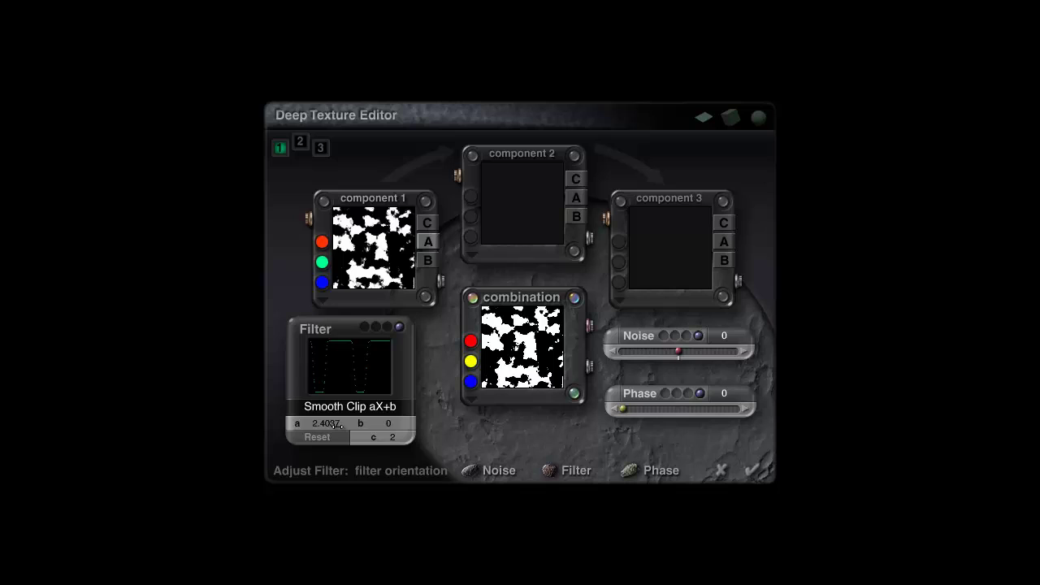
Reset component 1's Smooth Clip filter with its alpha output shown, and set a to about 4.62 and b to about -2.34
{"action": "left_click", "coordinate": [429, 224]}
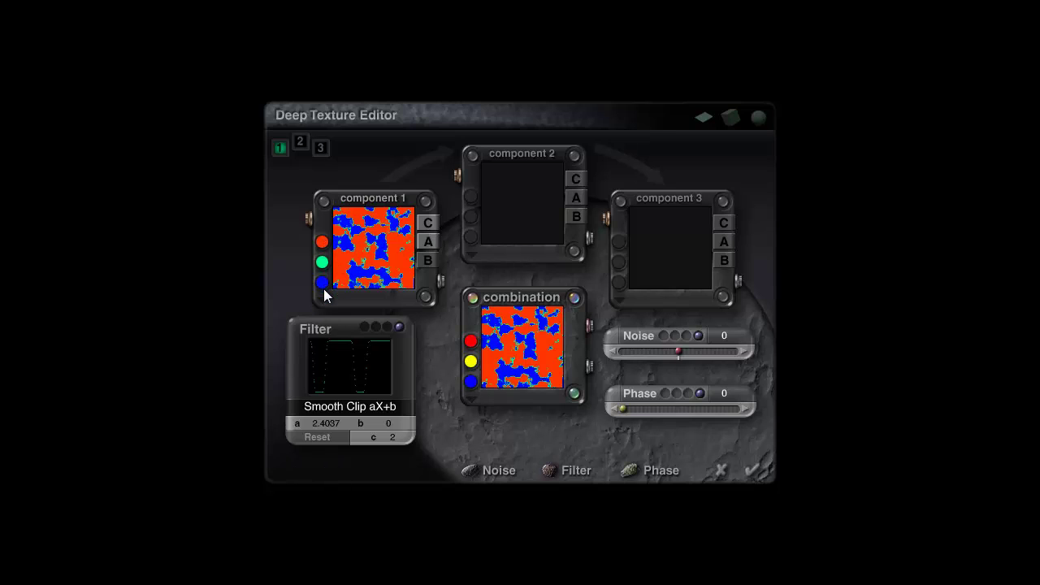
{"action": "left_click", "coordinate": [425, 205]}
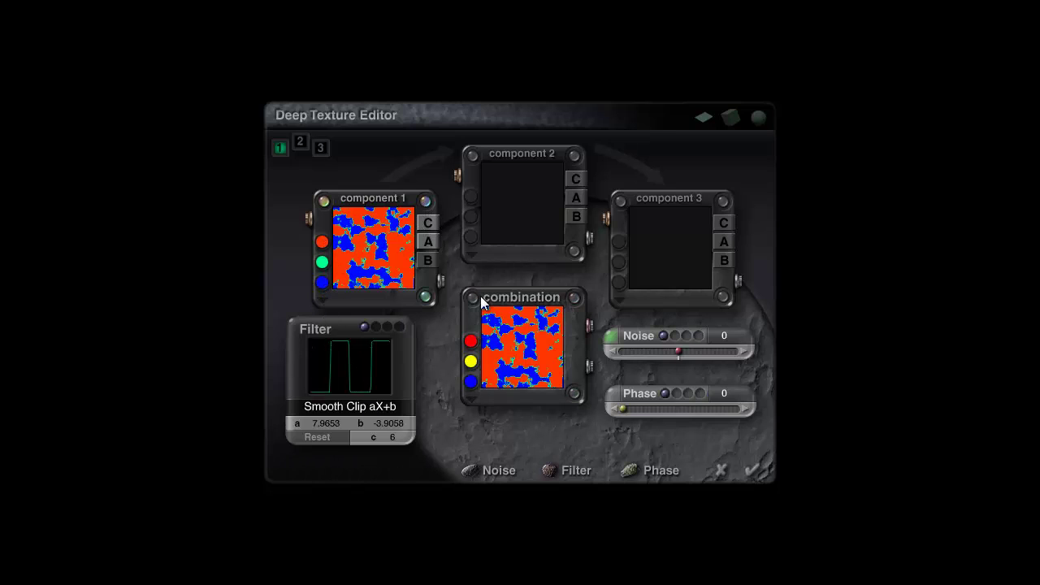
{"action": "left_click", "coordinate": [428, 242]}
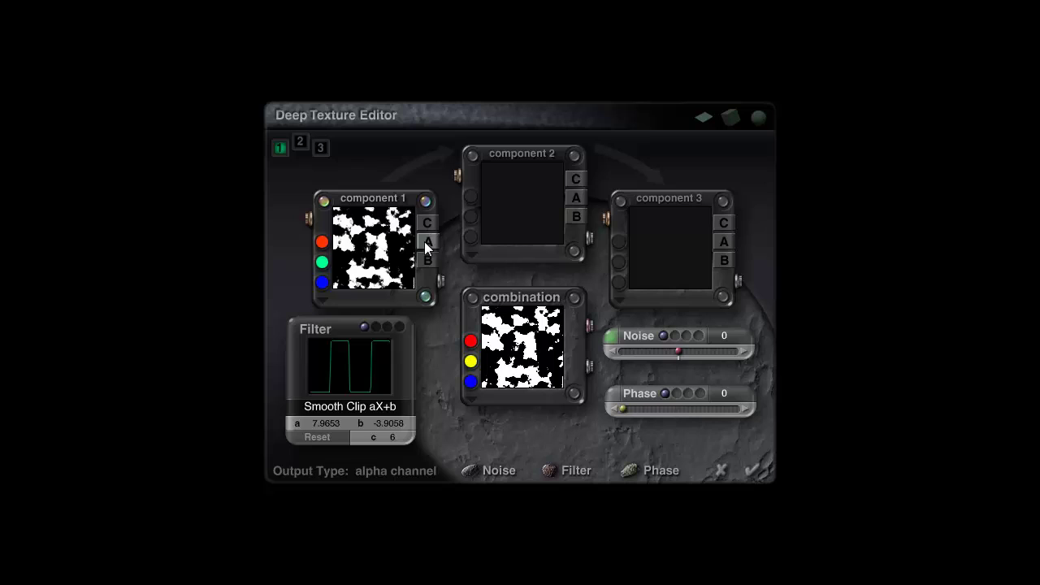
{"action": "left_click", "coordinate": [326, 437]}
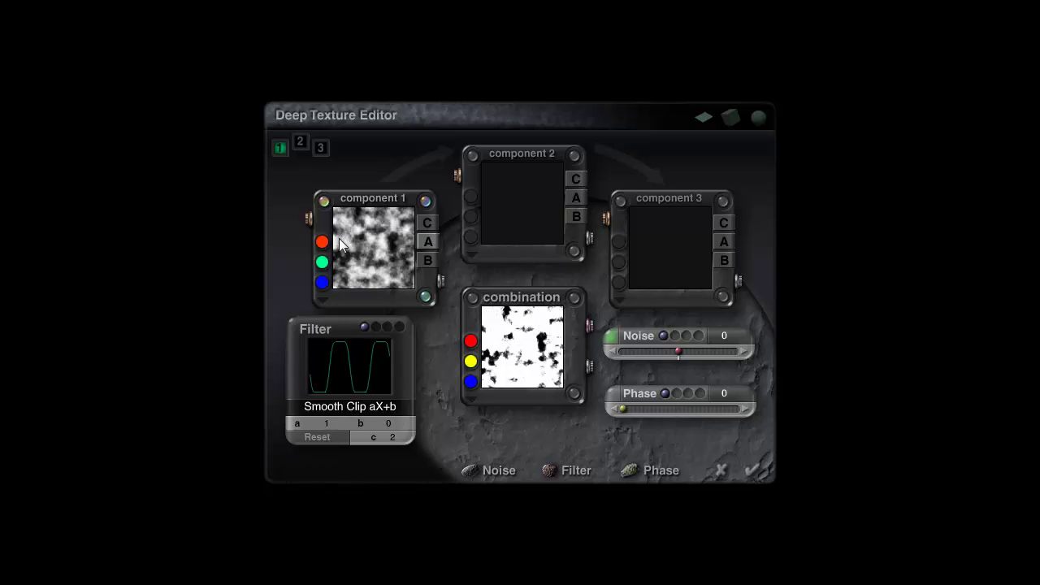
{"action": "left_click_drag", "start_coordinate": [351, 422], "coordinate": [481, 352]}
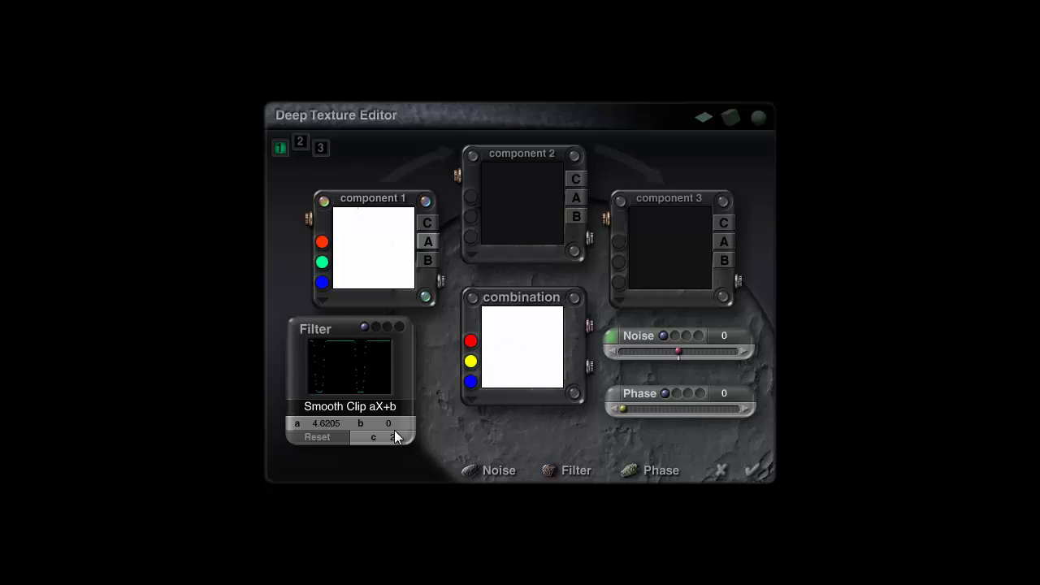
{"action": "left_click_drag", "start_coordinate": [398, 430], "coordinate": [366, 423]}
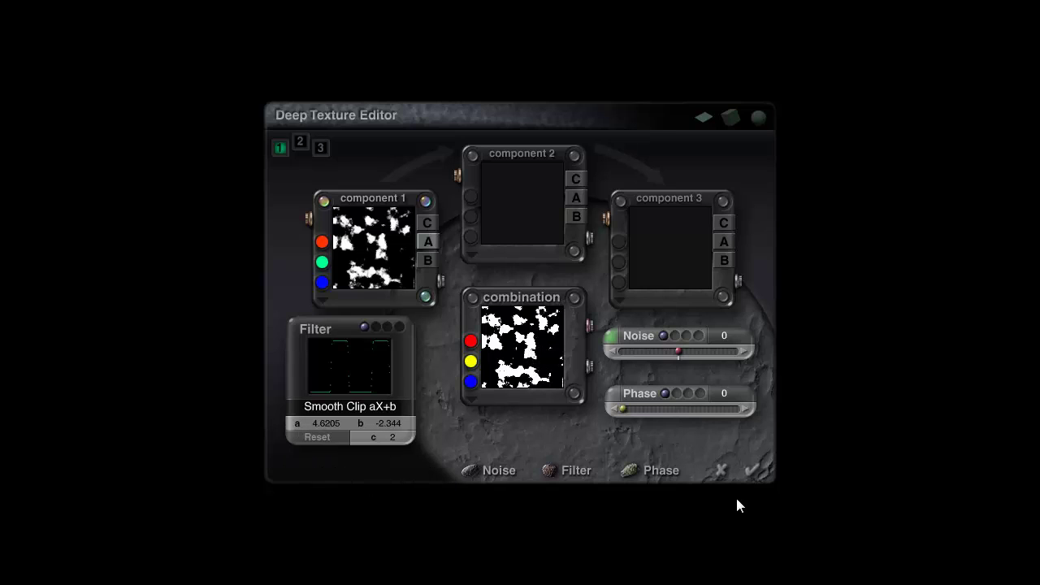
Accept the texture and material changes and render the scene to check the clouds
{"action": "left_click", "coordinate": [753, 473]}
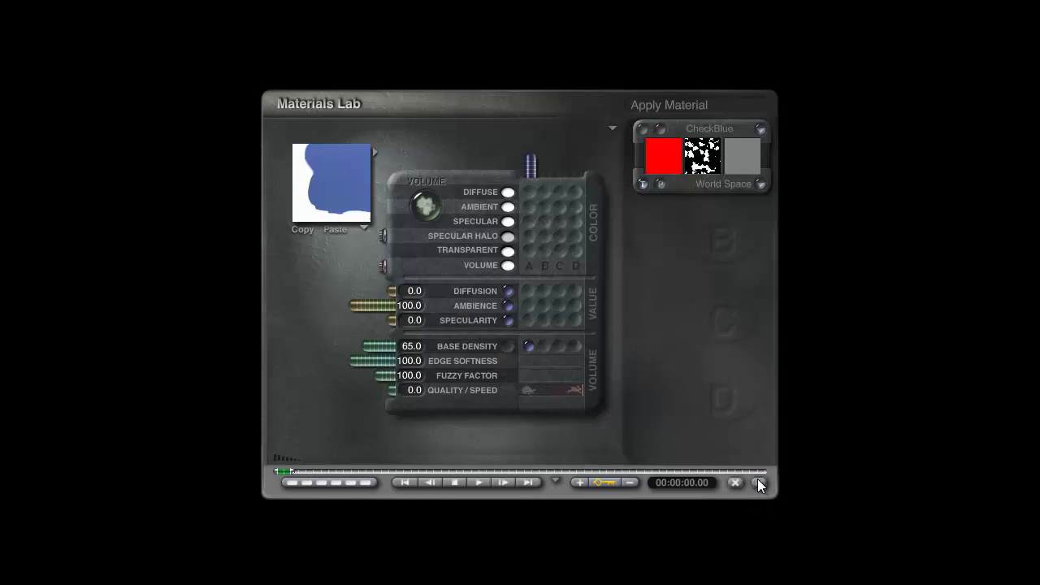
{"action": "left_click", "coordinate": [759, 490]}
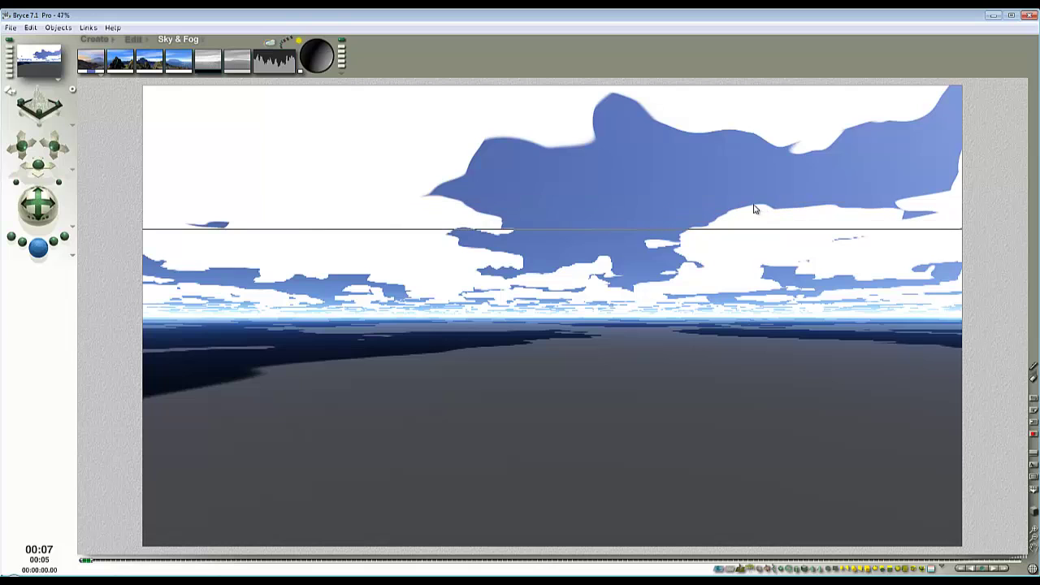
{"action": "left_click", "coordinate": [635, 181]}
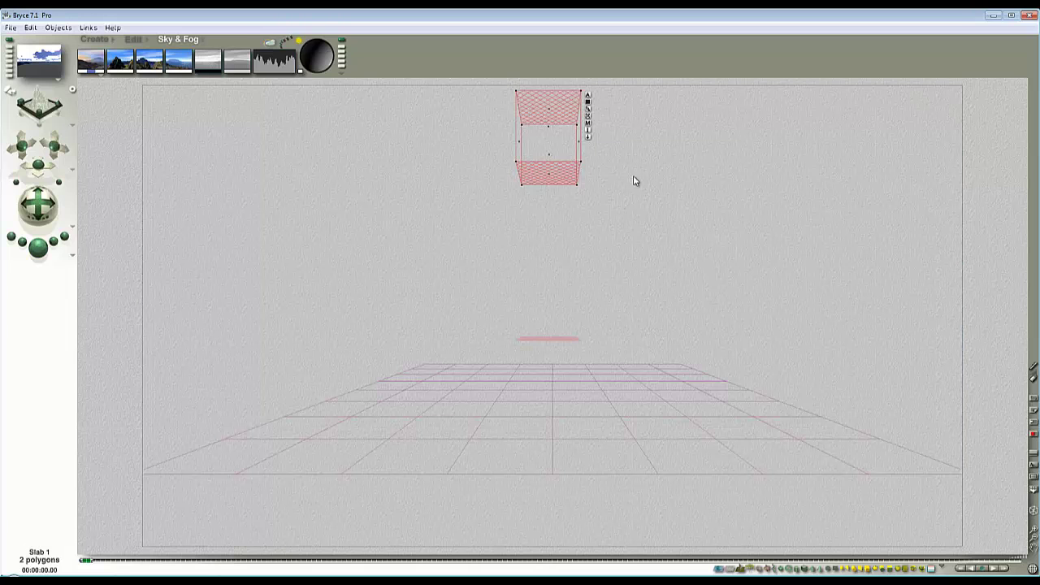
Reopen the slab material's texture and set component 1's phase noise to 3D Fractal with 0 octaves and a frequency of 2085 on all axes
{"action": "left_click", "coordinate": [588, 122]}
{"action": "left_click", "coordinate": [617, 185]}
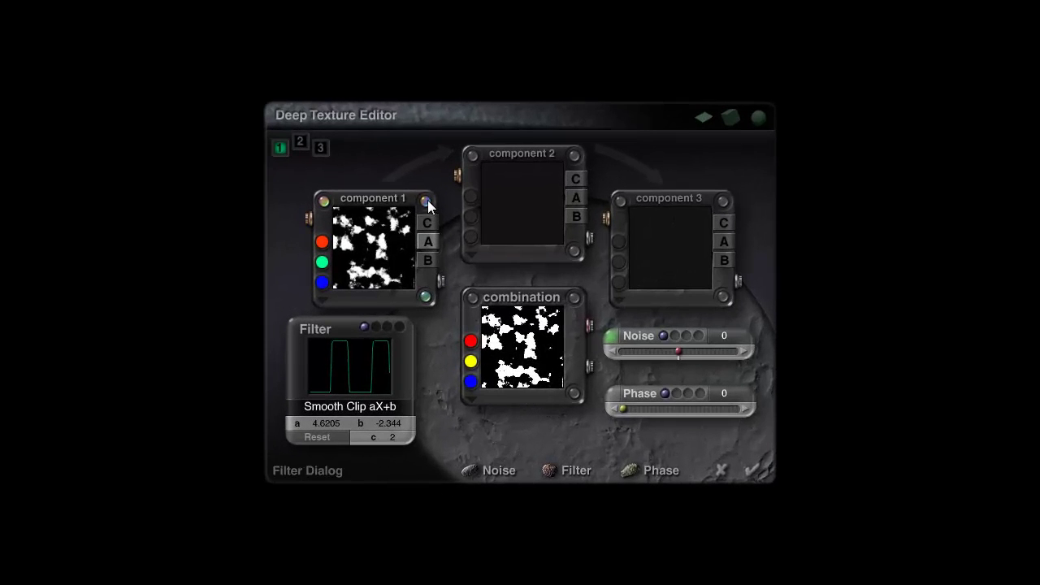
{"action": "left_click", "coordinate": [613, 395]}
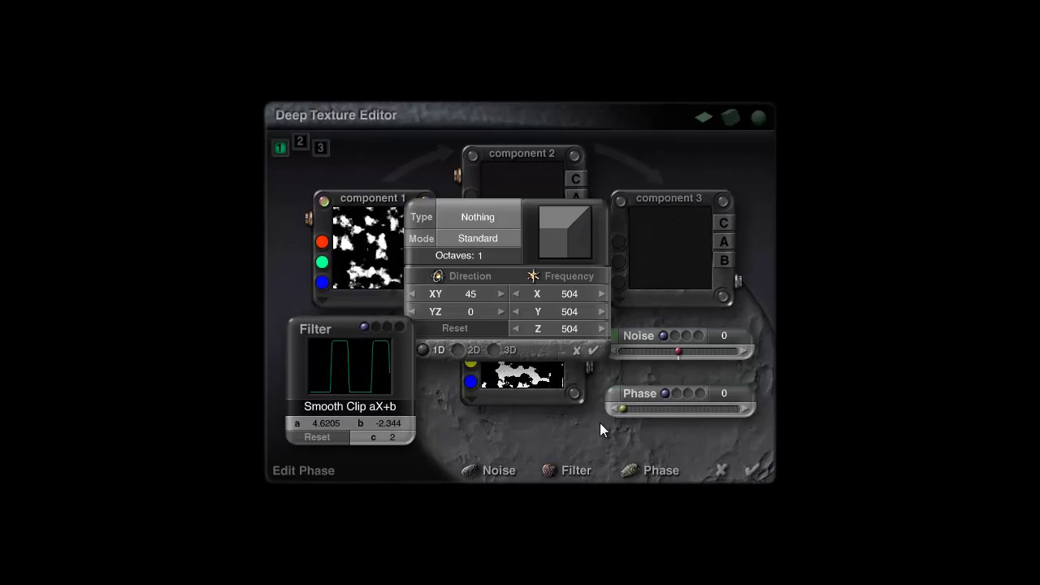
{"action": "left_click", "coordinate": [484, 217]}
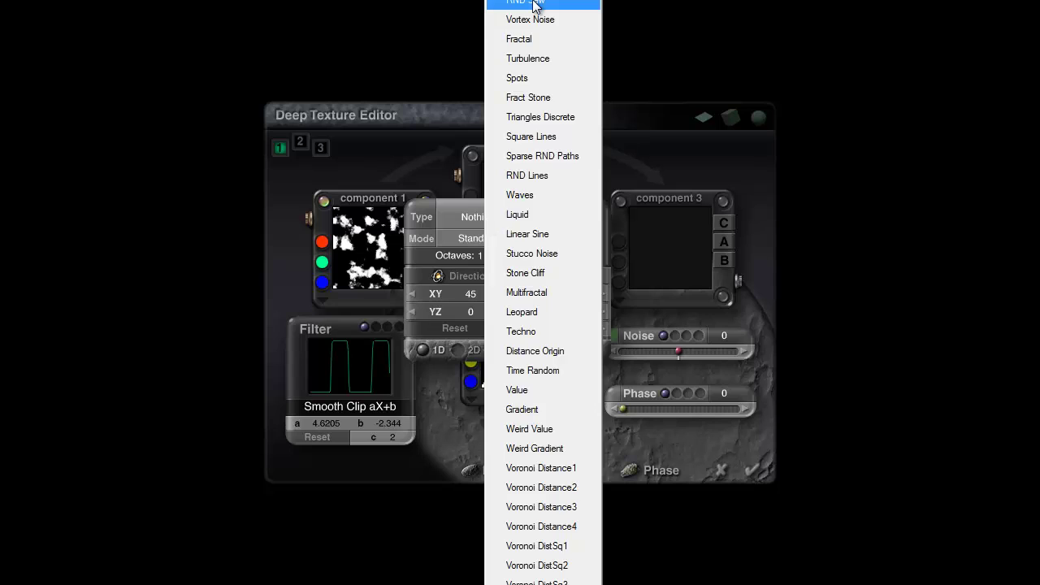
{"action": "left_click", "coordinate": [529, 42]}
{"action": "left_click_drag", "start_coordinate": [476, 258], "coordinate": [468, 258]}
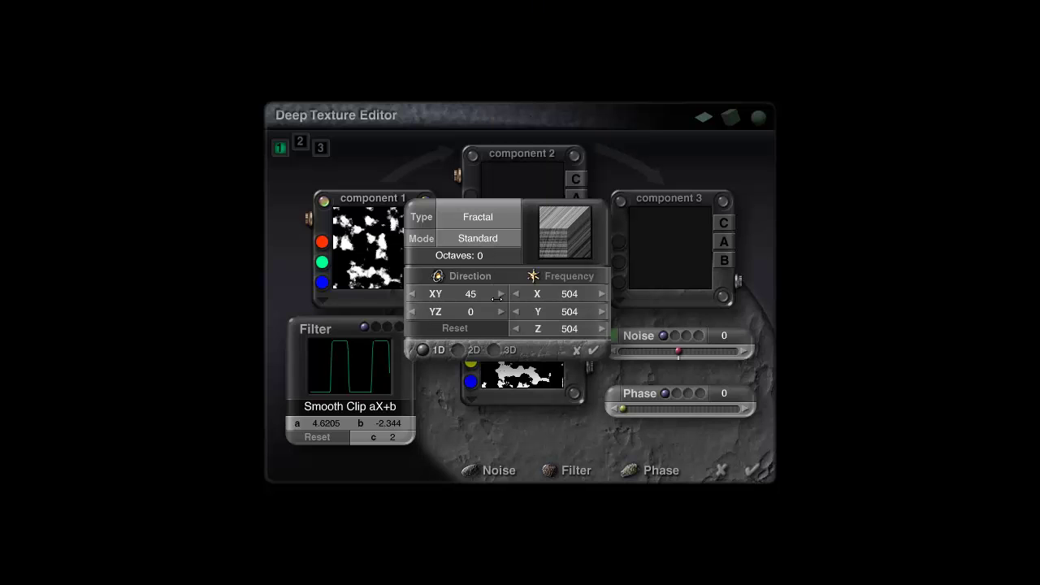
{"action": "left_click", "coordinate": [495, 351]}
{"action": "left_click_drag", "start_coordinate": [531, 276], "coordinate": [525, 276]}
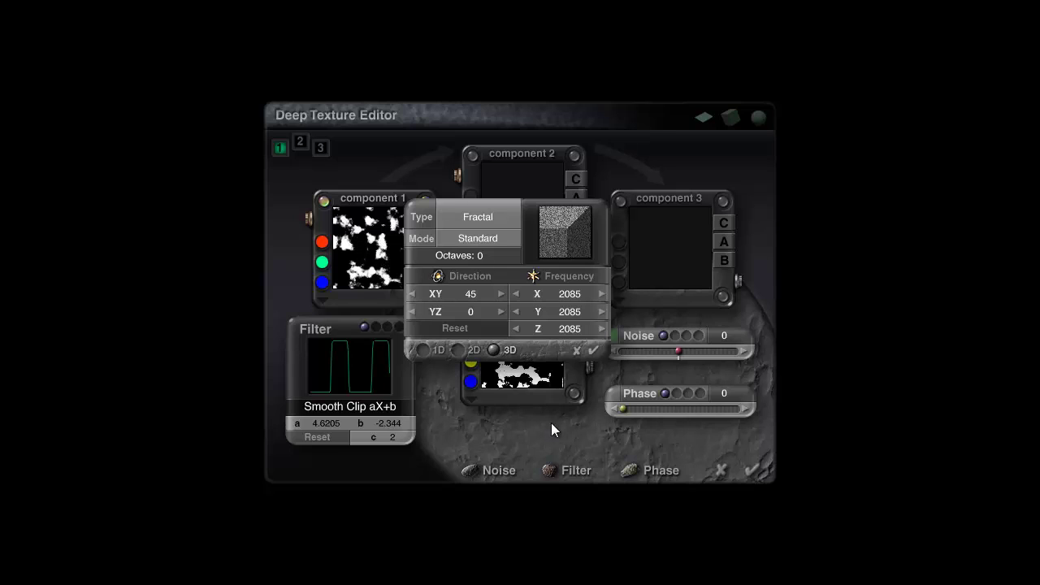
{"action": "left_click", "coordinate": [592, 351]}
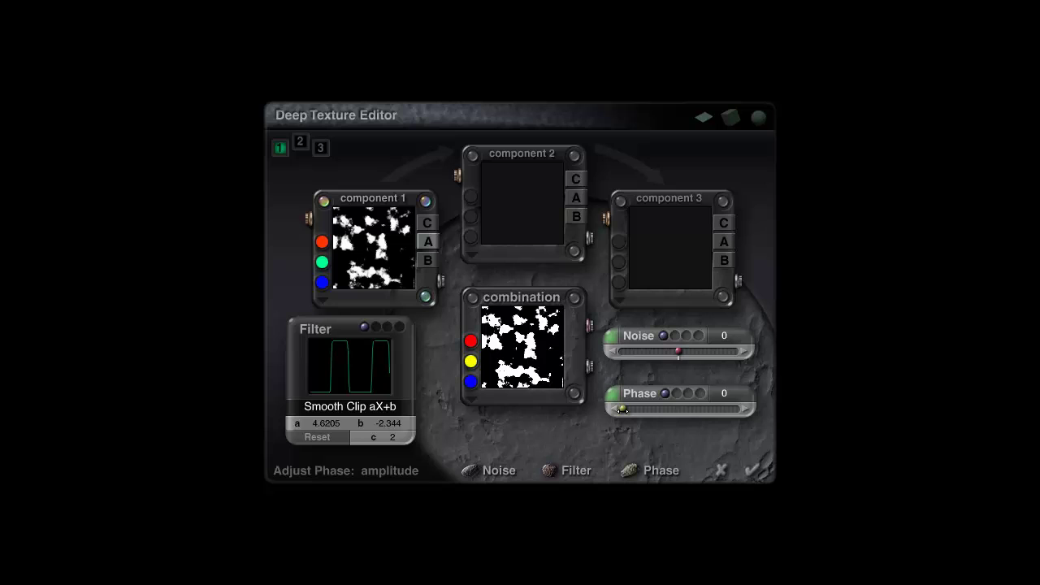
Test component 1's phase amplitude up to about 843, and bring it back to a small value raised in single increments
{"action": "left_click_drag", "start_coordinate": [623, 409], "coordinate": [624, 409]}
{"action": "left_click", "coordinate": [744, 408]}
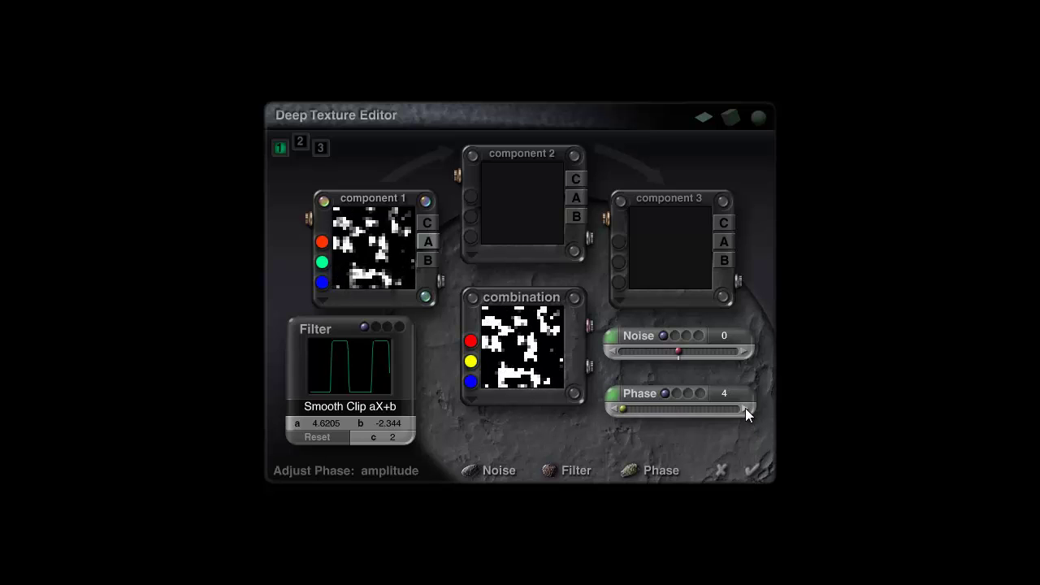
{"action": "left_click", "coordinate": [610, 408]}
{"action": "left_click_drag", "start_coordinate": [610, 408], "coordinate": [764, 408]}
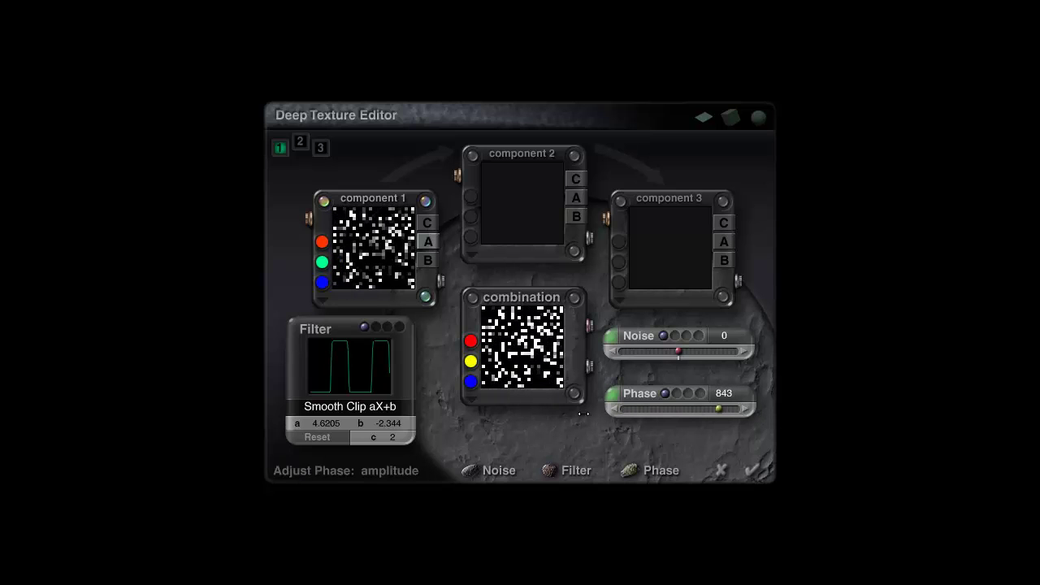
{"action": "right_click", "coordinate": [726, 413]}
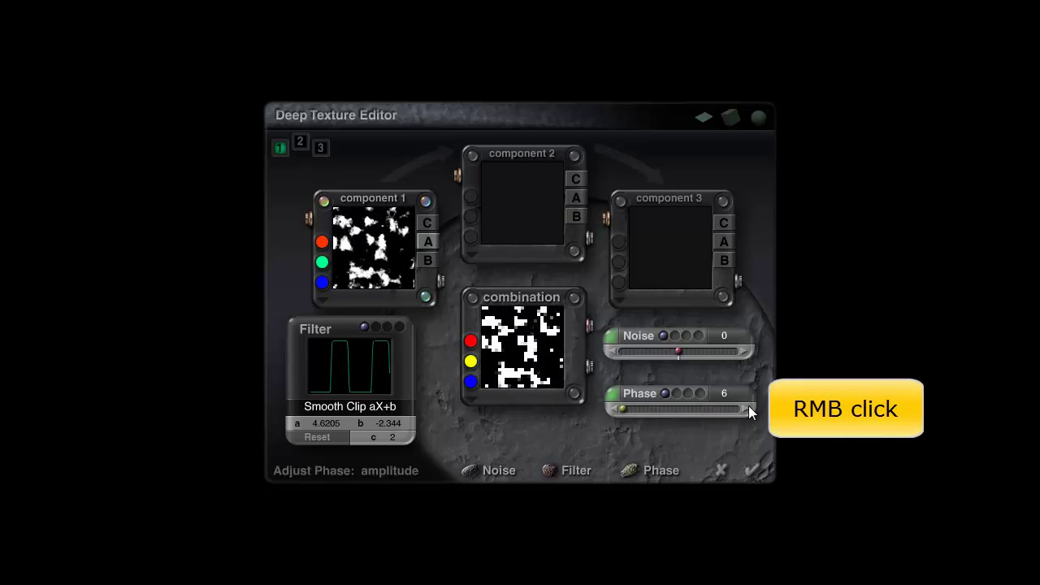
{"action": "right_click", "coordinate": [749, 407]}
{"action": "right_click", "coordinate": [749, 407]}
{"action": "right_click", "coordinate": [749, 407]}
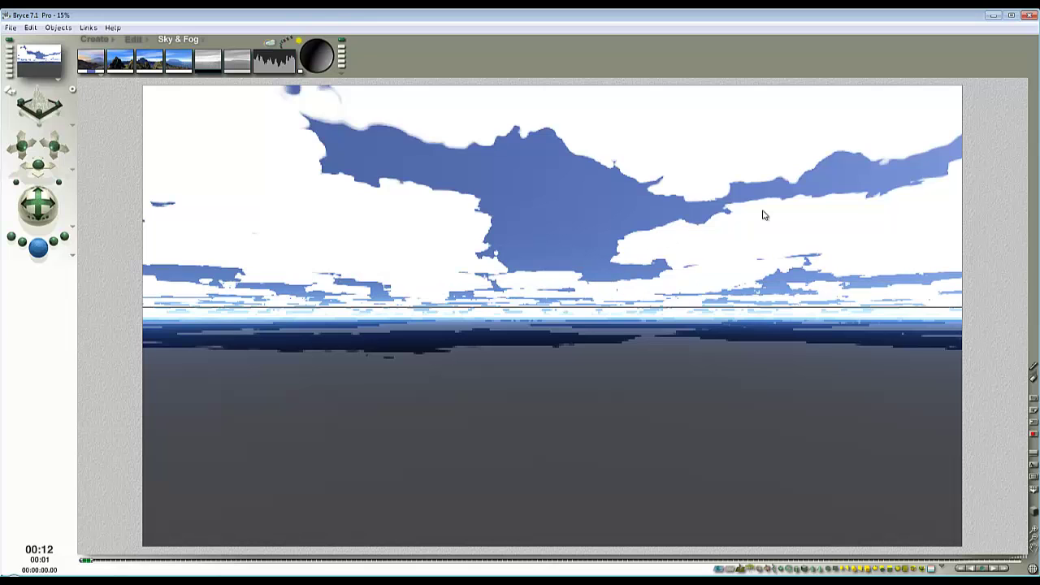
Return from the finished render to the wireframe and reopen the cloud slab's material texture in the Deep Texture Editor
{"action": "left_click", "coordinate": [571, 228]}
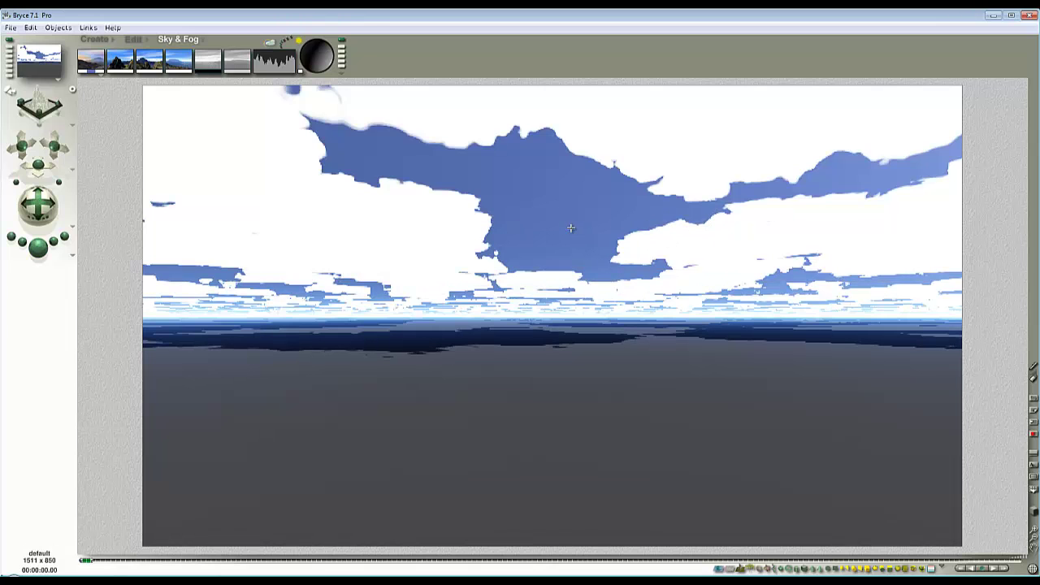
{"action": "key", "text": "Escape"}
{"action": "left_click", "coordinate": [589, 127]}
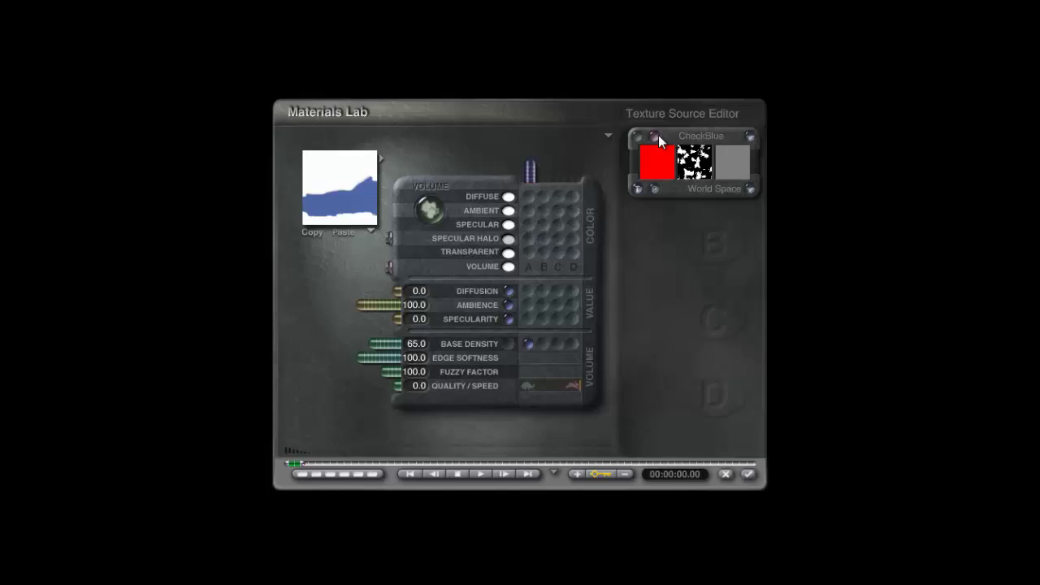
{"action": "left_click", "coordinate": [657, 136]}
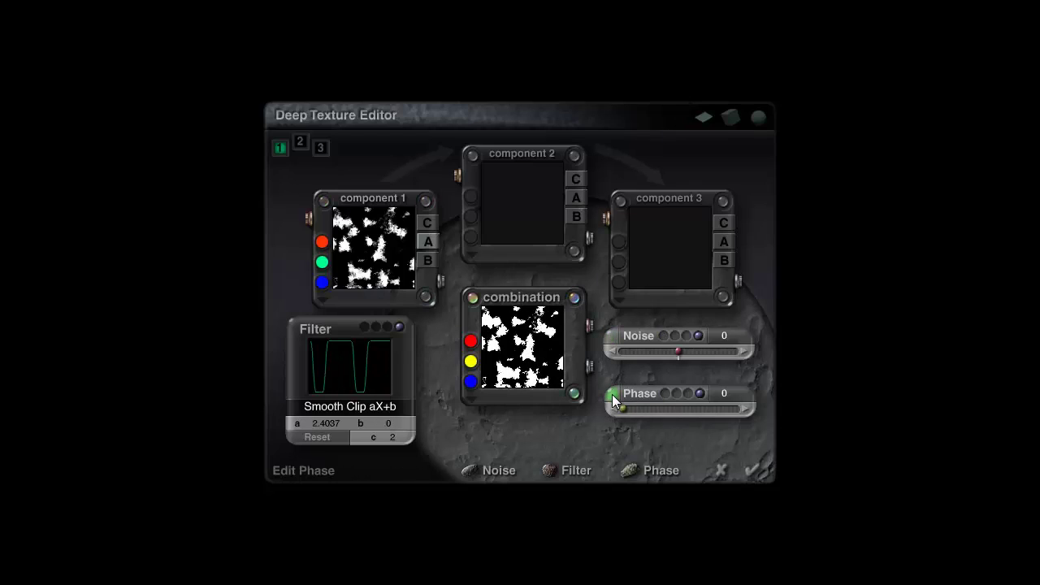
Set the combination's phase noise to 3D Fractal with 0 octaves and adjust its frequency on all axes together
{"action": "left_click", "coordinate": [614, 395]}
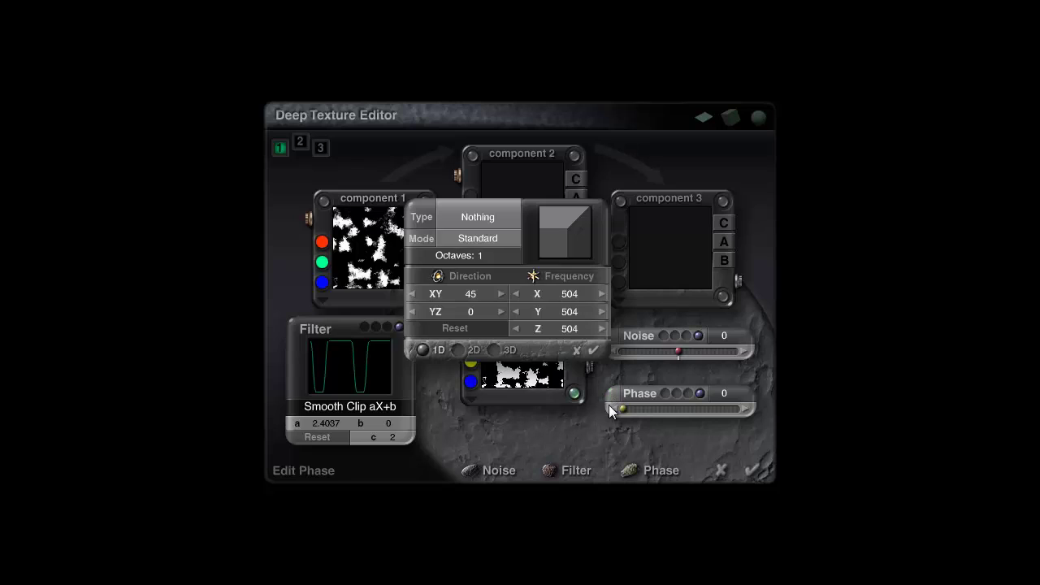
{"action": "left_click", "coordinate": [487, 221]}
{"action": "left_click", "coordinate": [523, 39]}
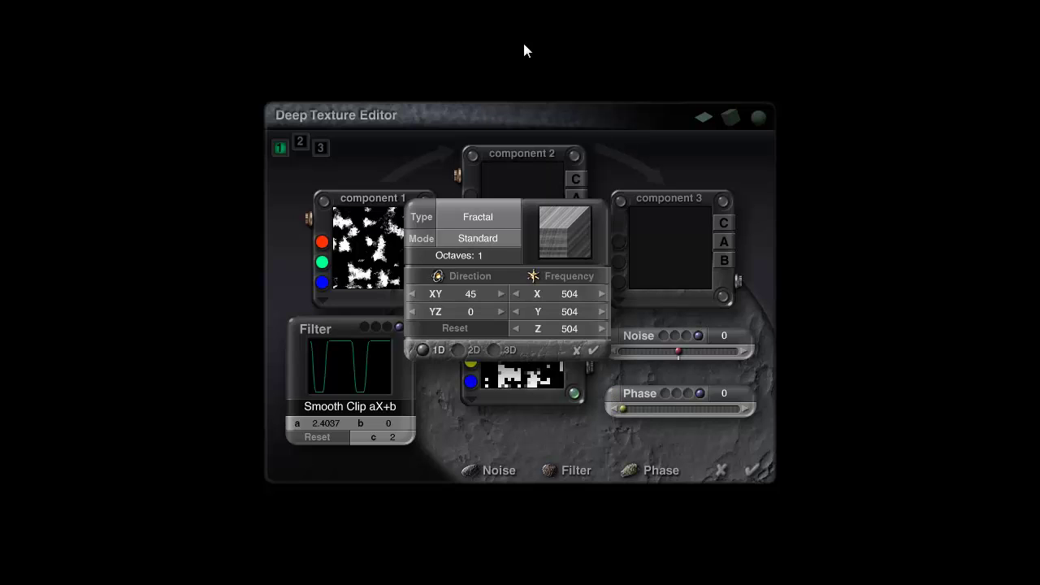
{"action": "left_click", "coordinate": [493, 349]}
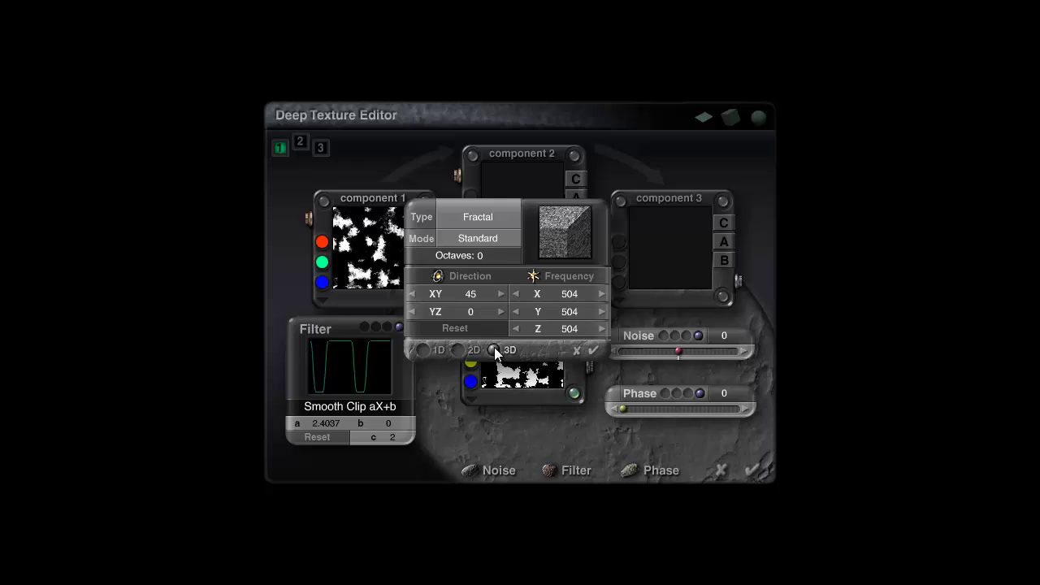
{"action": "left_click_drag", "start_coordinate": [589, 283], "coordinate": [532, 276]}
{"action": "left_click", "coordinate": [591, 351]}
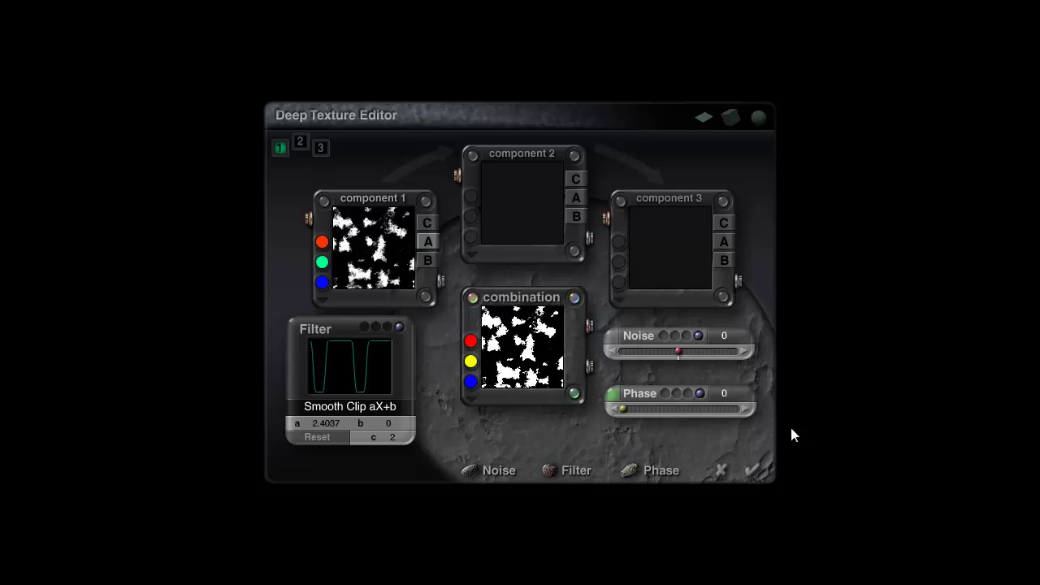
Set the combination's phase amplitude to 7 and accept the texture and material changes
{"action": "left_click", "coordinate": [746, 410]}
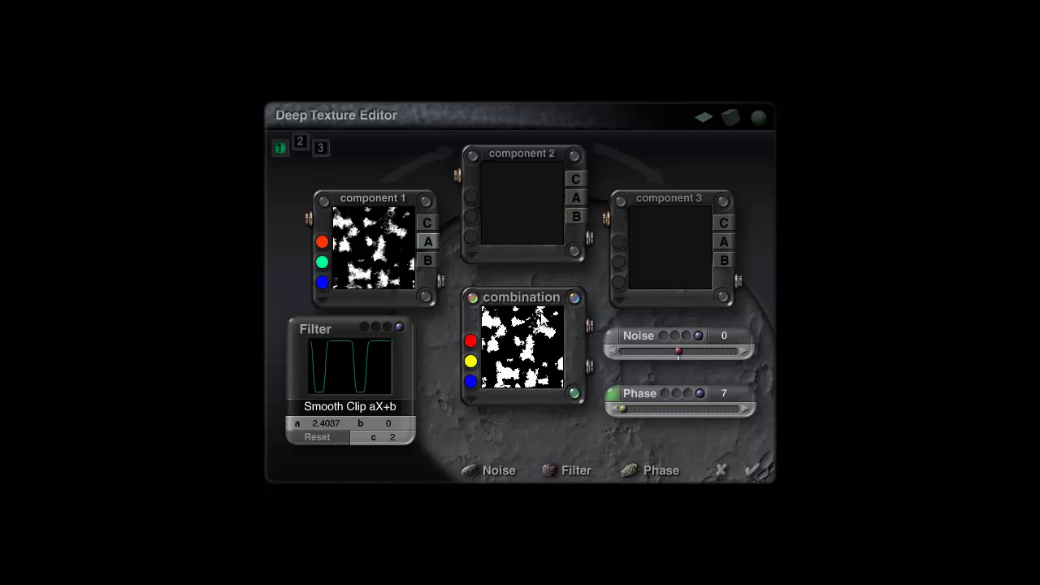
{"action": "left_click", "coordinate": [755, 471]}
{"action": "left_click", "coordinate": [757, 481]}
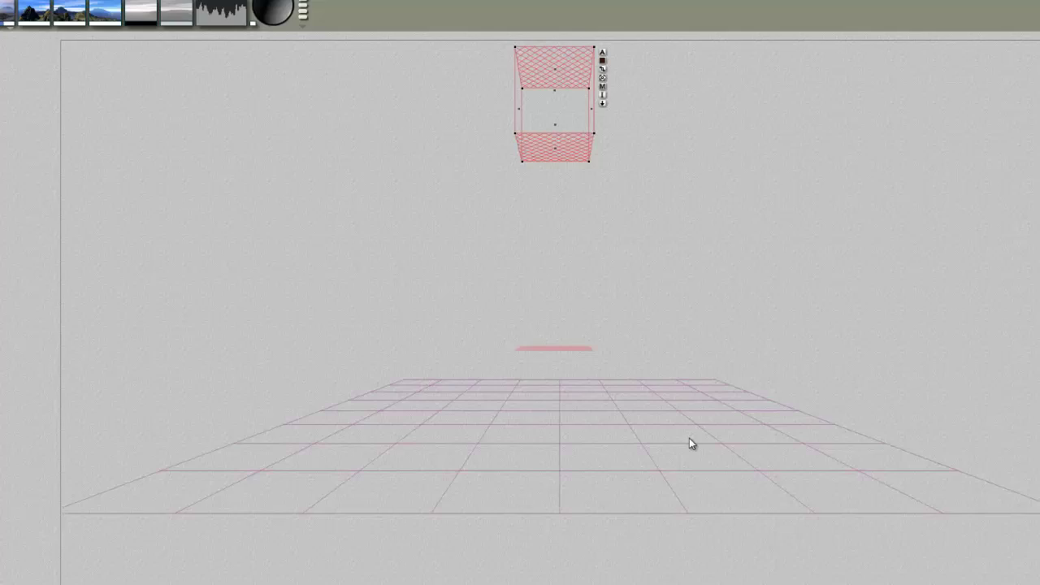
Render the clouds, return to the wireframe, and reopen the slab's material texture in the Deep Texture Editor
{"action": "left_click", "coordinate": [39, 249]}
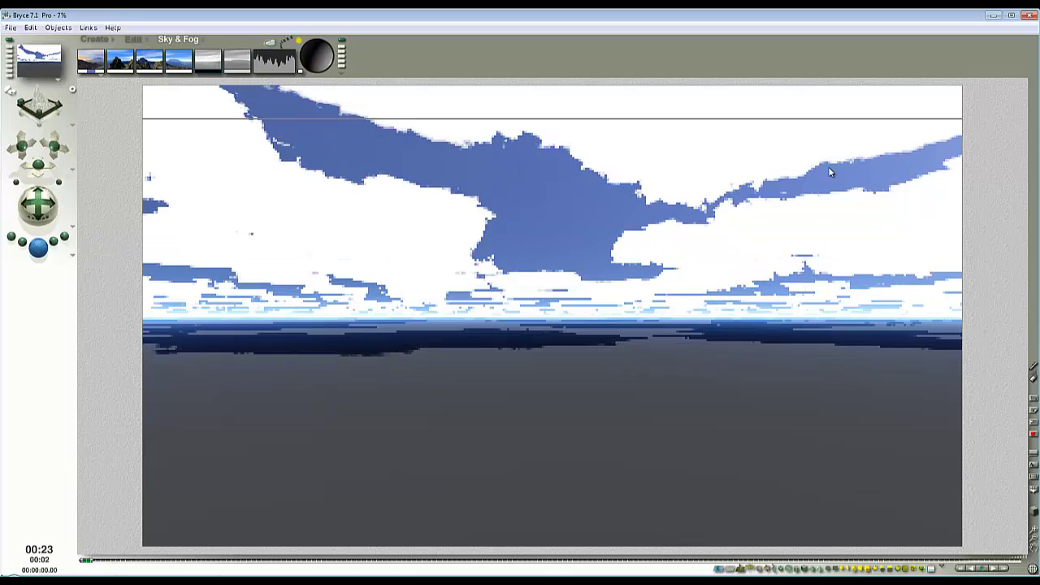
{"action": "left_click", "coordinate": [578, 228]}
{"action": "left_click", "coordinate": [569, 240]}
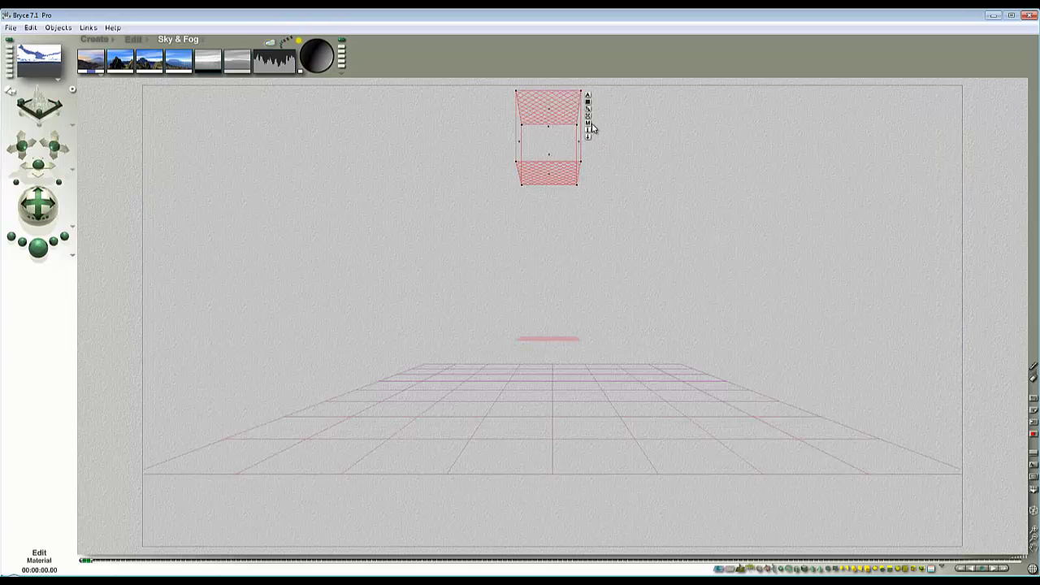
{"action": "left_click", "coordinate": [590, 127]}
{"action": "left_click", "coordinate": [649, 140]}
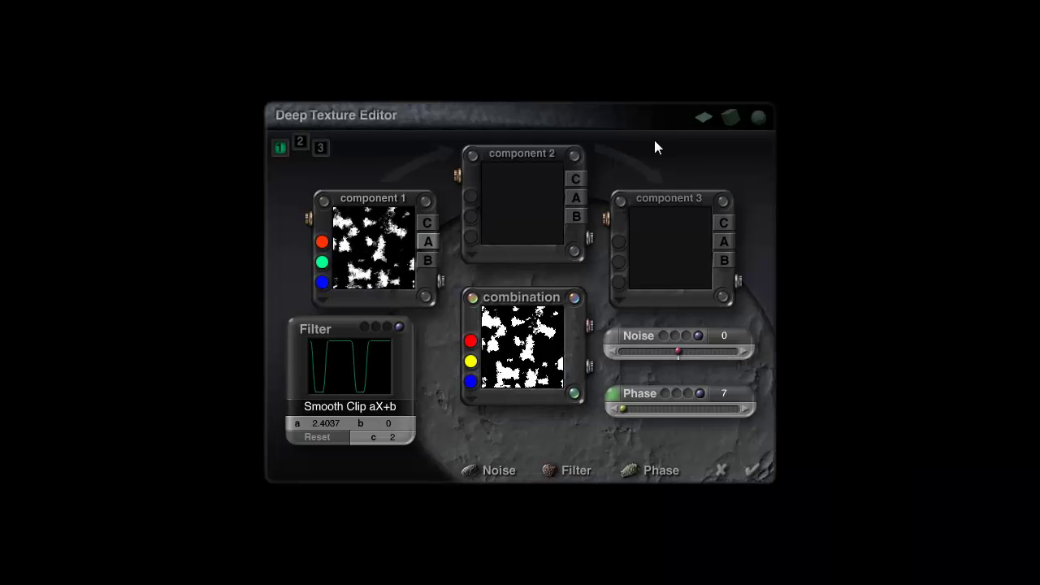
Enable colour output for component 1, accept the texture, and drive the material's Ambient colour with texture A
{"action": "left_click", "coordinate": [425, 226]}
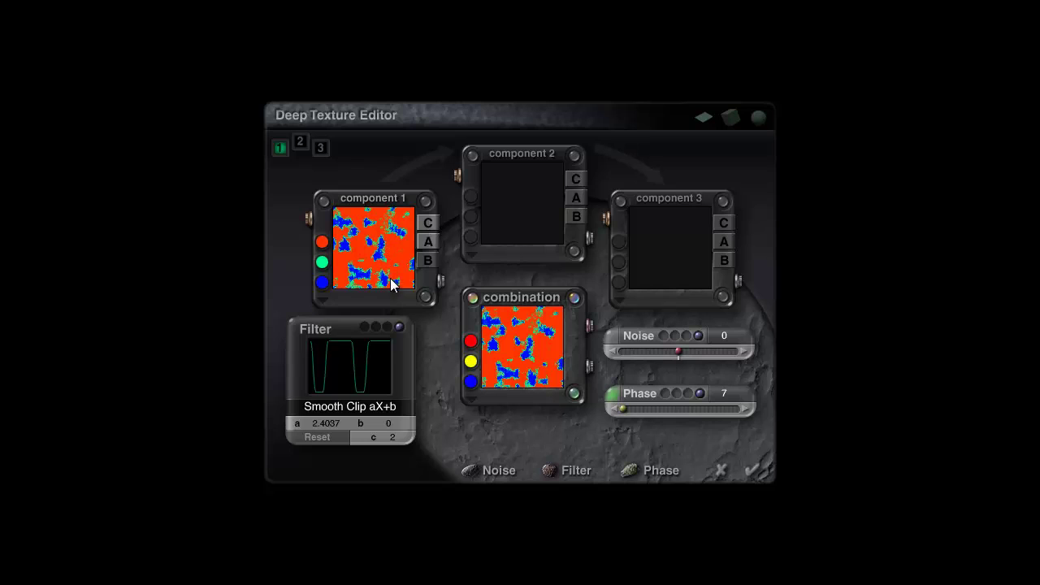
{"action": "left_click", "coordinate": [753, 472]}
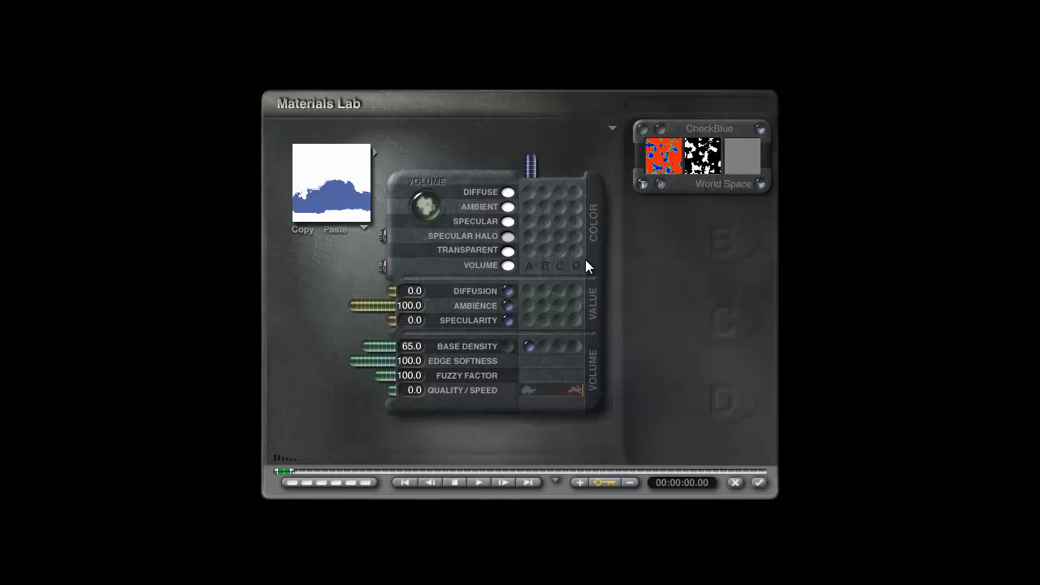
{"action": "left_click", "coordinate": [530, 206]}
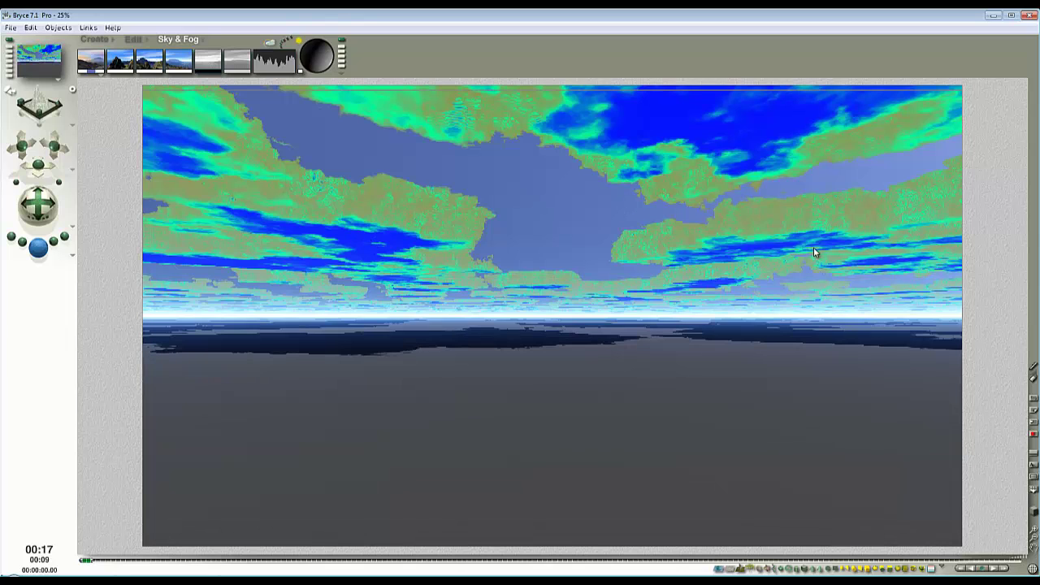
Reopen the texture and set component 1's filter a value to 4.4024, hiding its colour output during the adjustment
{"action": "left_click", "coordinate": [713, 250]}
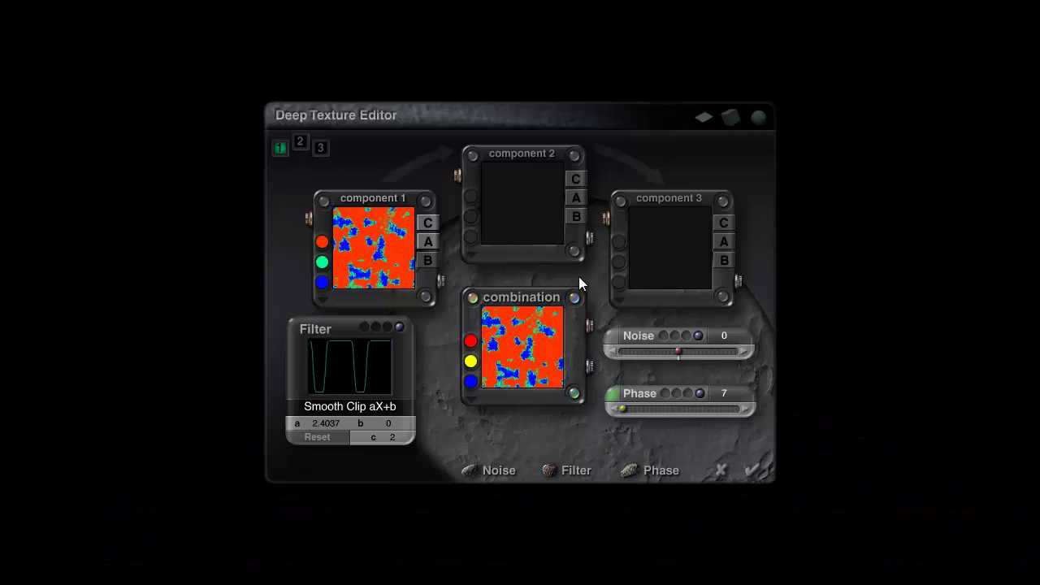
{"action": "left_click", "coordinate": [425, 202]}
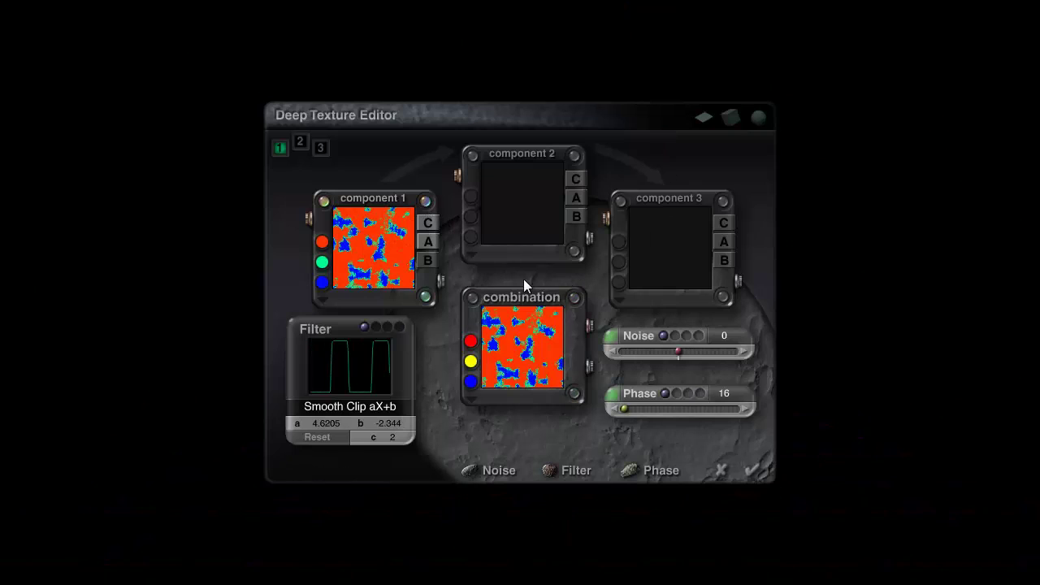
{"action": "left_click", "coordinate": [428, 242]}
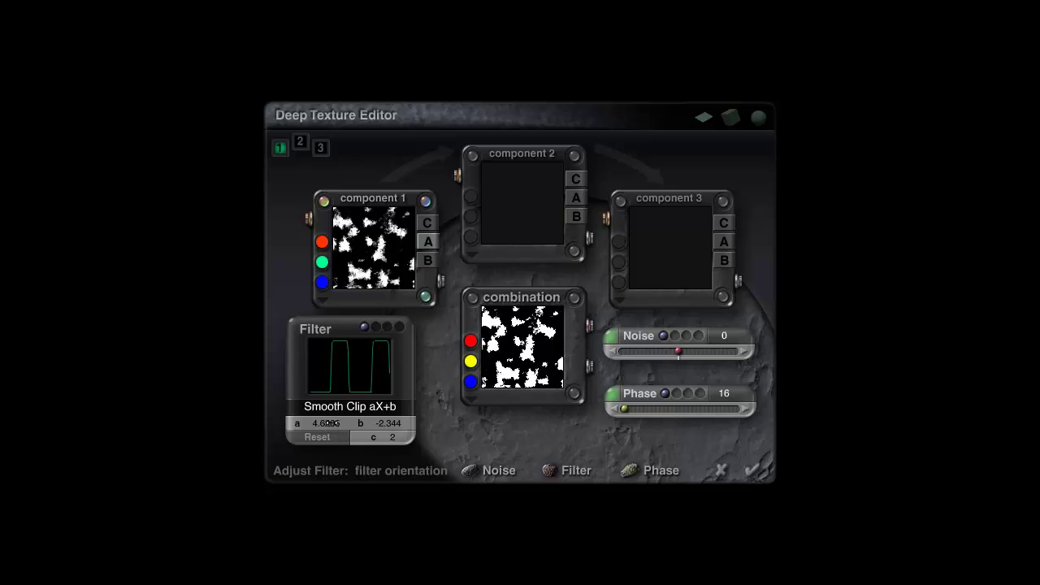
{"action": "left_click_drag", "start_coordinate": [332, 423], "coordinate": [332, 424]}
{"action": "left_click", "coordinate": [428, 223]}
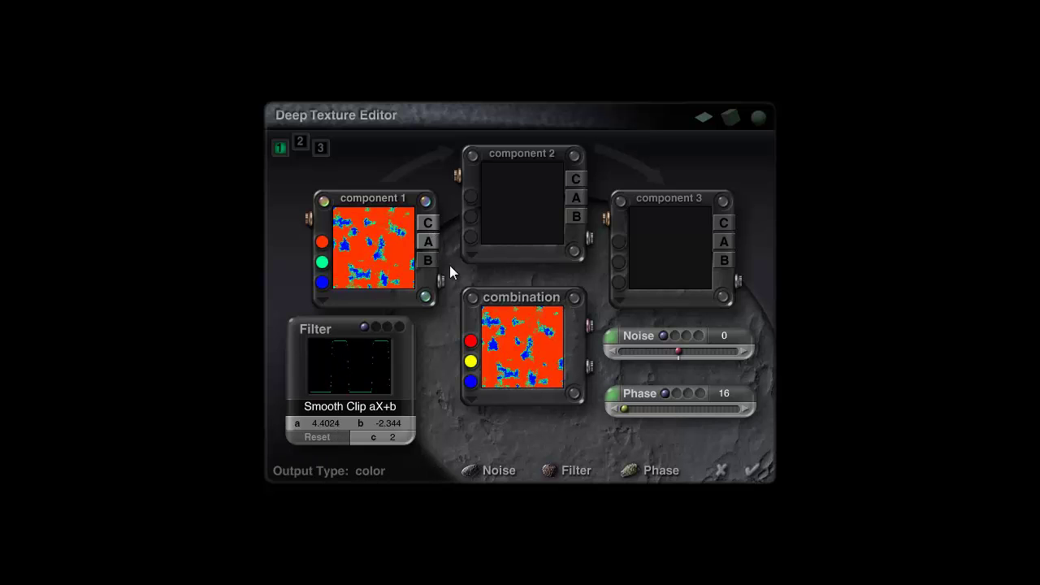
Accept the texture and material changes and render the coloured clouds
{"action": "left_click", "coordinate": [753, 479]}
{"action": "left_click", "coordinate": [747, 482]}
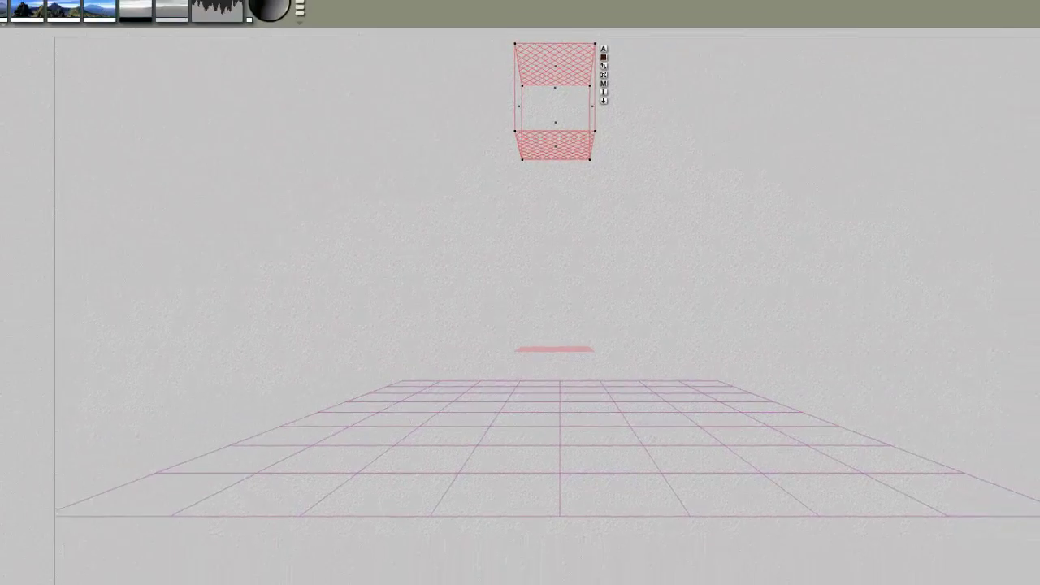
{"action": "left_click", "coordinate": [37, 244]}
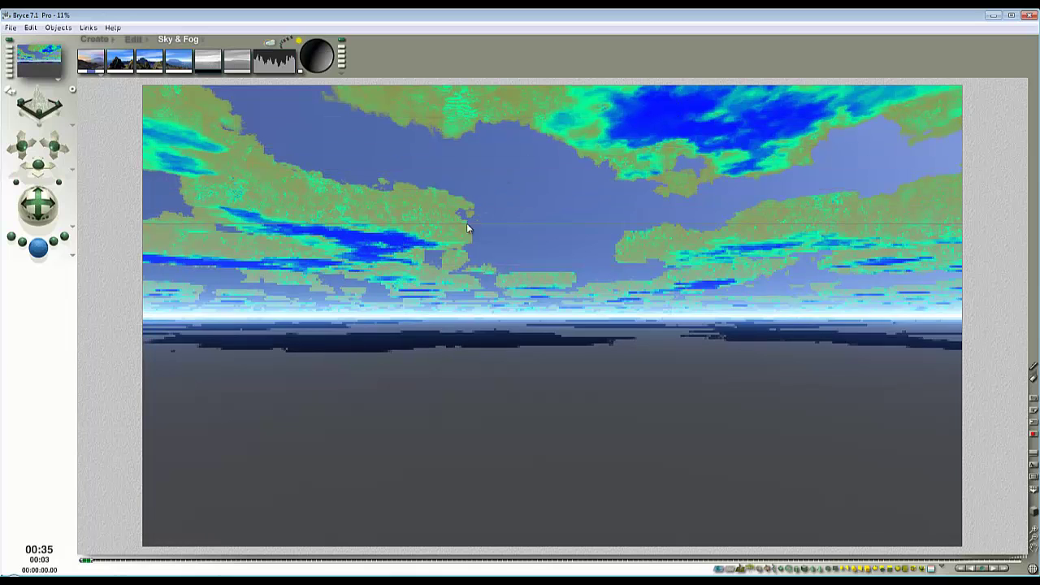
Reopen the slab's texture and change component 1's first colour from red to white by maximising its lightness
{"action": "left_click", "coordinate": [602, 248]}
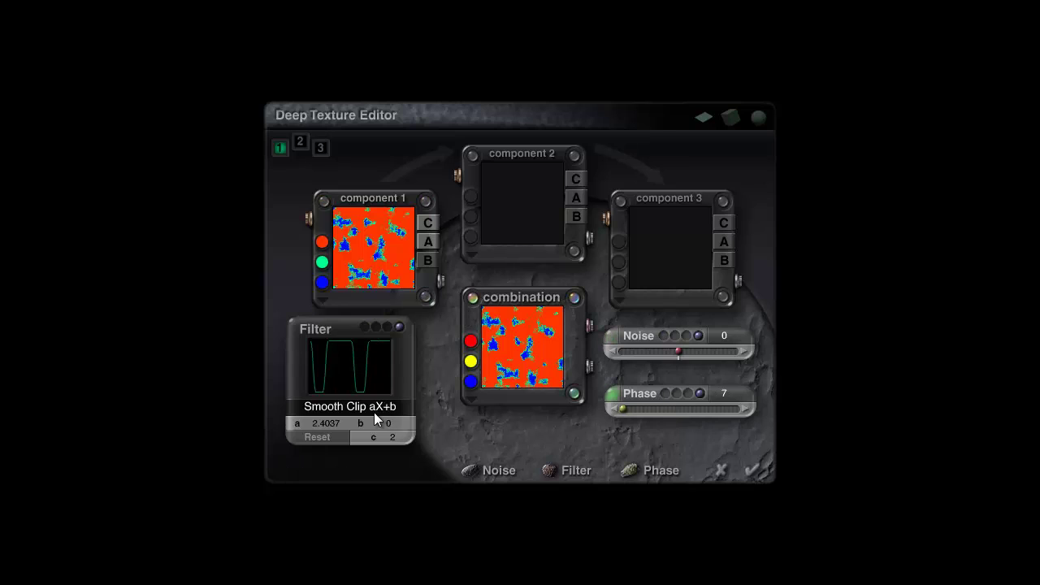
{"action": "left_click", "coordinate": [322, 249]}
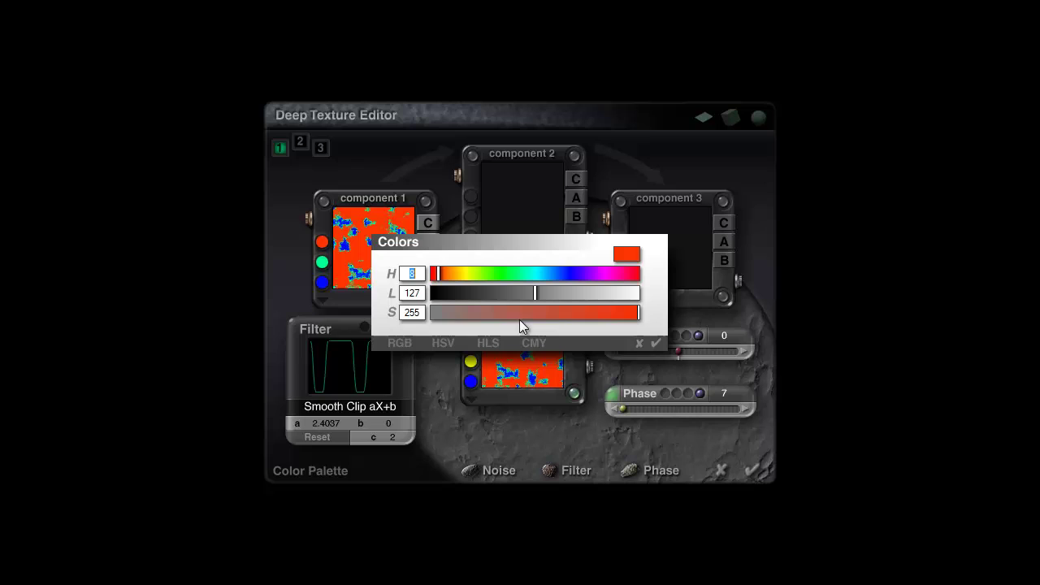
{"action": "left_click_drag", "start_coordinate": [534, 293], "coordinate": [663, 301]}
{"action": "left_click", "coordinate": [656, 344]}
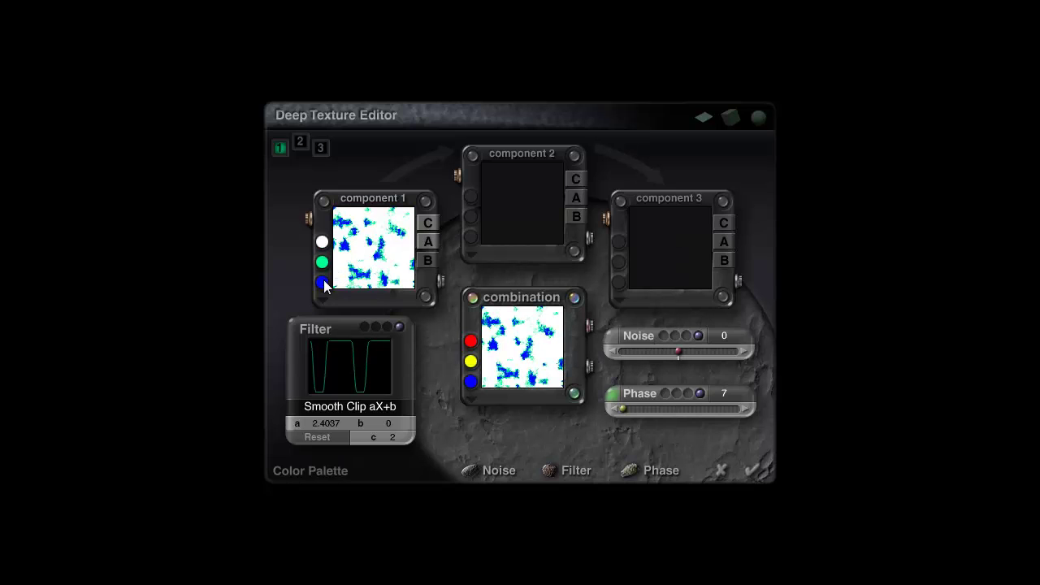
Set component 1's third colour to dark grey and its second colour to light grey
{"action": "left_click", "coordinate": [323, 279]}
{"action": "left_click_drag", "start_coordinate": [420, 224], "coordinate": [423, 221]}
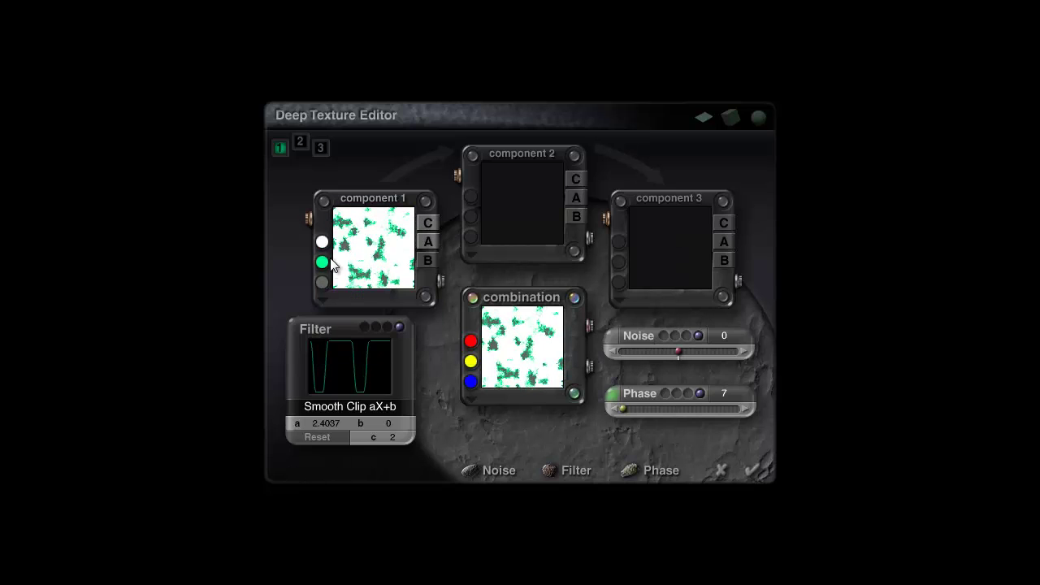
{"action": "left_click_drag", "start_coordinate": [322, 262], "coordinate": [426, 218]}
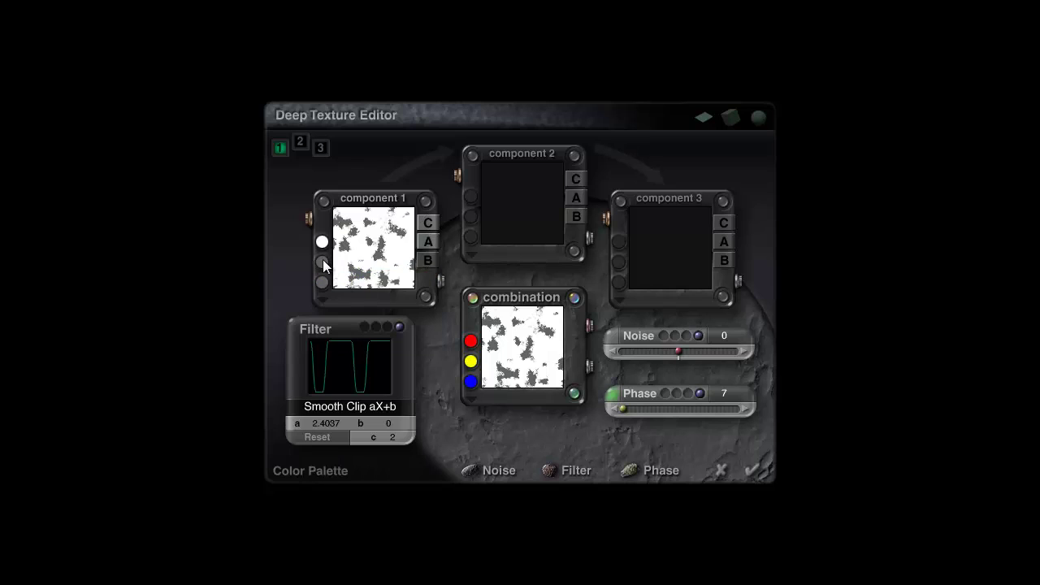
{"action": "left_click", "coordinate": [323, 262]}
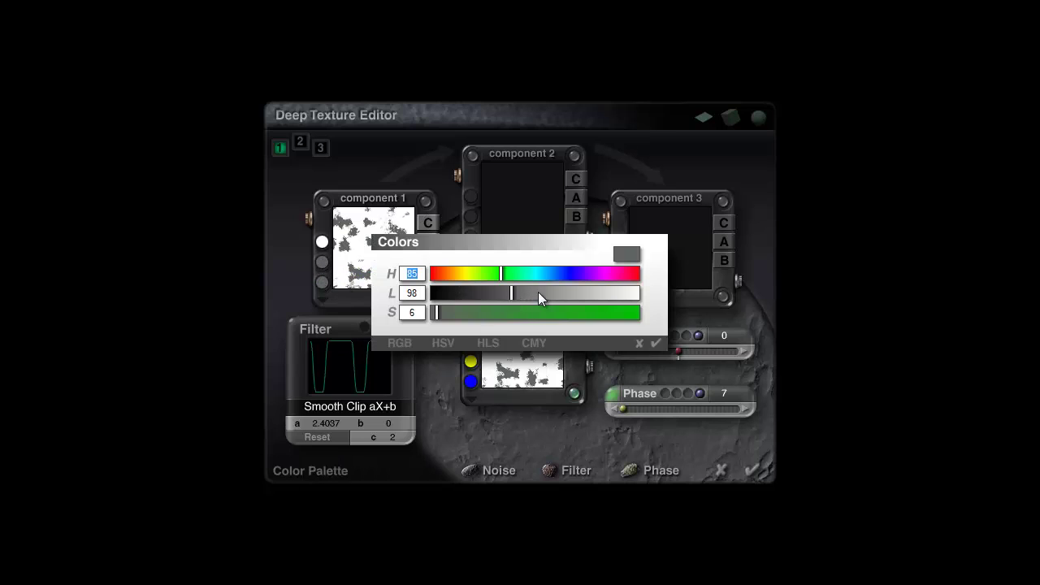
{"action": "left_click_drag", "start_coordinate": [539, 298], "coordinate": [576, 293]}
{"action": "left_click", "coordinate": [657, 343]}
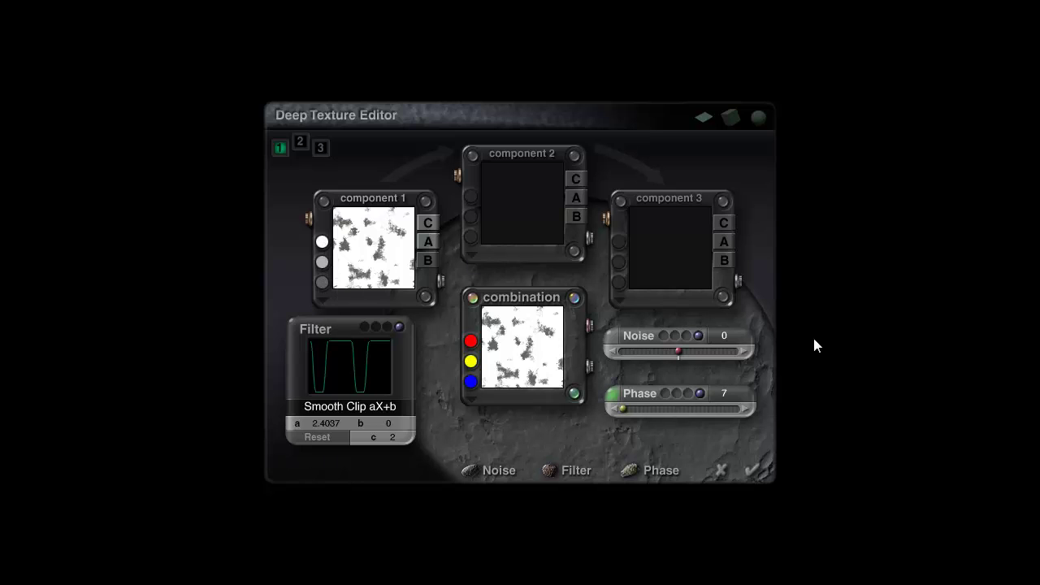
Accept the recoloured texture, set the material's Fuzzy Factor to 264, and render the scene
{"action": "left_click", "coordinate": [753, 470]}
{"action": "left_click", "coordinate": [761, 481]}
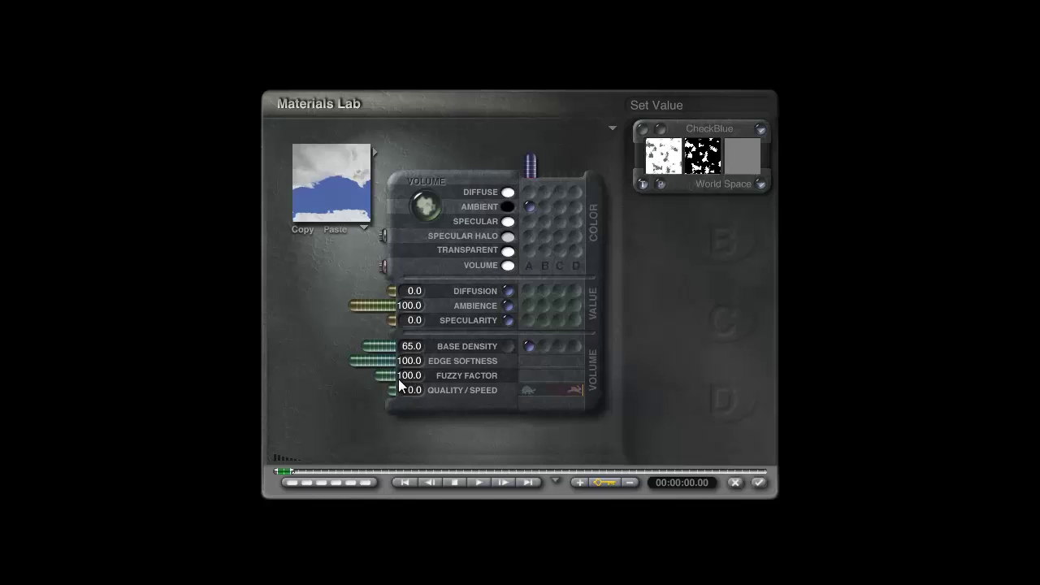
{"action": "left_click_drag", "start_coordinate": [379, 376], "coordinate": [354, 377]}
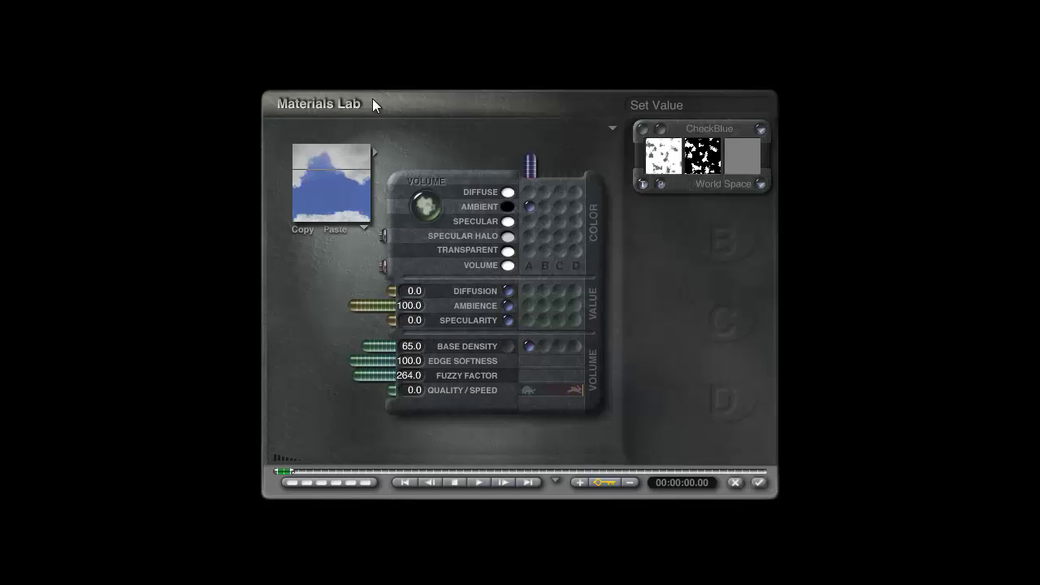
{"action": "left_click", "coordinate": [758, 482]}
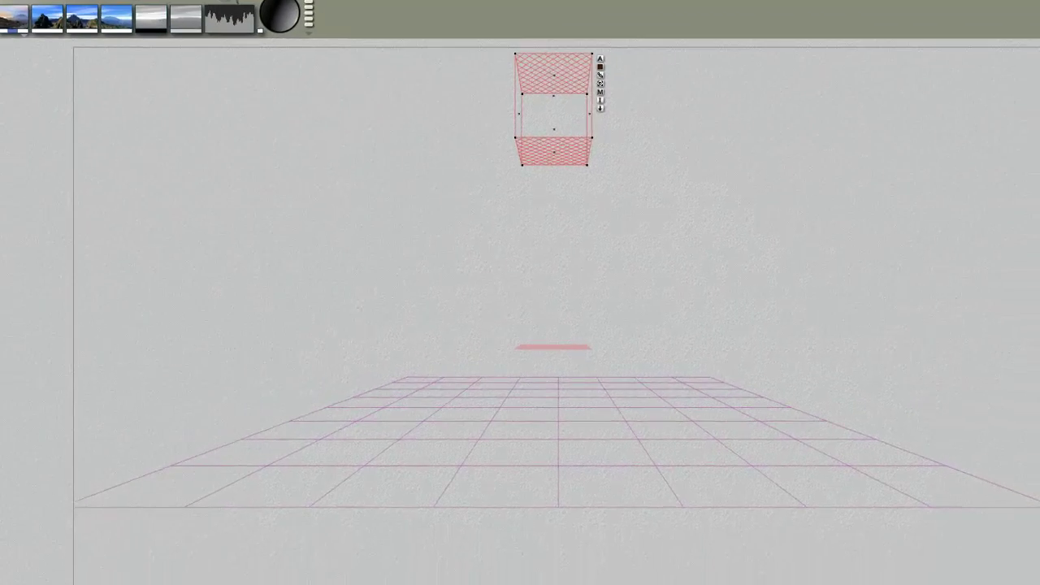
{"action": "left_click", "coordinate": [46, 252]}
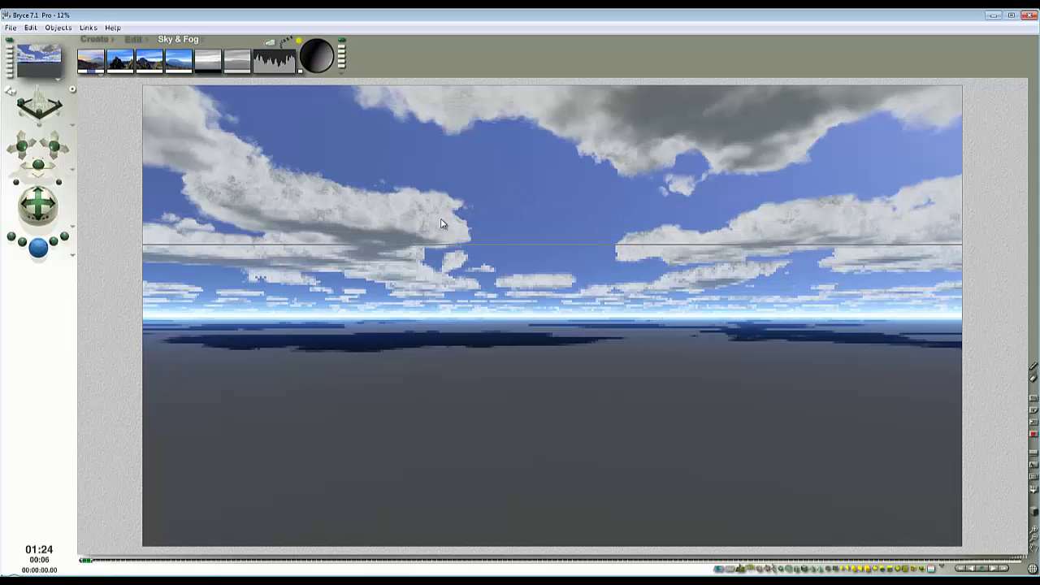
Stop the render, inspect the slab from above, and test-render a small patch of cloud from the camera view
{"action": "key", "text": "Escape"}
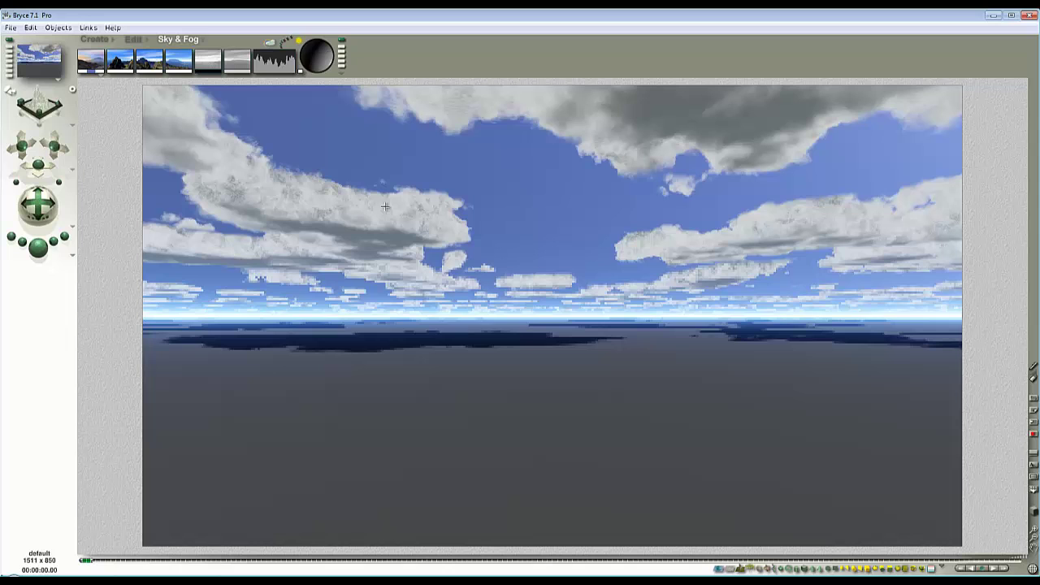
{"action": "left_click", "coordinate": [348, 189]}
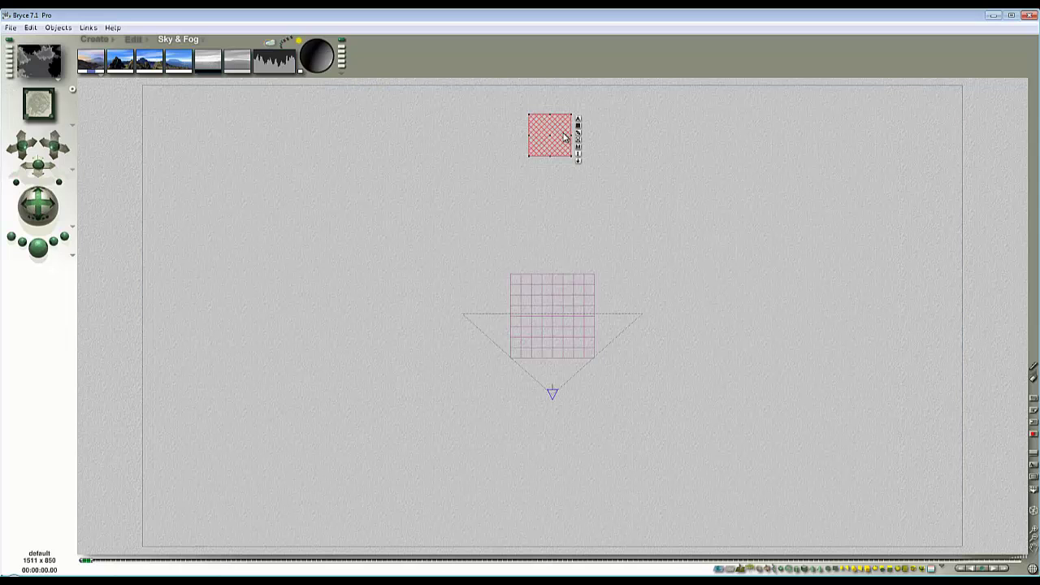
{"action": "key", "text": "1"}
{"action": "key", "text": "Escape"}
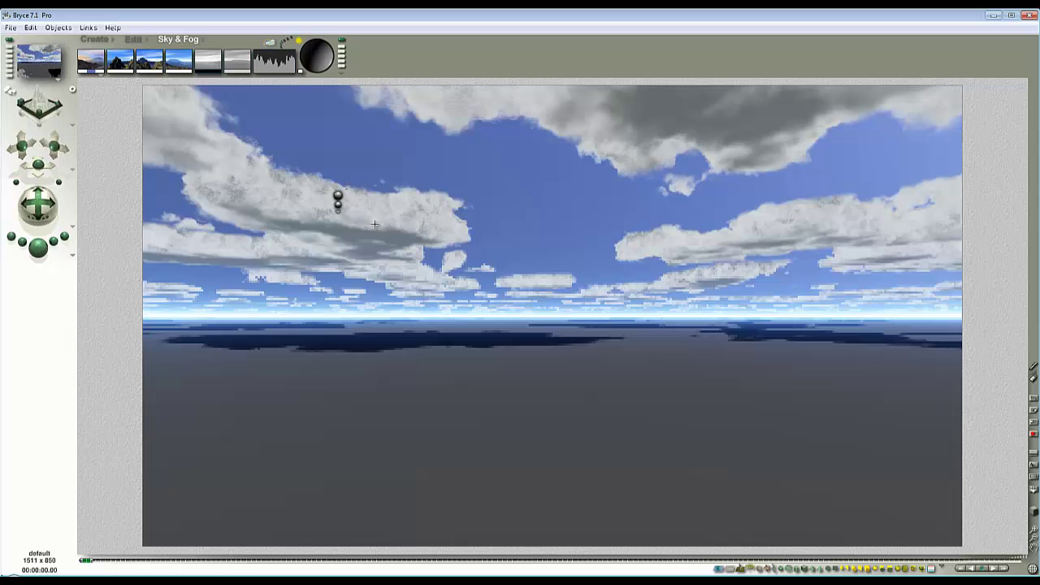
{"action": "left_click_drag", "start_coordinate": [473, 124], "coordinate": [447, 96]}
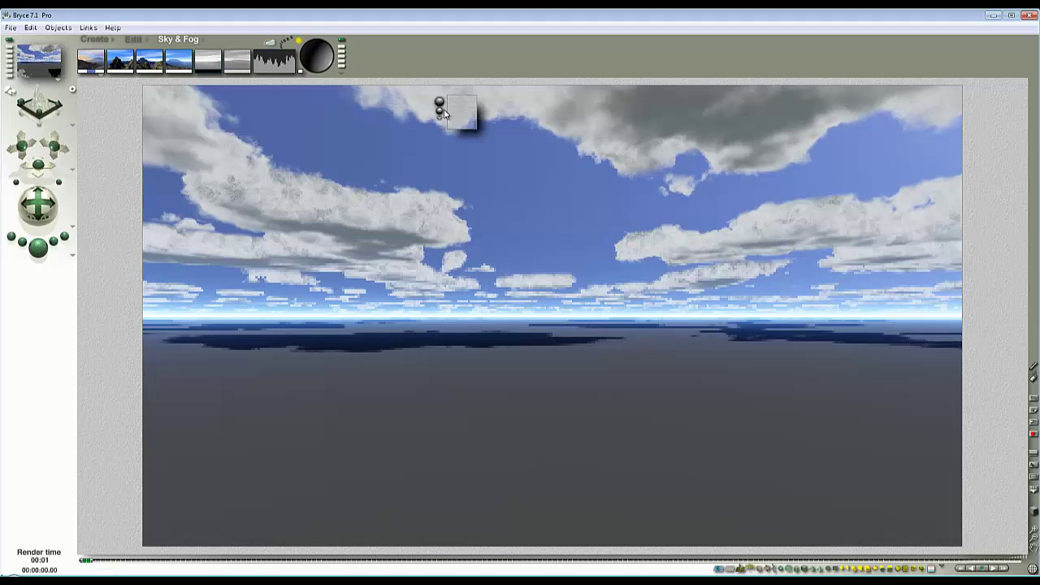
{"action": "key", "text": "Escape"}
Scale the cloud slab down in the top view and test-render a patch of cloud from the camera view
{"action": "key", "text": "2"}
{"action": "left_click_drag", "start_coordinate": [572, 135], "coordinate": [429, 93]}
{"action": "key", "text": "1"}
{"action": "key", "text": "Escape"}
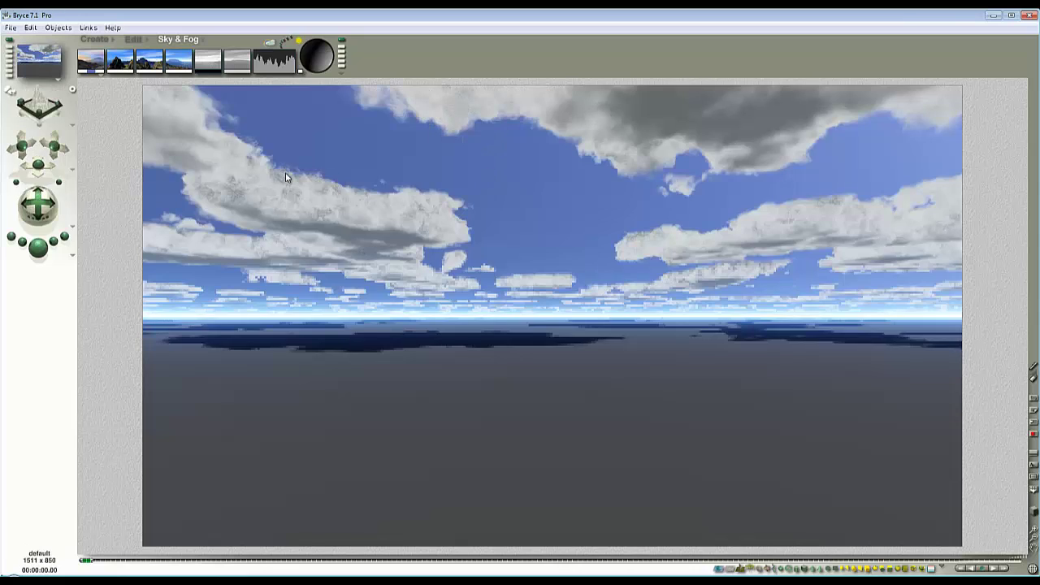
{"action": "left_click_drag", "start_coordinate": [286, 171], "coordinate": [335, 219]}
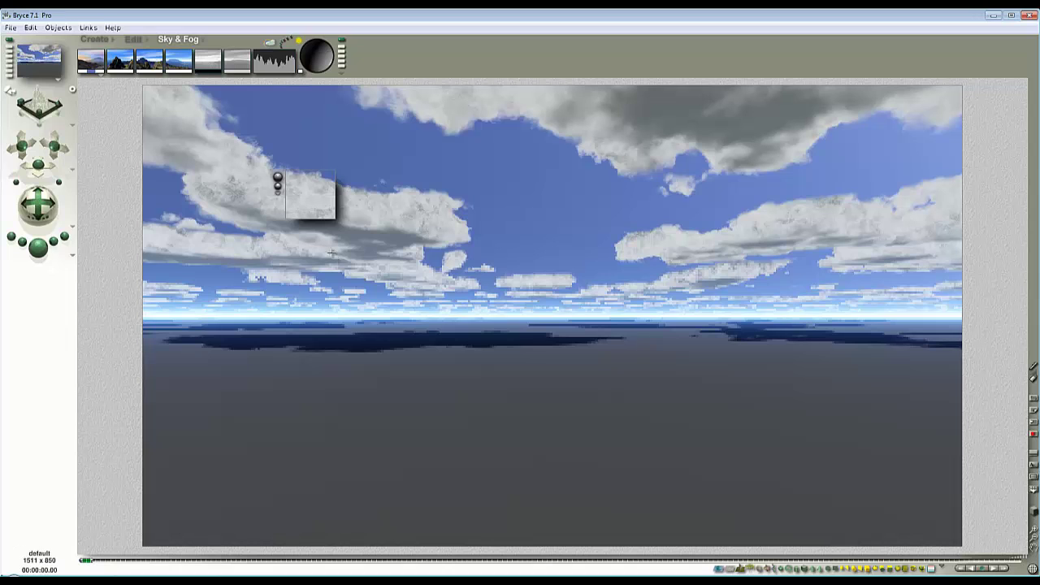
Stretch the cloud slab along its depth in the top view and go back to the camera view
{"action": "key", "text": "2"}
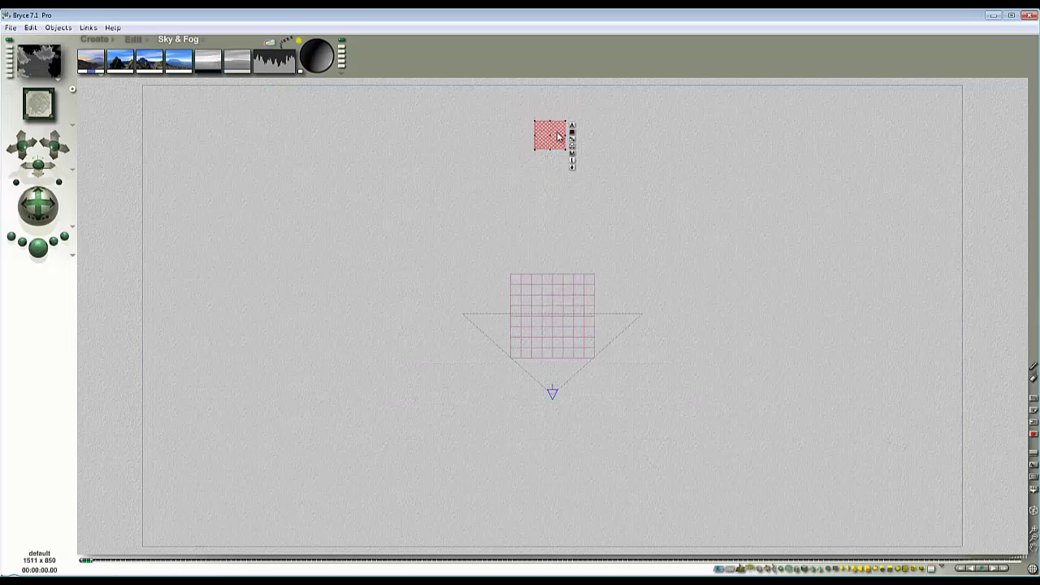
{"action": "left_click_drag", "start_coordinate": [552, 121], "coordinate": [637, 86]}
{"action": "key", "text": "1"}
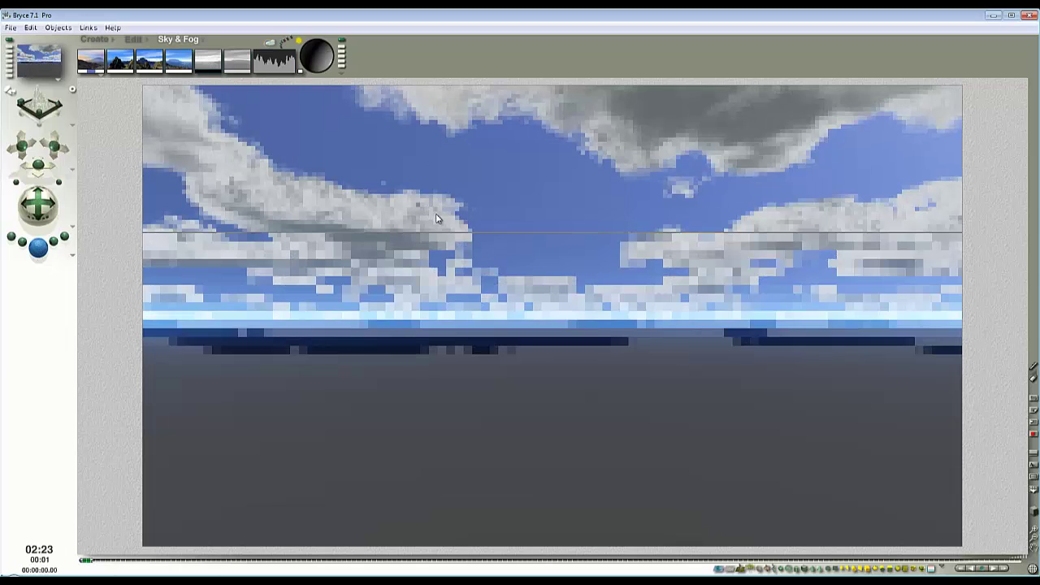
Test-render several patches of the clouds to compare their texture, and return to the top view
{"action": "left_click", "coordinate": [460, 123]}
{"action": "left_click_drag", "start_coordinate": [473, 130], "coordinate": [447, 93]}
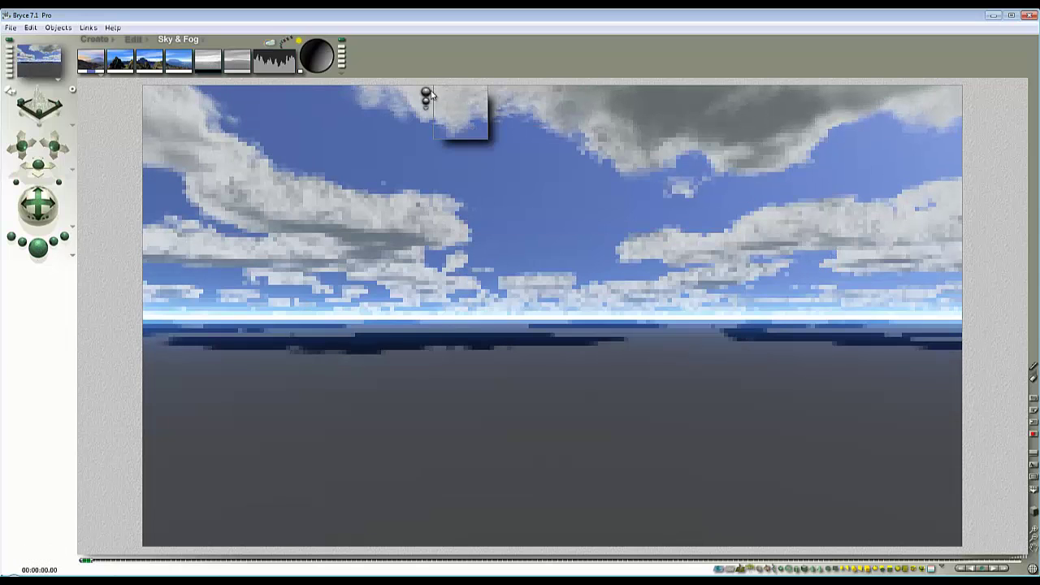
{"action": "left_click_drag", "start_coordinate": [285, 191], "coordinate": [410, 254]}
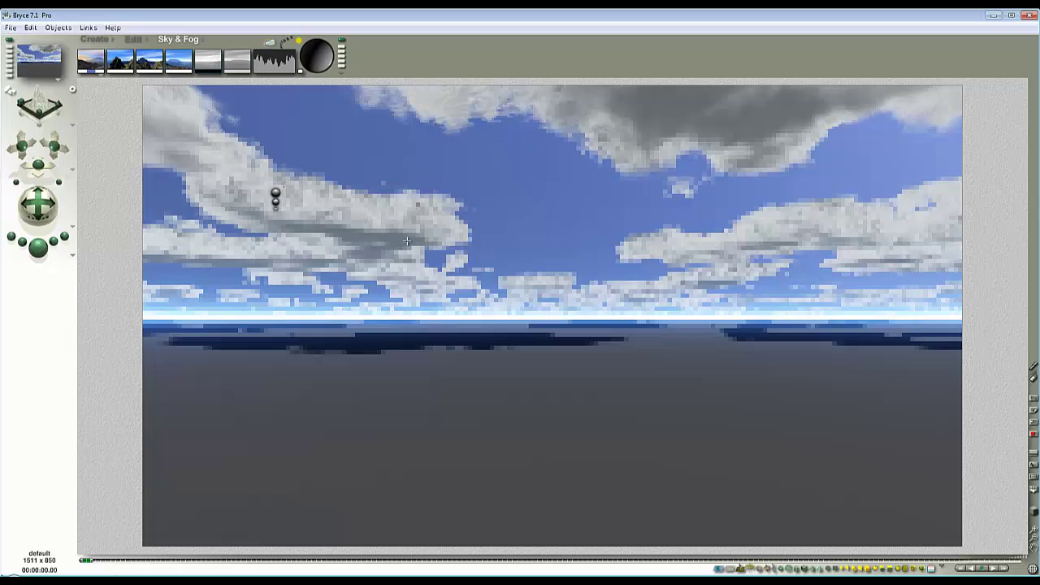
{"action": "left_click_drag", "start_coordinate": [379, 193], "coordinate": [452, 248]}
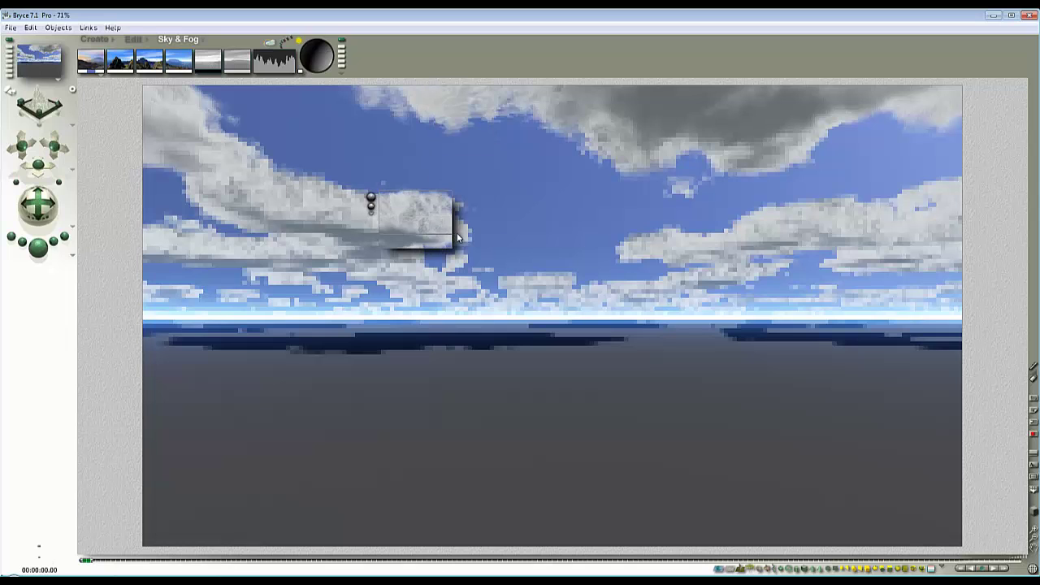
{"action": "key", "text": "2"}
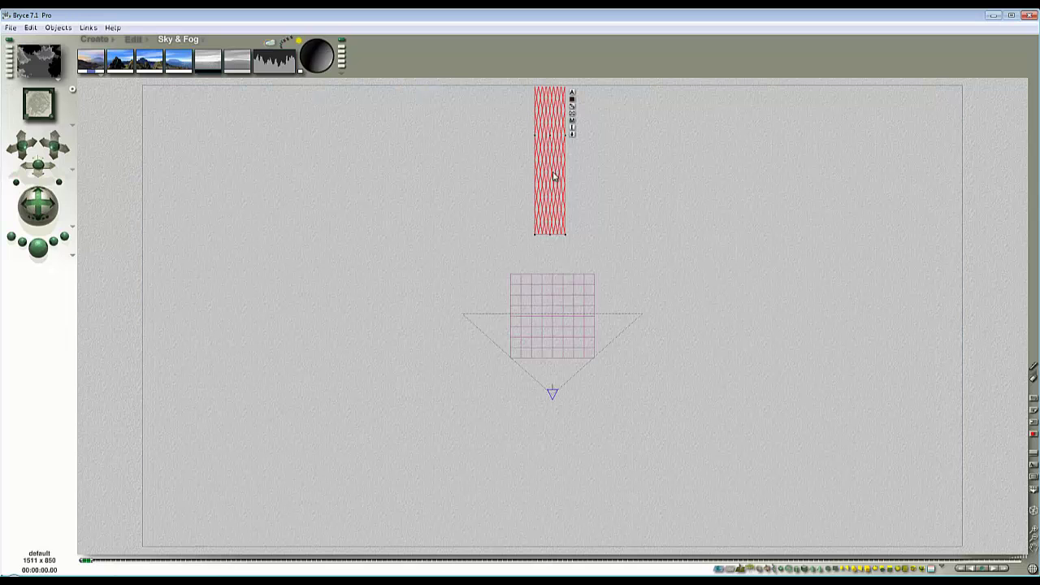
Shorten the cloud slab's depth and widen it in the top view, and test-render a patch of cloud from the camera view
{"action": "left_click", "coordinate": [1034, 538]}
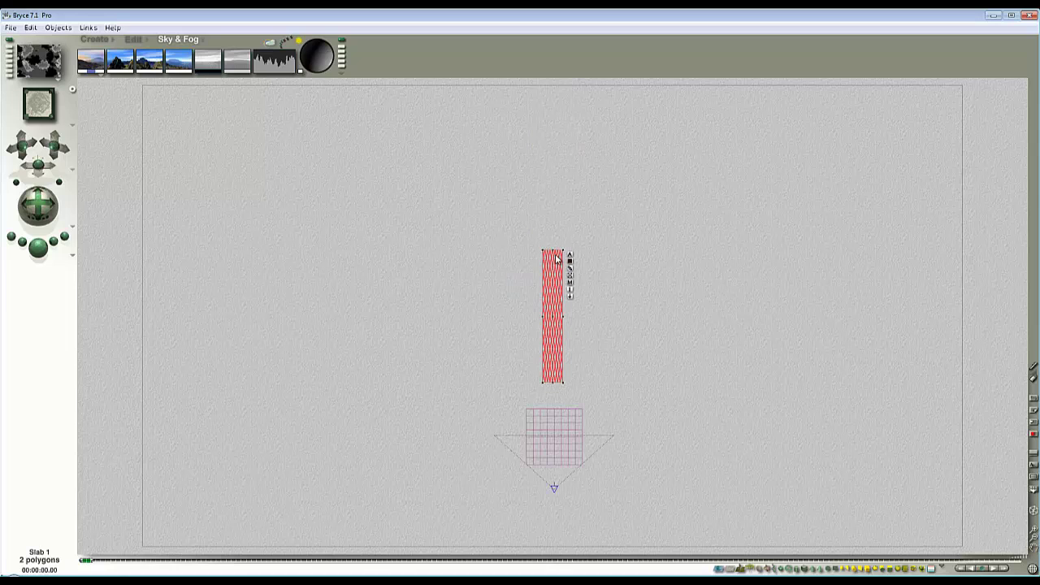
{"action": "left_click_drag", "start_coordinate": [552, 252], "coordinate": [488, 353]}
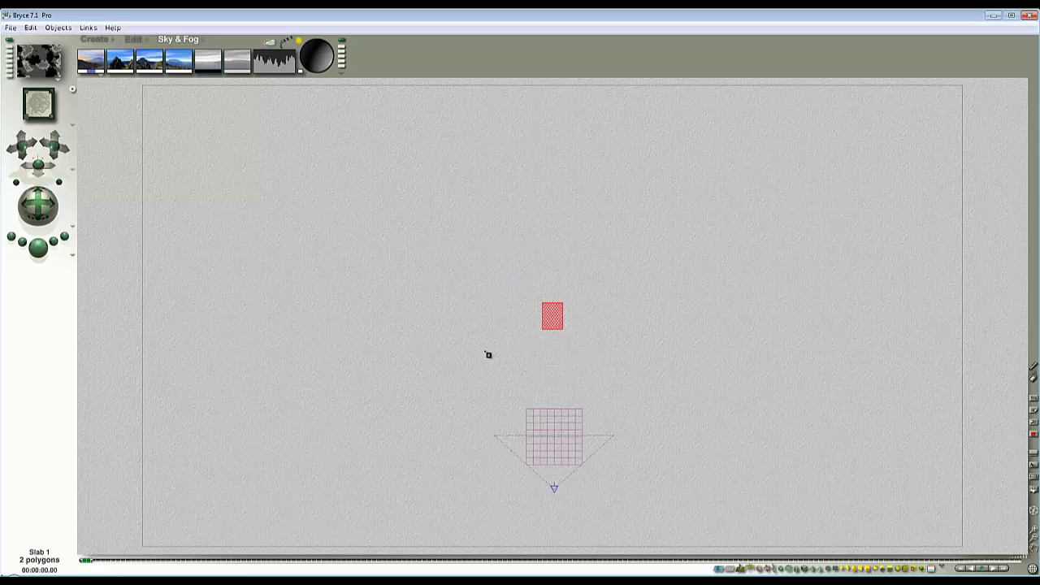
{"action": "left_click_drag", "start_coordinate": [563, 317], "coordinate": [597, 368]}
{"action": "key", "text": "1"}
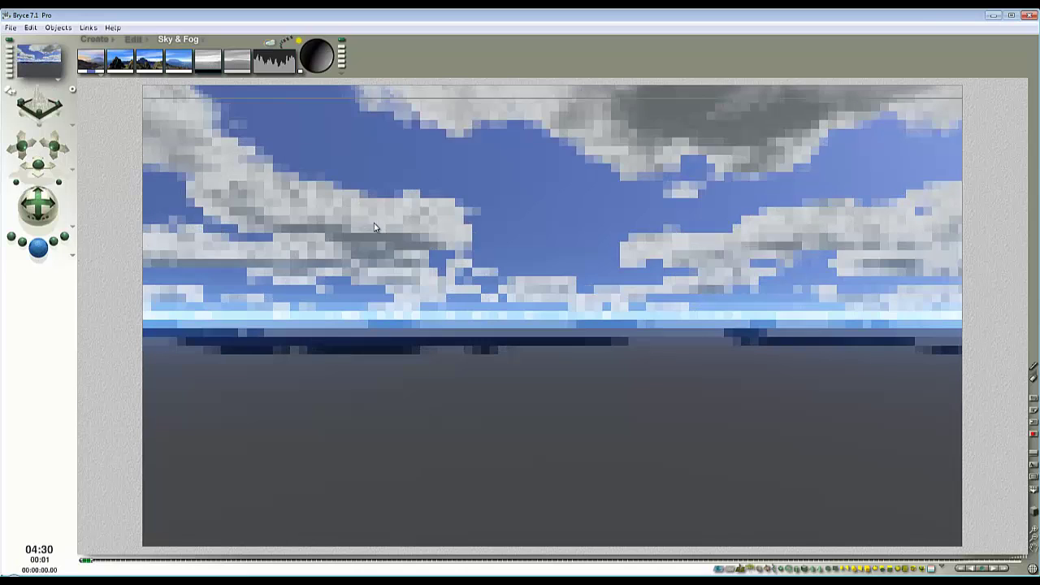
{"action": "left_click_drag", "start_coordinate": [466, 258], "coordinate": [376, 185]}
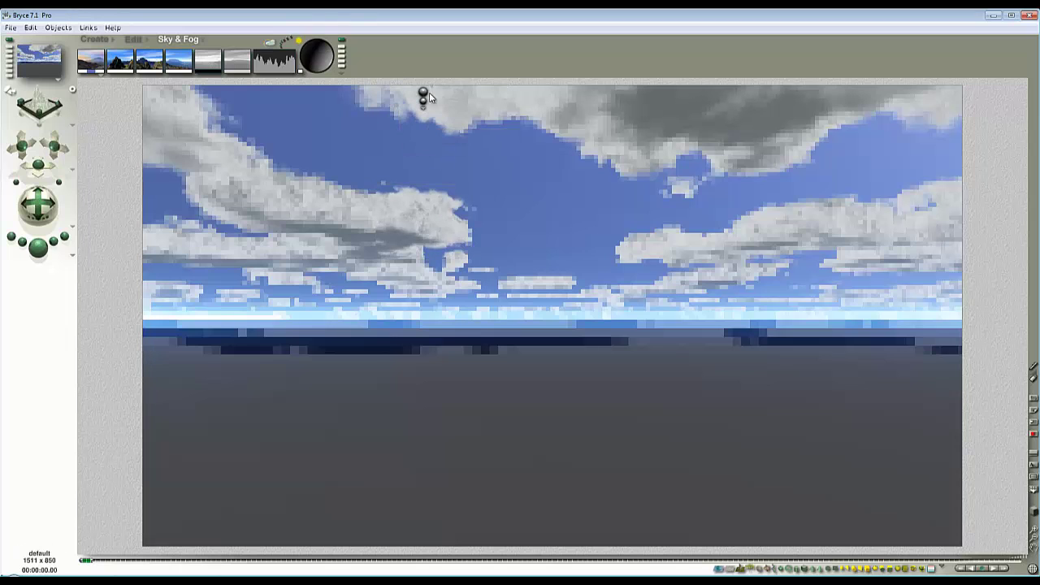
Reduce the slab's depth further in the top view and test-render a patch of the highest cloud from the camera view
{"action": "key", "text": "3"}
{"action": "key", "text": "2"}
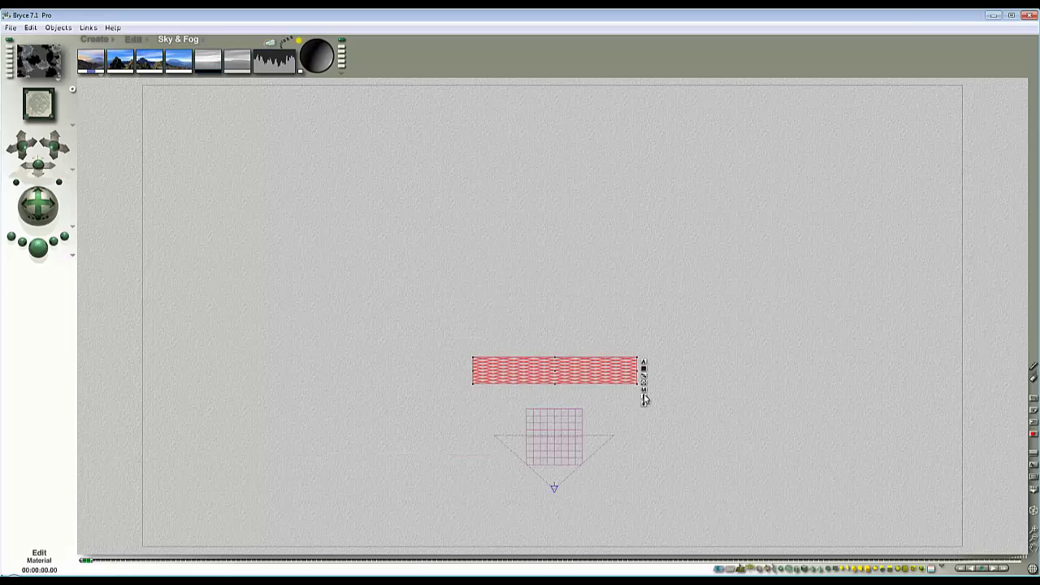
{"action": "mouse_move", "coordinate": [556, 358]}
{"action": "left_mouse_down"}
{"action": "mouse_move", "coordinate": [536, 361]}
{"action": "mouse_move", "coordinate": [551, 362]}
{"action": "left_mouse_up"}
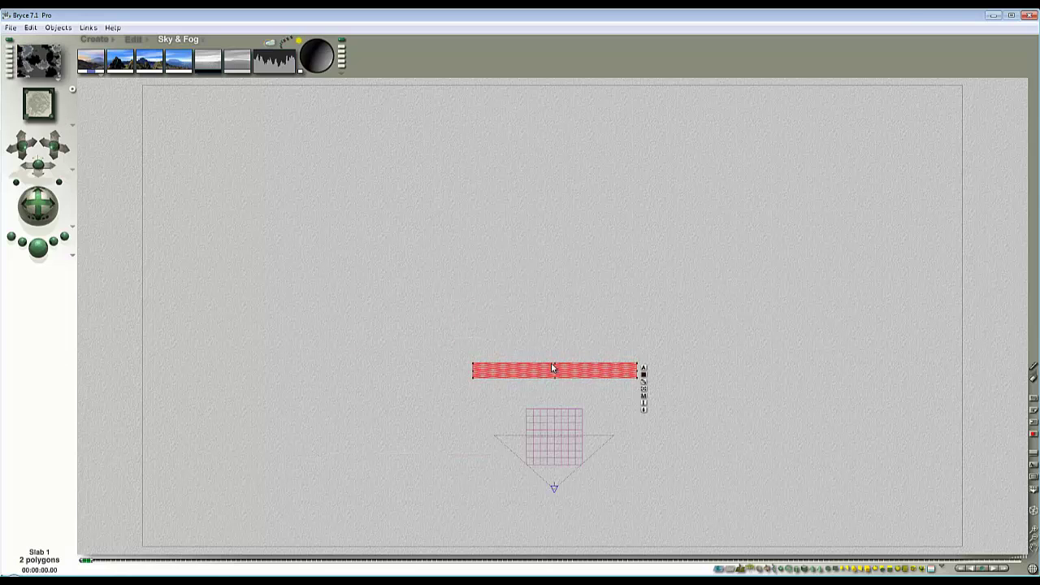
{"action": "key", "text": "1"}
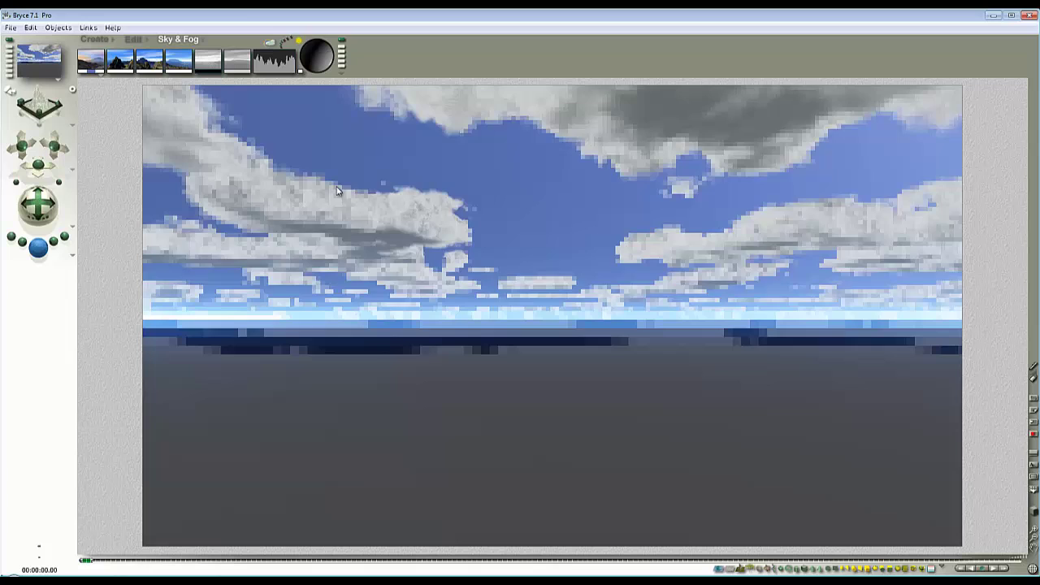
{"action": "left_click", "coordinate": [482, 123]}
{"action": "left_click_drag", "start_coordinate": [424, 84], "coordinate": [419, 86]}
{"action": "left_click", "coordinate": [414, 96]}
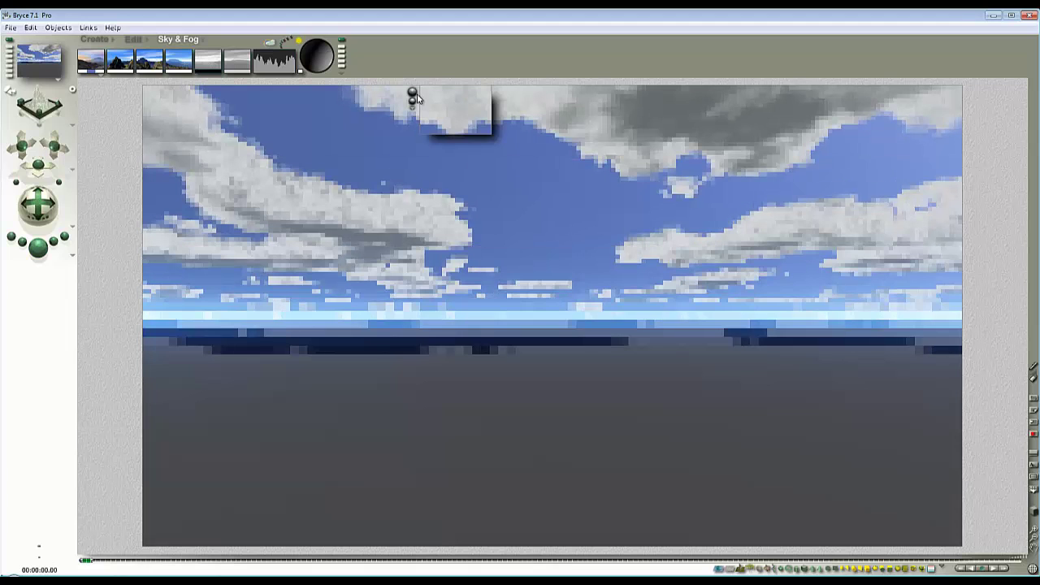
Try narrowing the cloud slab to a near-square footprint in the top view and render the scene from the camera view
{"action": "key", "text": "2"}
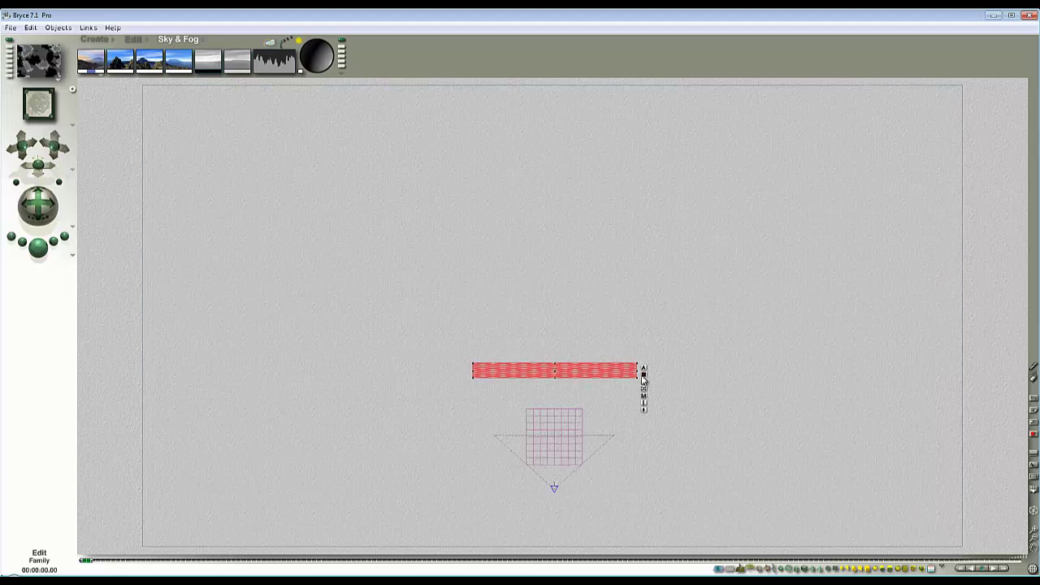
{"action": "left_click_drag", "start_coordinate": [638, 371], "coordinate": [543, 371]}
{"action": "key", "text": "1"}
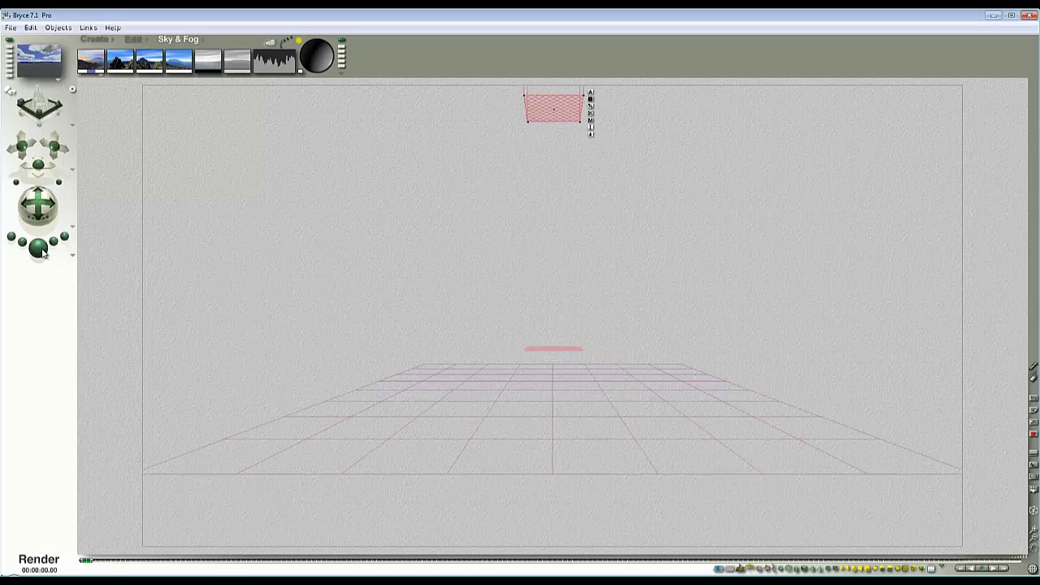
{"action": "left_click", "coordinate": [45, 252]}
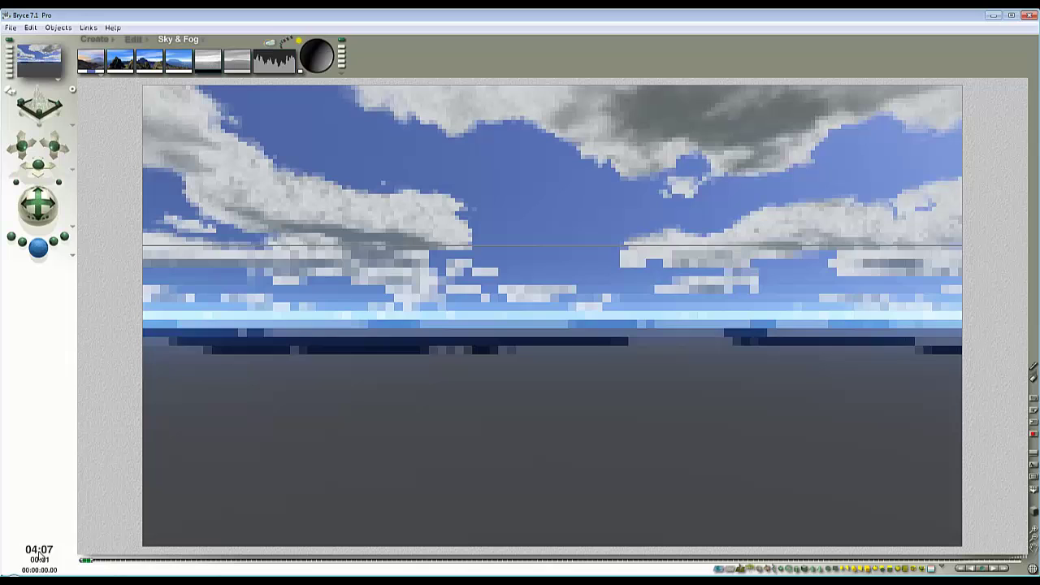
{"action": "left_click", "coordinate": [529, 230]}
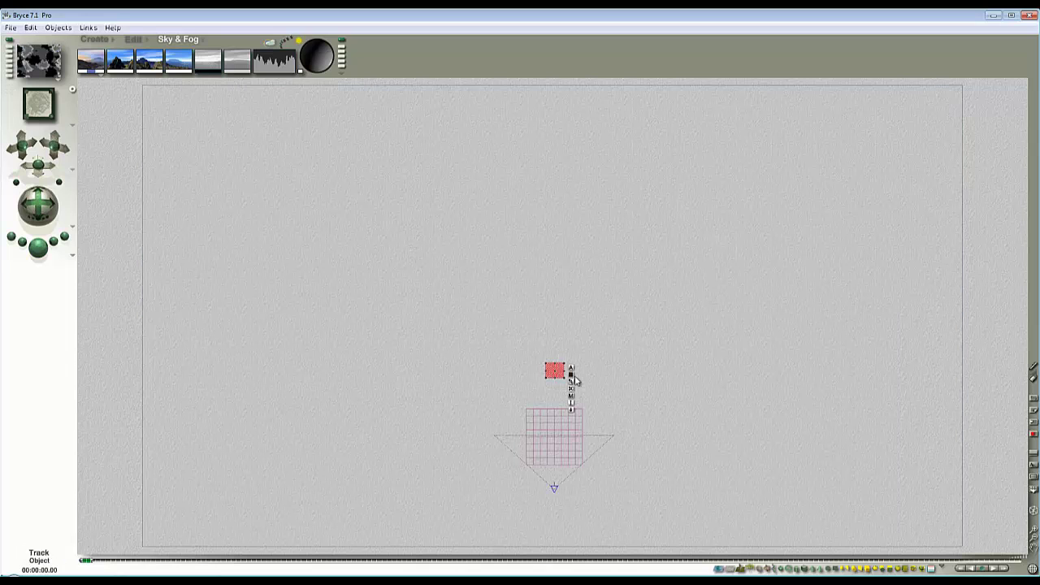
Widen the cloud slab again in the top view, and render the scene and a patch of cloud from the camera view
{"action": "left_click_drag", "start_coordinate": [568, 371], "coordinate": [660, 379]}
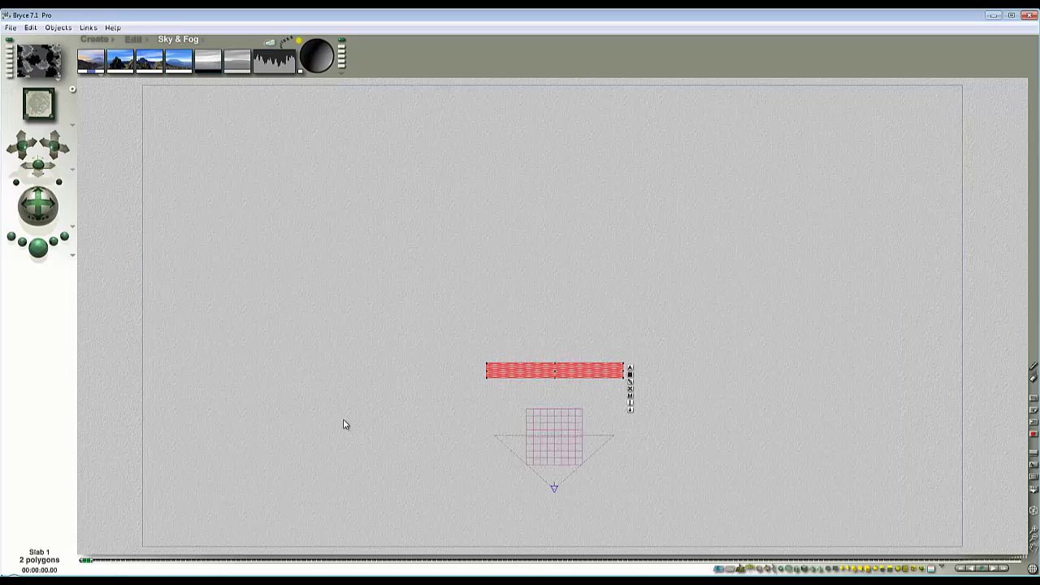
{"action": "key", "text": "1"}
{"action": "left_click", "coordinate": [41, 250]}
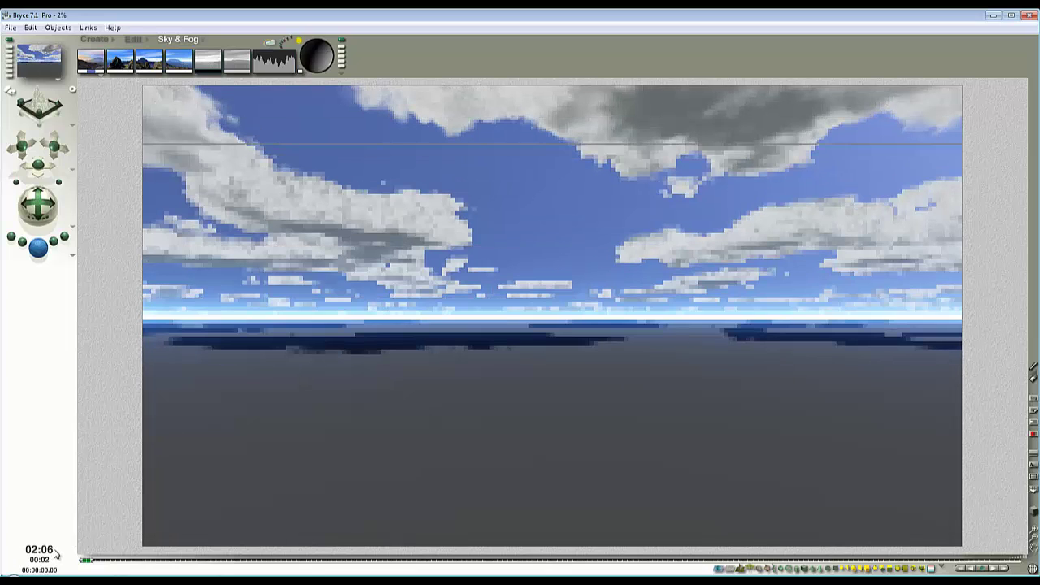
{"action": "left_click", "coordinate": [536, 258]}
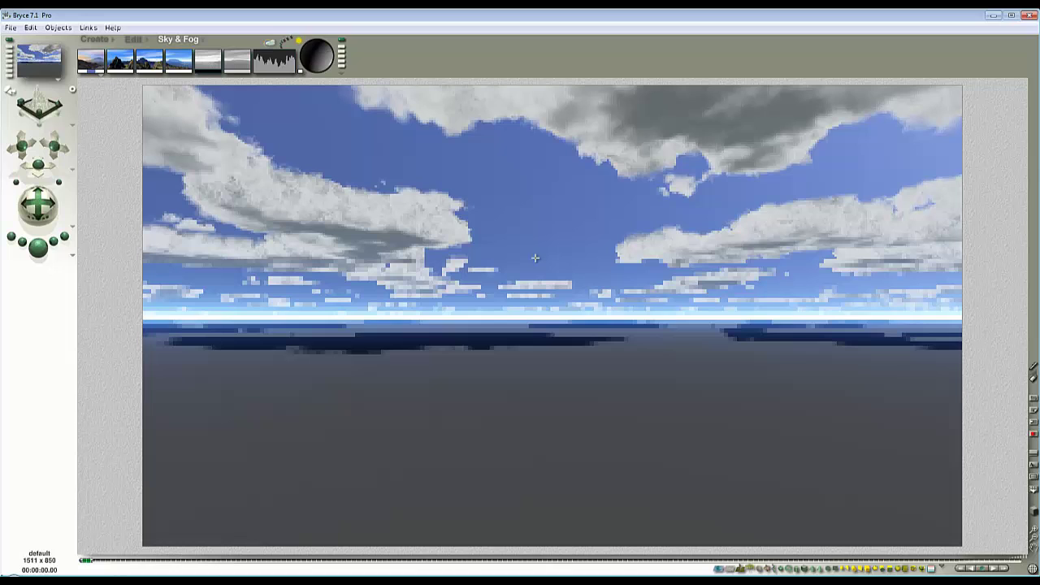
{"action": "left_click_drag", "start_coordinate": [376, 184], "coordinate": [429, 229]}
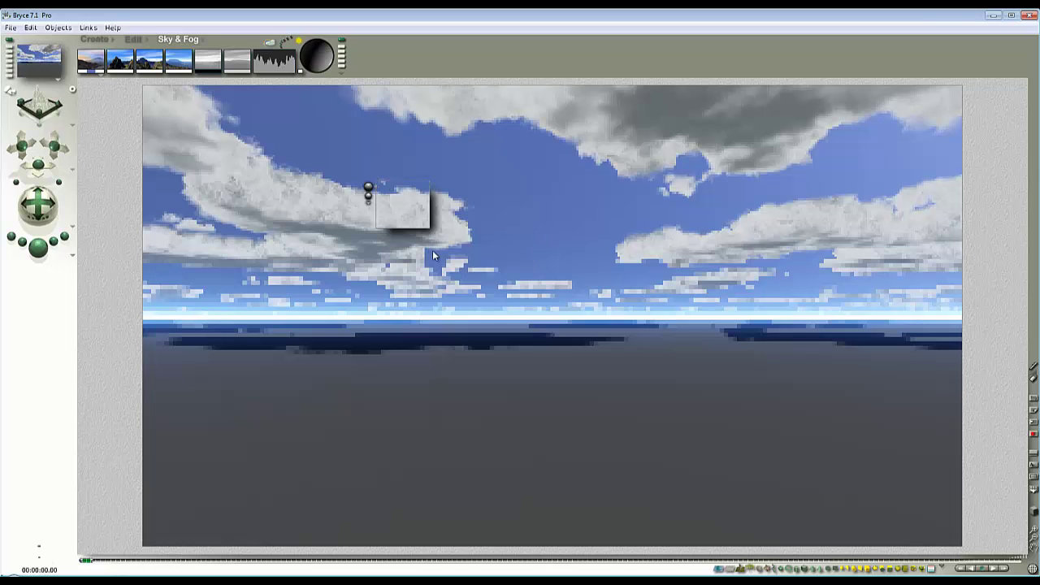
{"action": "left_click", "coordinate": [478, 198]}
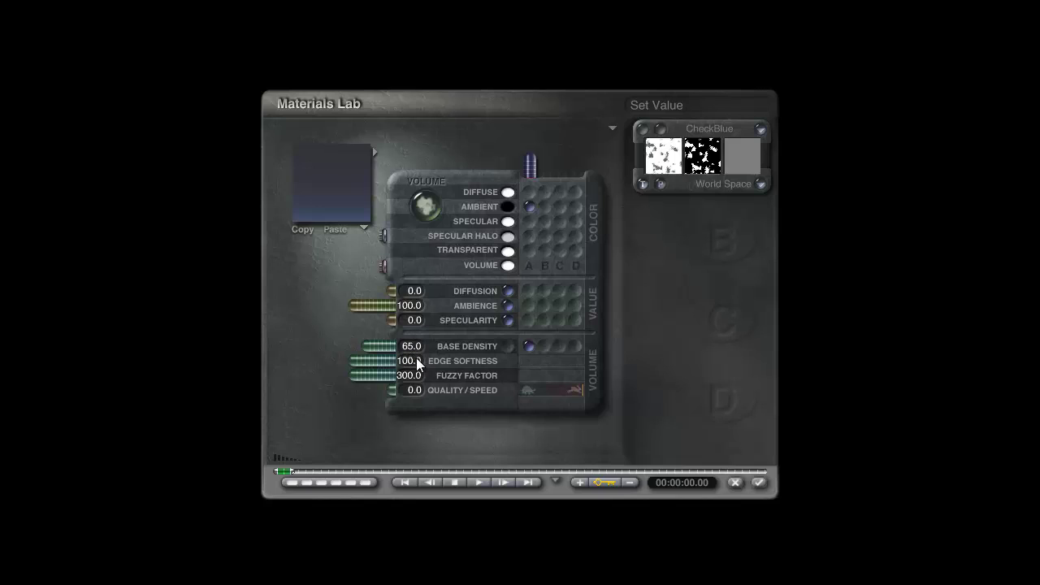
Set the cloud material's ambience to 90 and adjust its diffusion
{"action": "left_click", "coordinate": [409, 308]}
{"action": "type", "text": "90"}
{"action": "key", "text": "Return"}
{"action": "left_click", "coordinate": [409, 292]}
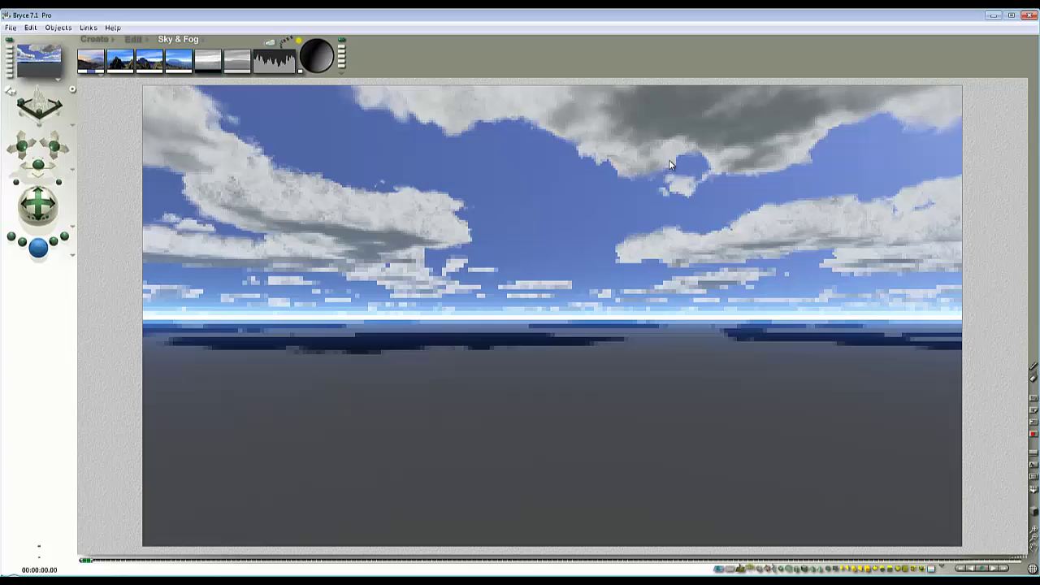
Test-render several patches of cloud to examine the shading with the changed diffusion and ambience
{"action": "left_click_drag", "start_coordinate": [474, 243], "coordinate": [413, 182]}
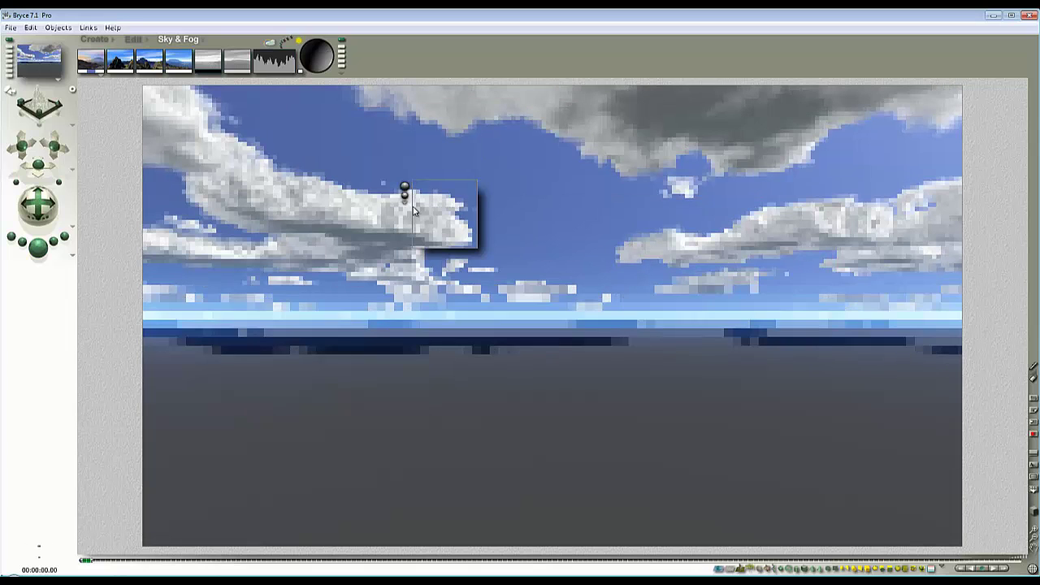
{"action": "left_click_drag", "start_coordinate": [726, 278], "coordinate": [622, 227]}
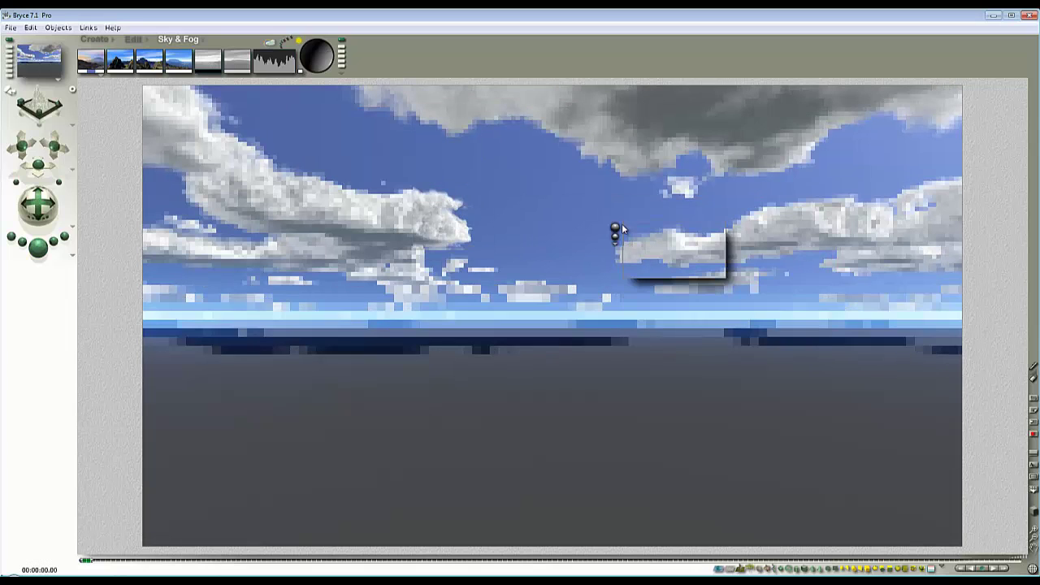
{"action": "left_click_drag", "start_coordinate": [662, 292], "coordinate": [758, 260]}
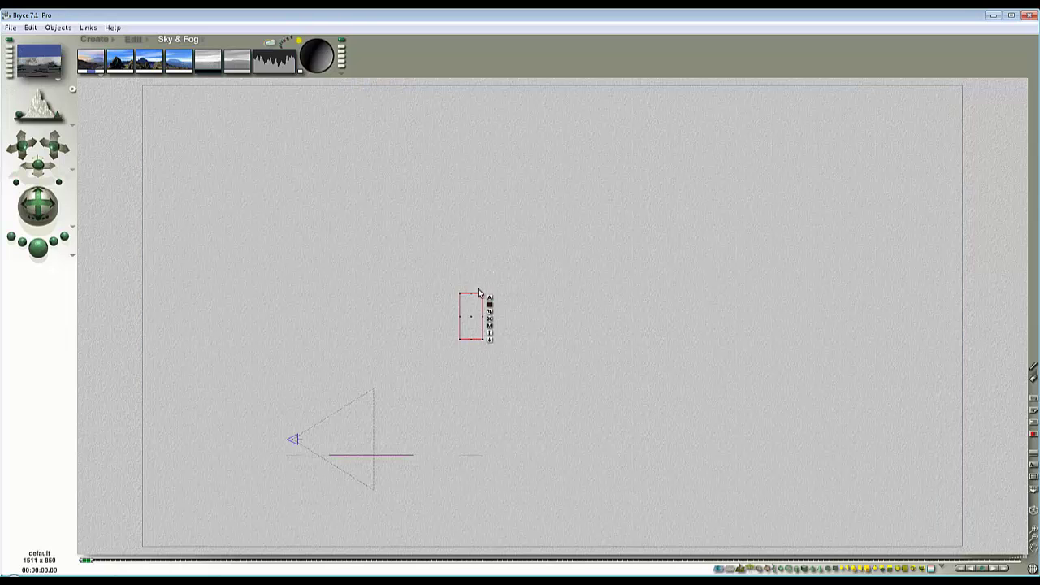
Make the cloud slab taller in the side view and render the scene from the camera view
{"action": "left_click_drag", "start_coordinate": [489, 295], "coordinate": [479, 353]}
{"action": "key", "text": "1"}
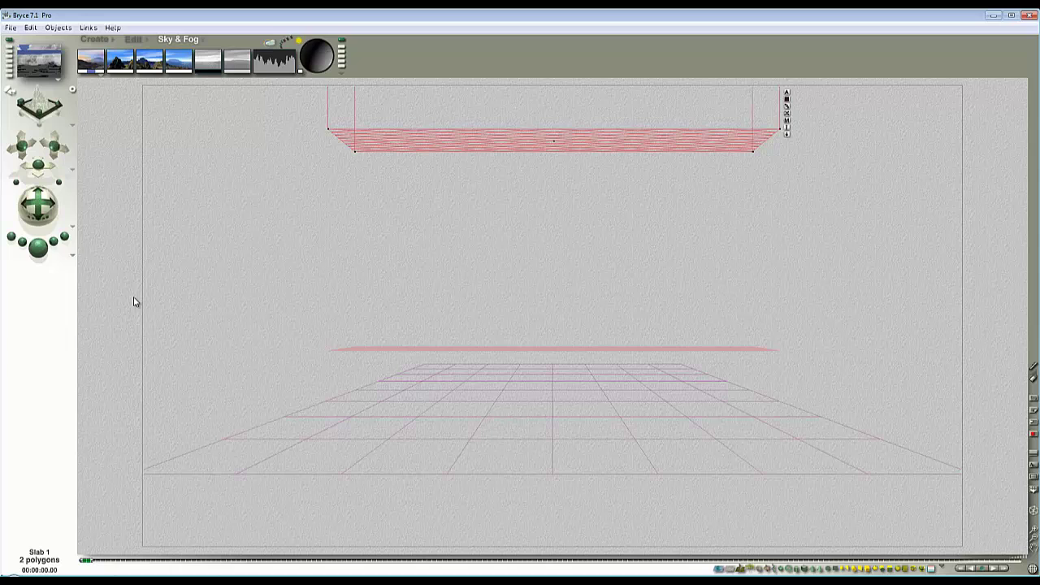
{"action": "key", "text": "ctrl+r"}
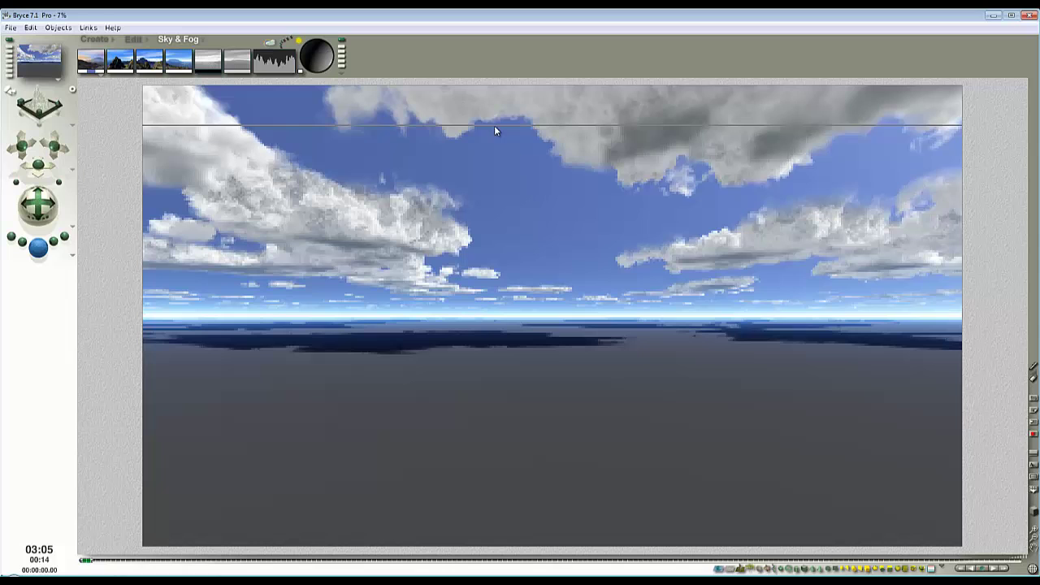
{"action": "left_click", "coordinate": [501, 191]}
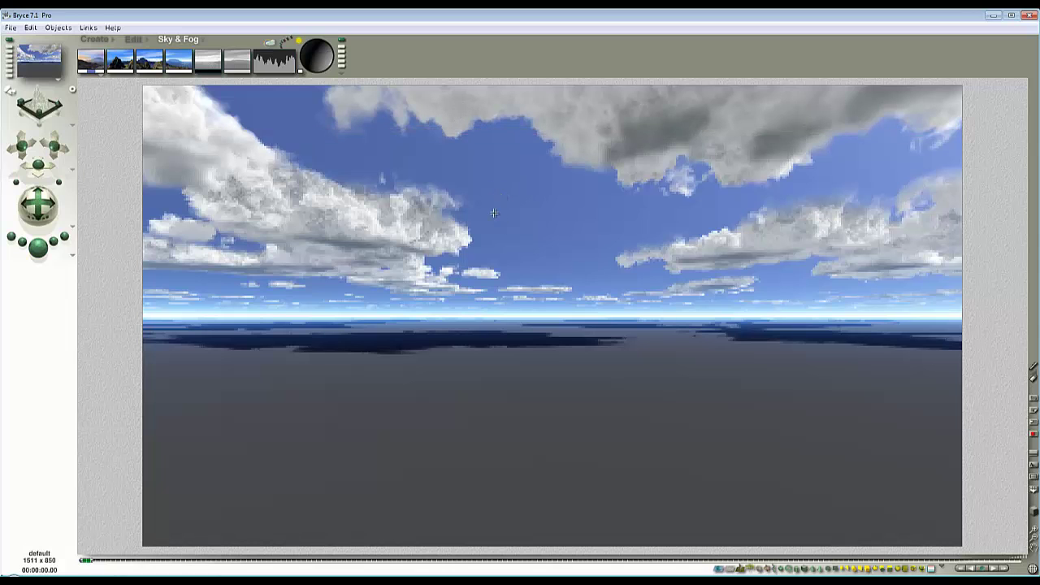
Shorten the slab's depth slightly in the top view and test-render a small patch of cloud from the camera view
{"action": "key", "text": "2"}
{"action": "left_click", "coordinate": [544, 366]}
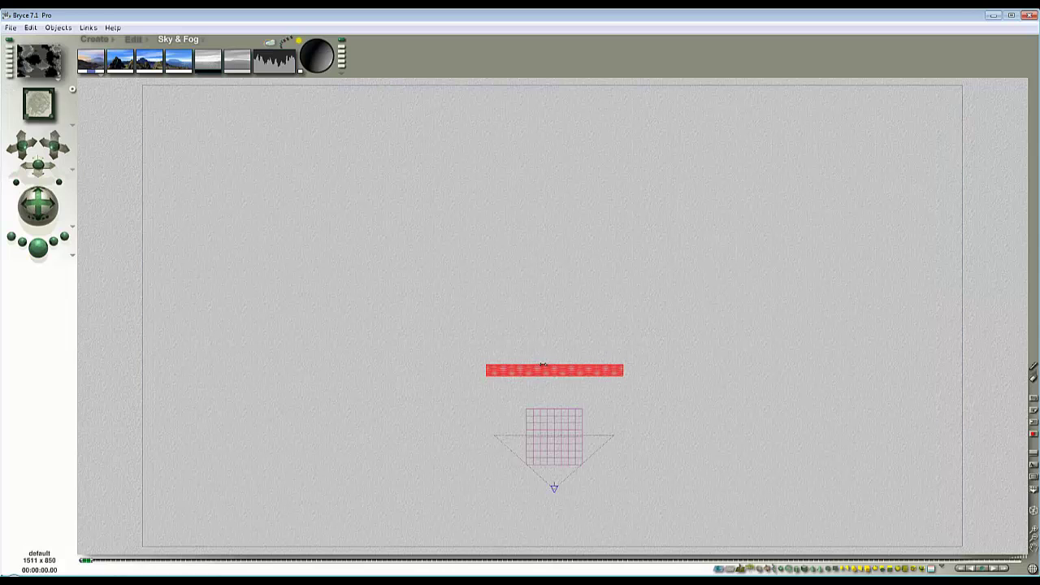
{"action": "key", "text": "1"}
{"action": "key", "text": "Escape"}
{"action": "left_click_drag", "start_coordinate": [463, 100], "coordinate": [444, 89]}
{"action": "left_click", "coordinate": [438, 94]}
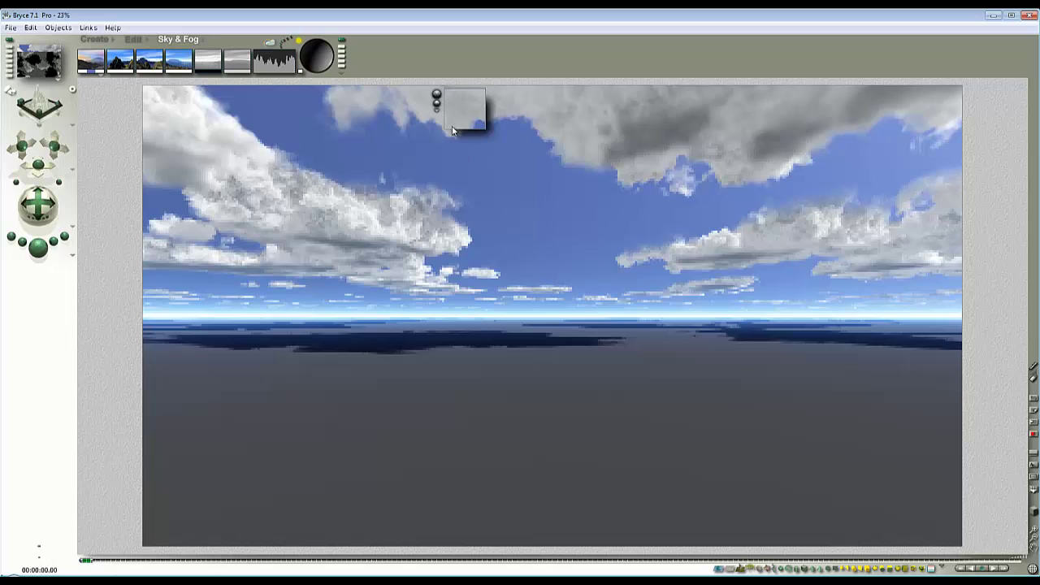
{"action": "left_click", "coordinate": [460, 117]}
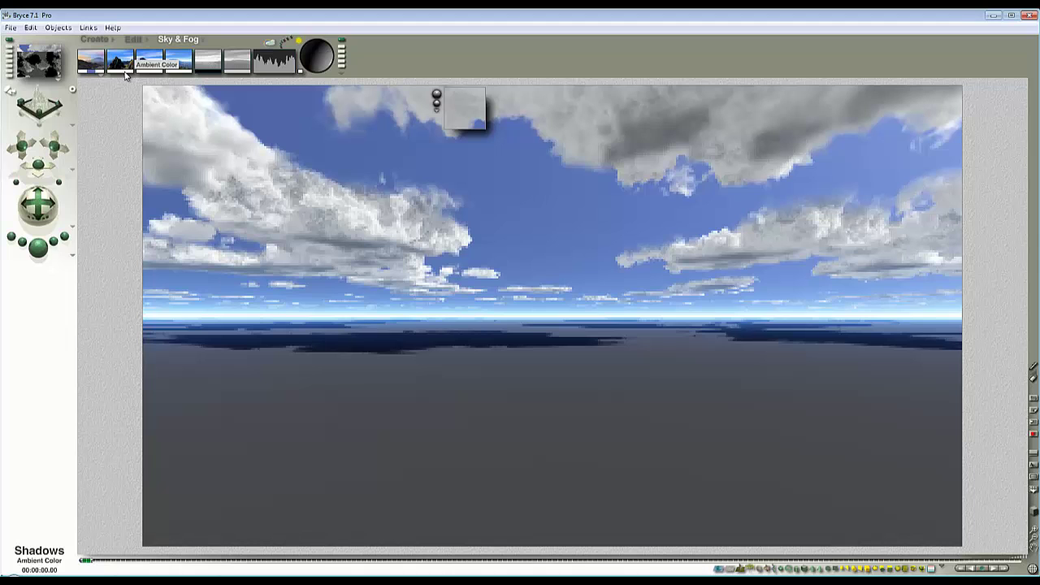
Try an orange ambient sky color in a test render, and restore the neutral ambient color
{"action": "left_click_drag", "start_coordinate": [125, 71], "coordinate": [167, 70]}
{"action": "left_click", "coordinate": [45, 249]}
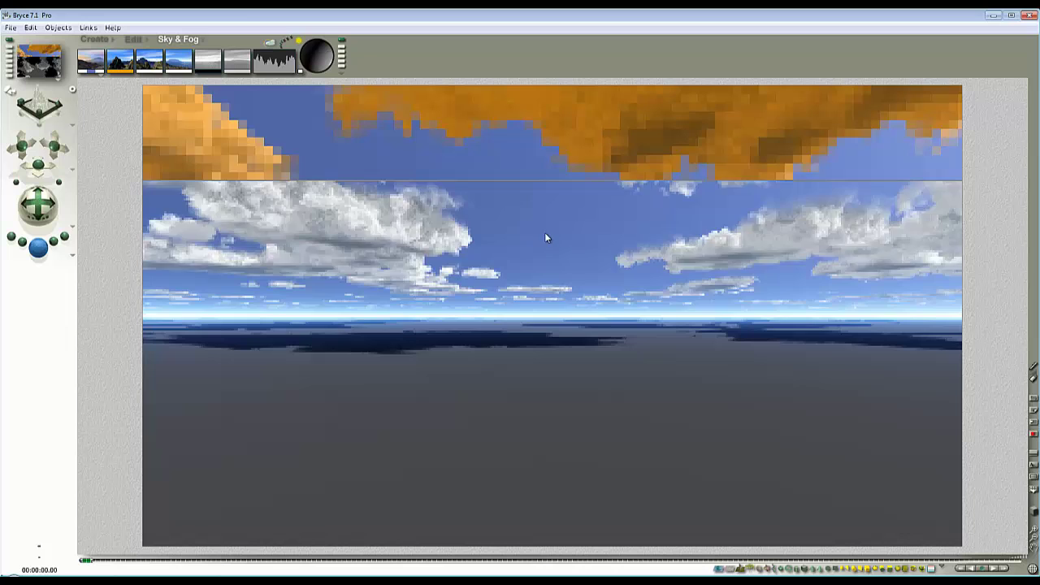
{"action": "left_click", "coordinate": [544, 234]}
{"action": "key", "text": "Escape"}
{"action": "left_click_drag", "start_coordinate": [125, 71], "coordinate": [143, 69]}
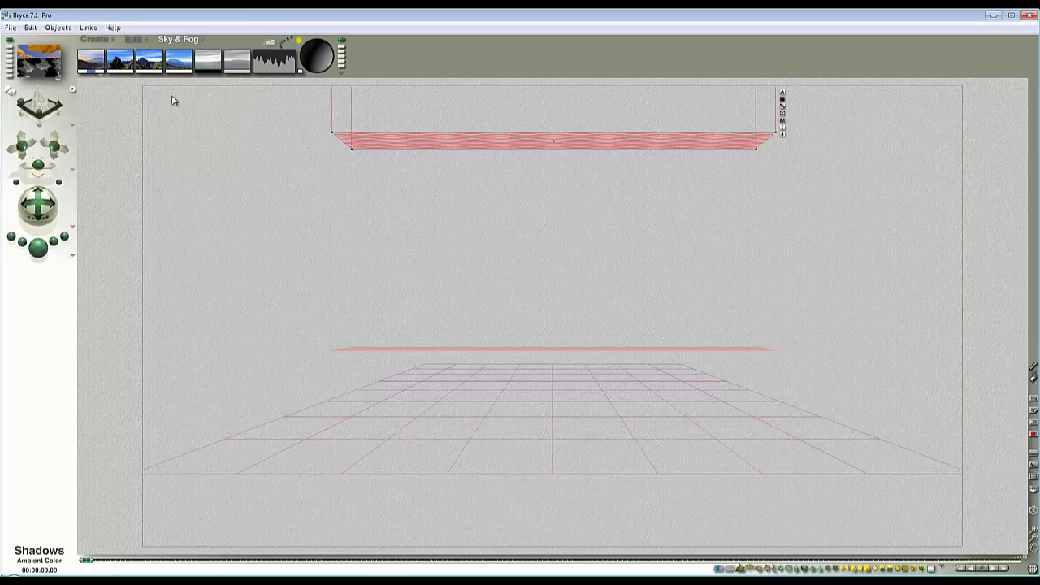
In the cloud material's Deep Texture Editor, set the combination's color mode to Linear Interpol3 with orange-red and mint-green as its first two colors
{"action": "left_click", "coordinate": [782, 121]}
{"action": "left_click", "coordinate": [613, 167]}
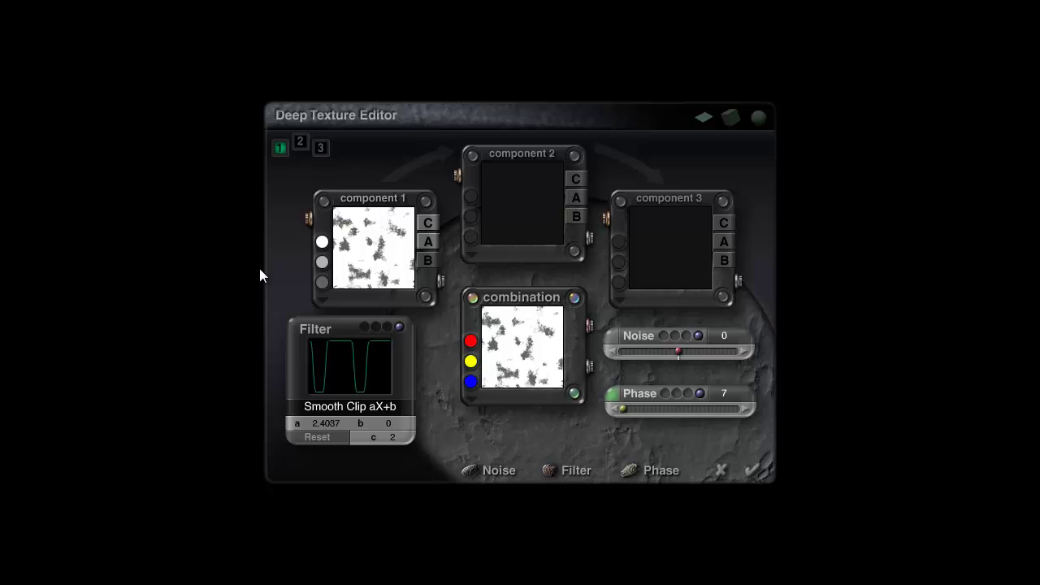
{"action": "left_click", "coordinate": [472, 402]}
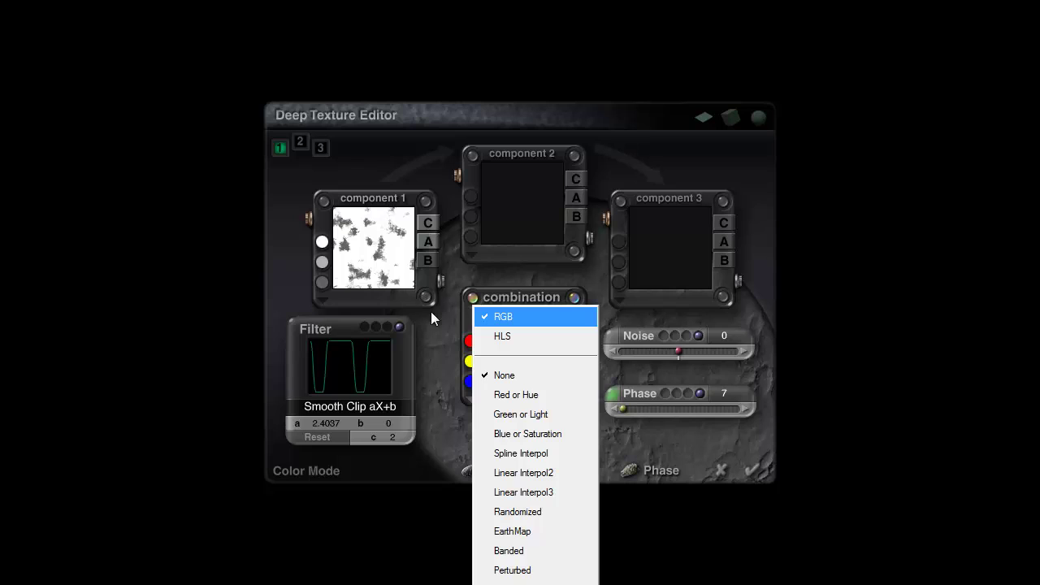
{"action": "left_click", "coordinate": [498, 491]}
{"action": "left_click_drag", "start_coordinate": [466, 345], "coordinate": [580, 353]}
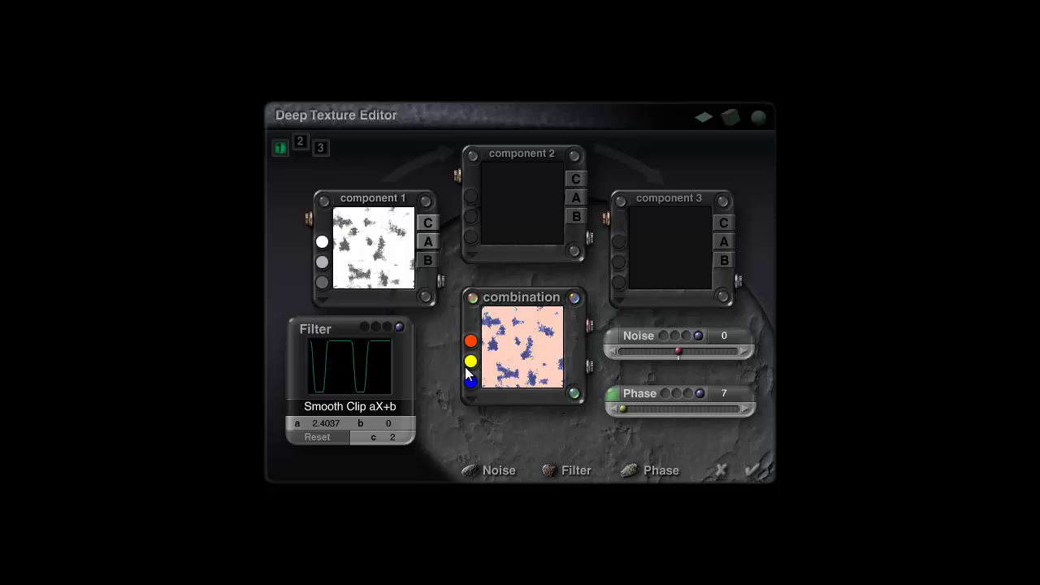
{"action": "left_click_drag", "start_coordinate": [470, 363], "coordinate": [568, 374]}
Set the combination's color mode back to None
{"action": "left_click", "coordinate": [472, 402]}
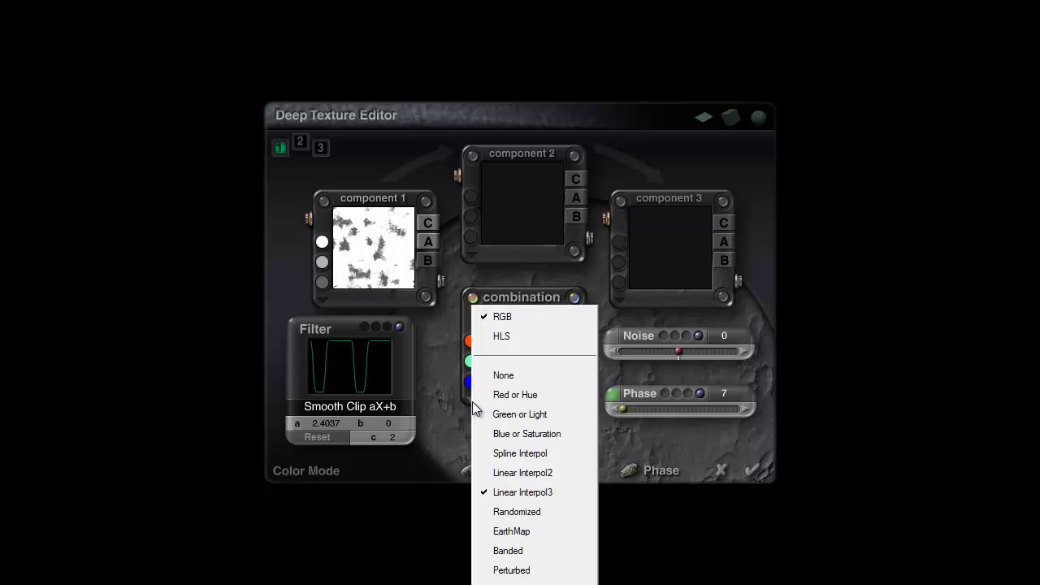
{"action": "left_click", "coordinate": [484, 376]}
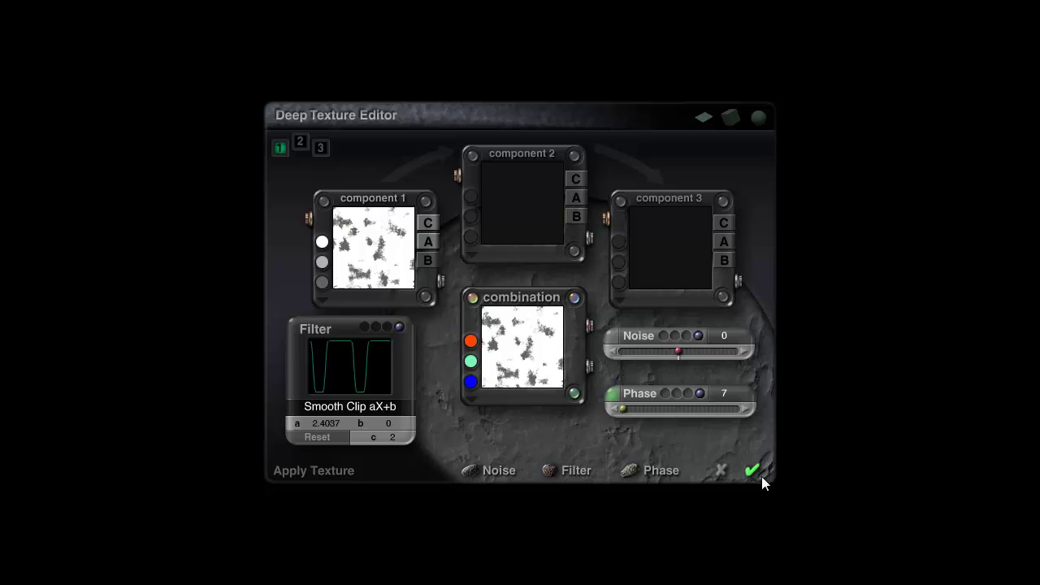
{"action": "left_click", "coordinate": [471, 399]}
{"action": "left_click", "coordinate": [454, 424]}
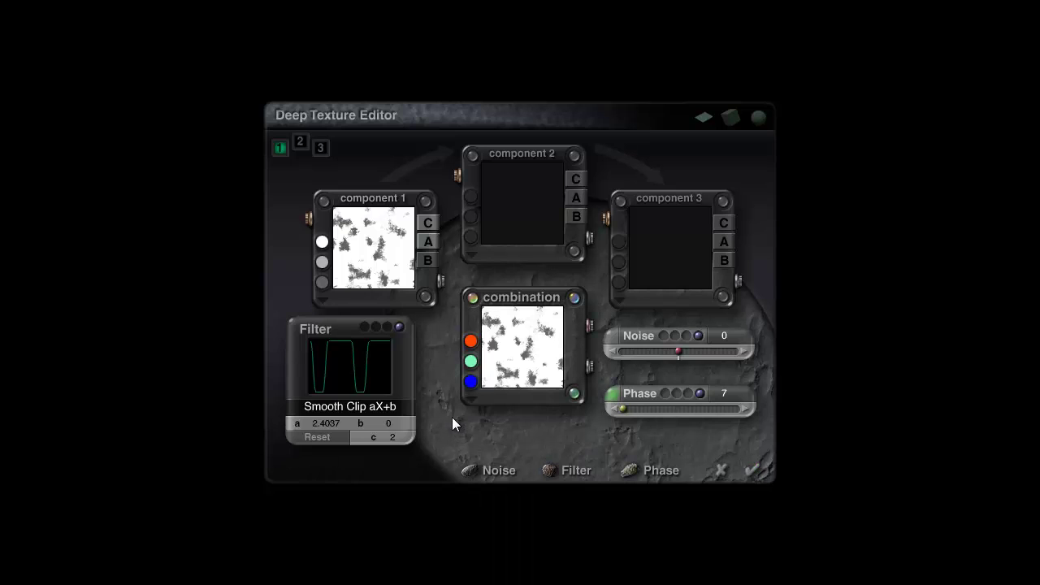
Accept the cloud texture and material edits and set the sky's ambient color to orange
{"action": "left_click", "coordinate": [752, 473]}
{"action": "left_click", "coordinate": [756, 483]}
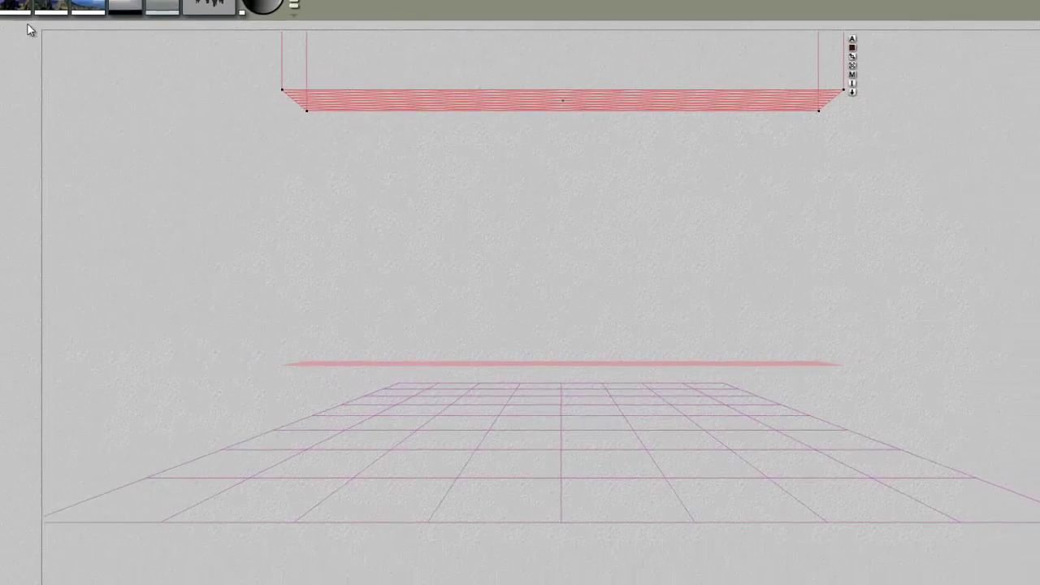
{"action": "left_click_drag", "start_coordinate": [22, 13], "coordinate": [94, 19]}
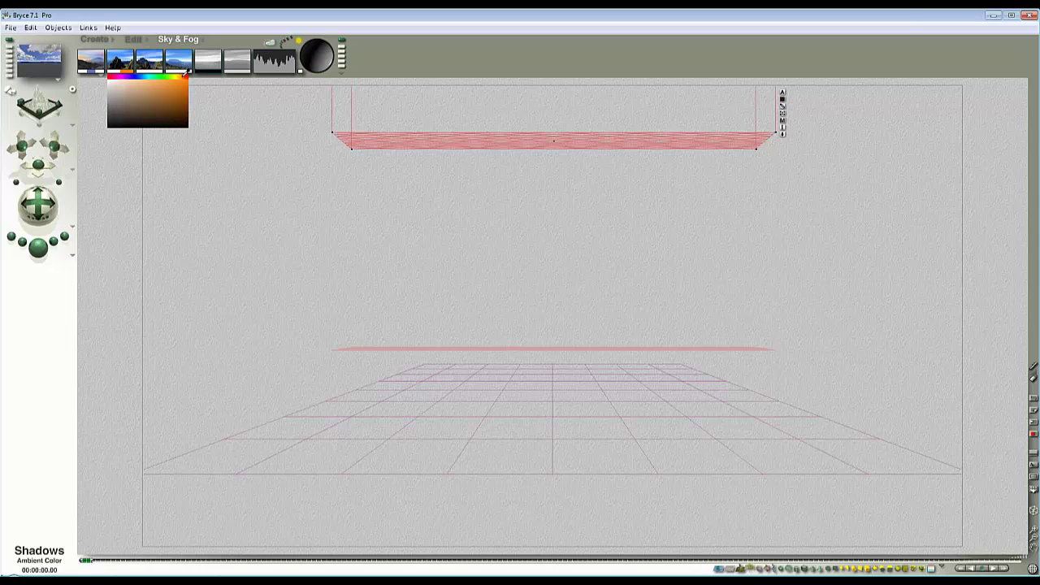
{"action": "left_click_drag", "start_coordinate": [183, 82], "coordinate": [183, 83]}
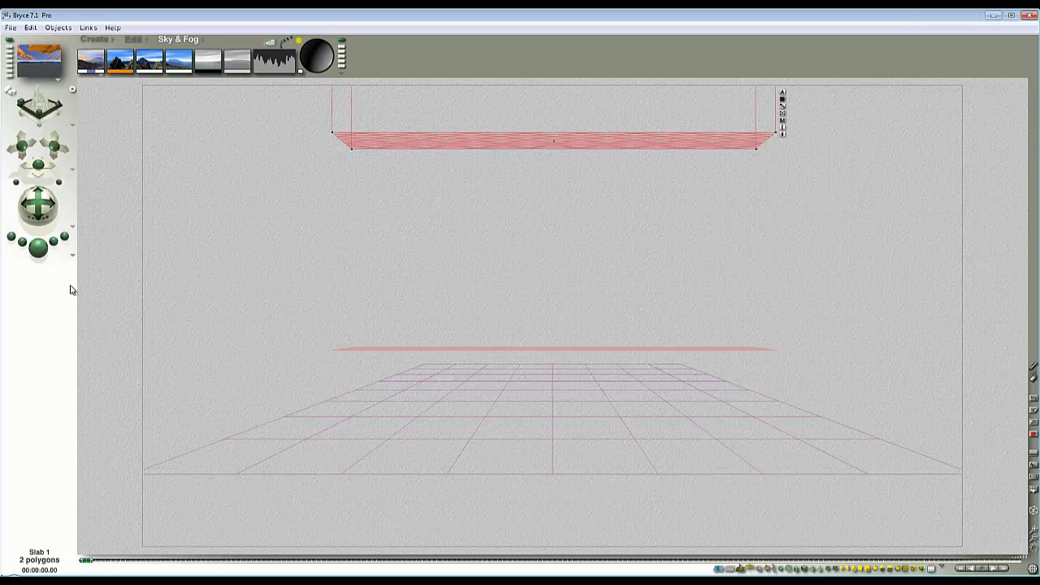
Test-render the scene and mark a small patch of the orange clouds for rendering
{"action": "left_click", "coordinate": [38, 248]}
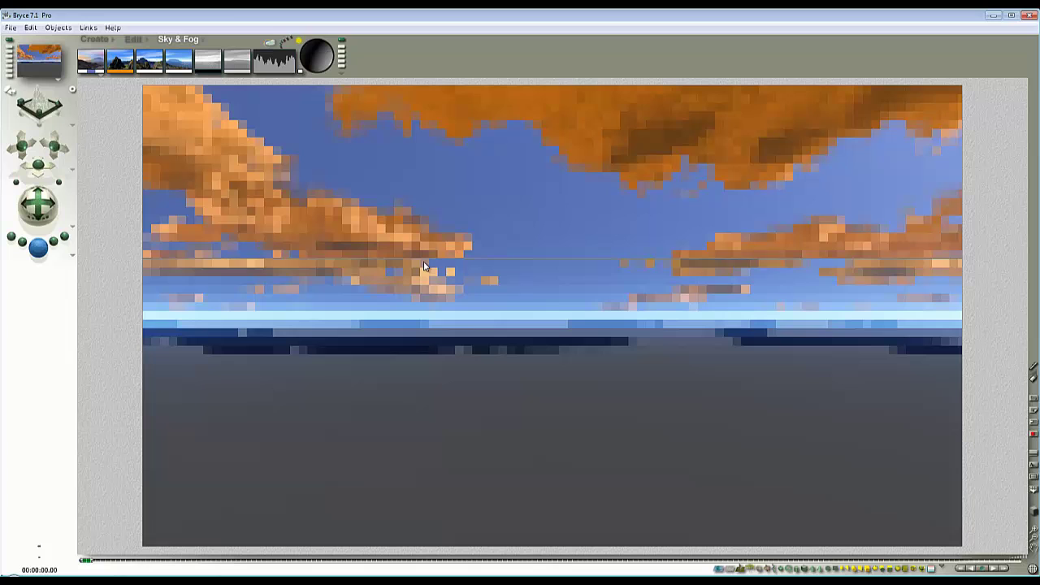
{"action": "left_click_drag", "start_coordinate": [475, 272], "coordinate": [337, 187]}
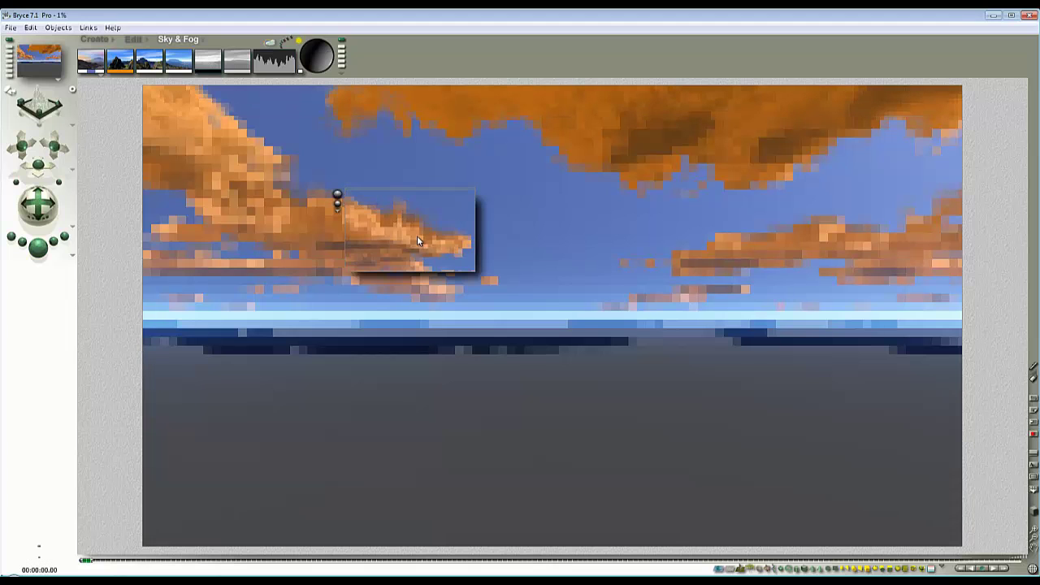
{"action": "key", "text": "Escape"}
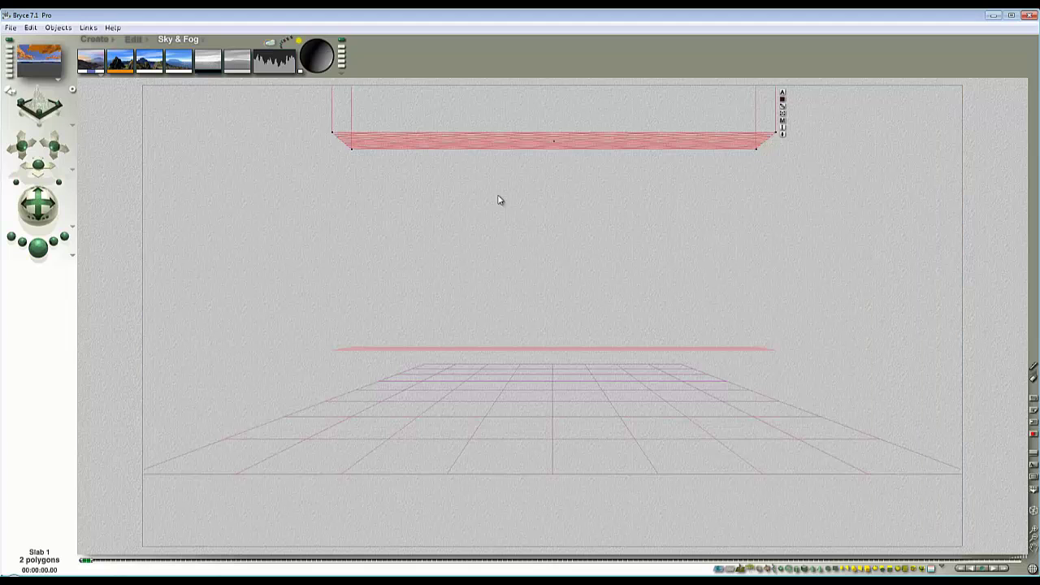
Try a lower Diffusion on the slab's cloud material, and restore it to 35
{"action": "left_click", "coordinate": [781, 121]}
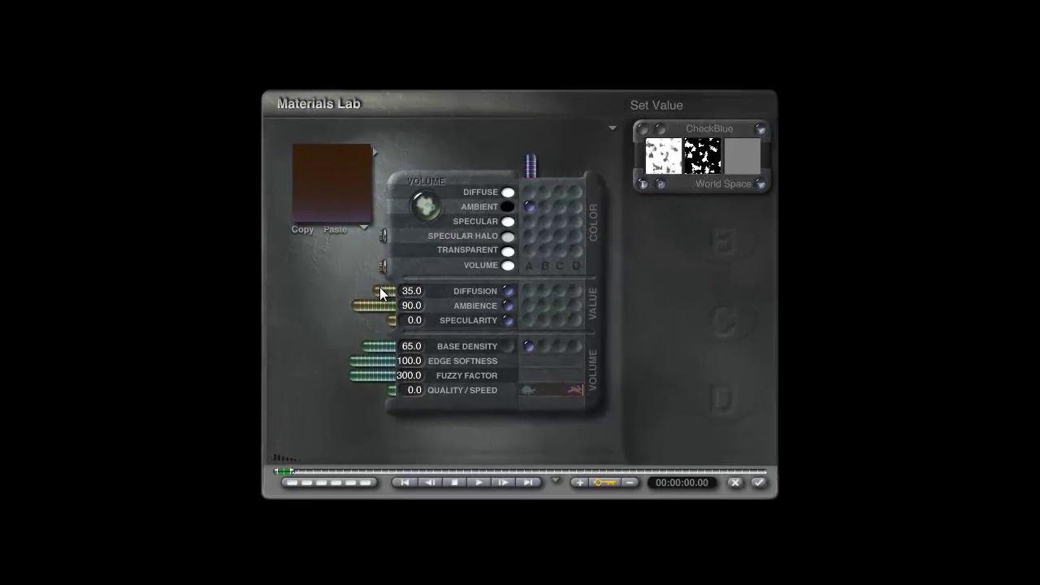
{"action": "left_click_drag", "start_coordinate": [379, 290], "coordinate": [397, 292]}
{"action": "left_click", "coordinate": [408, 292]}
{"action": "type", "text": "35"}
{"action": "key", "text": "Return"}
{"action": "left_click", "coordinate": [759, 483]}
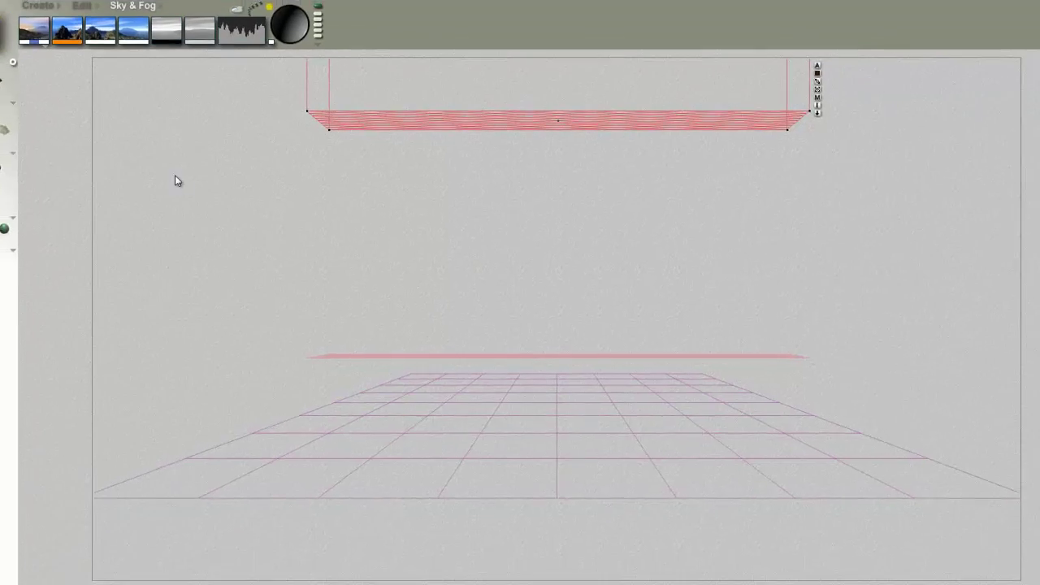
Open the Sky Lab's sun settings at the Diffuse sun intensity value
{"action": "left_click", "coordinate": [42, 5]}
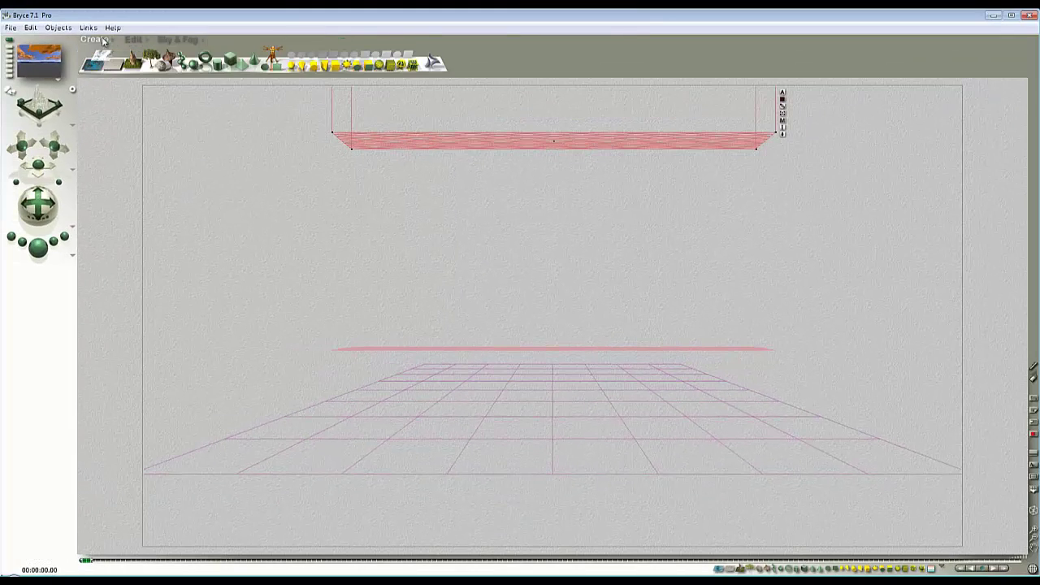
{"action": "left_click", "coordinate": [167, 40]}
{"action": "left_click", "coordinate": [268, 46]}
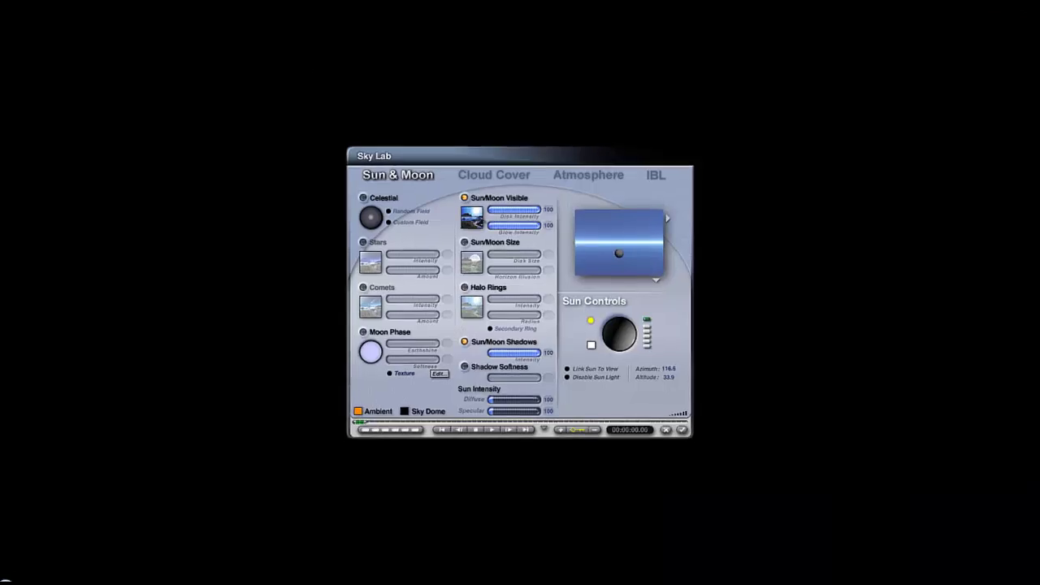
{"action": "left_click", "coordinate": [547, 399]}
Set the cloud material's Diffusion to 2, accept the material and test-render the scene
{"action": "type", "text": "2"}
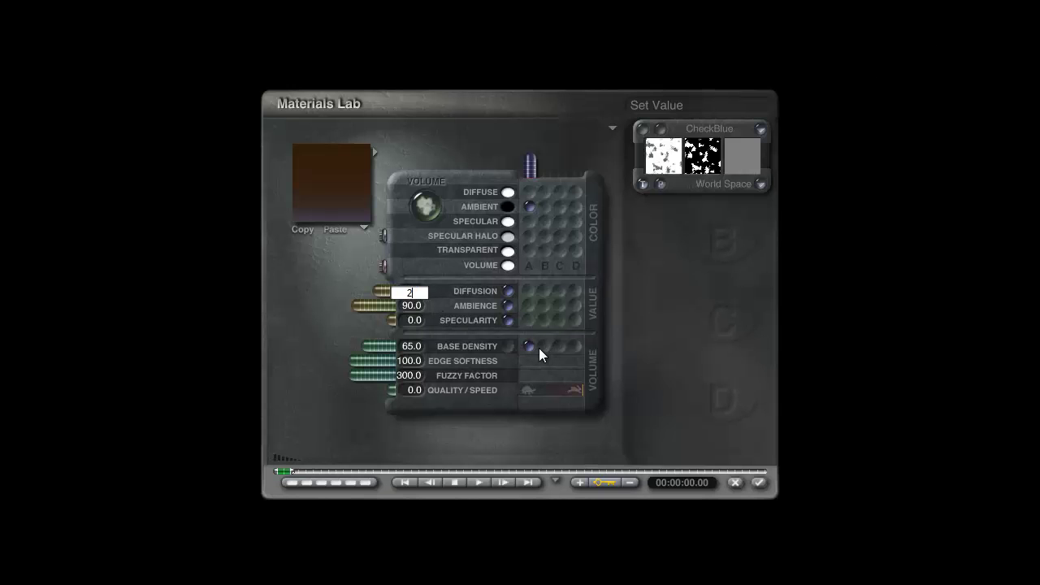
{"action": "key", "text": "Return"}
{"action": "left_click", "coordinate": [758, 483]}
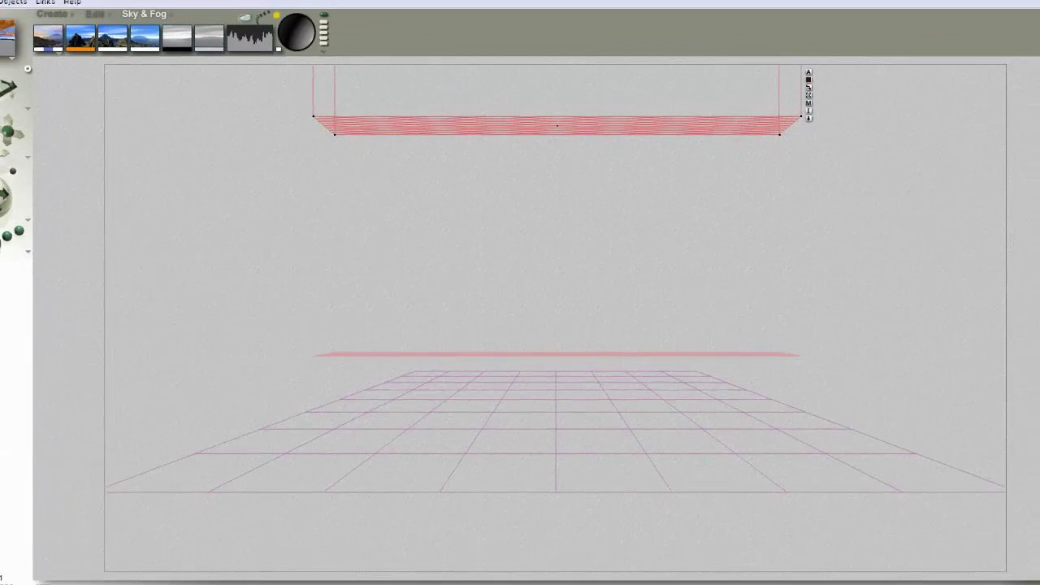
{"action": "left_click", "coordinate": [39, 249]}
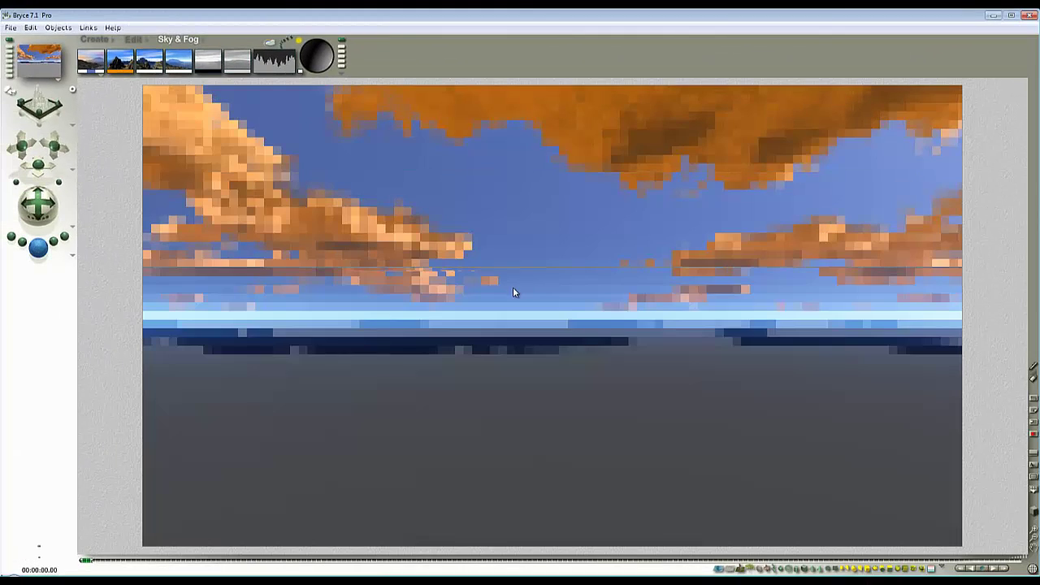